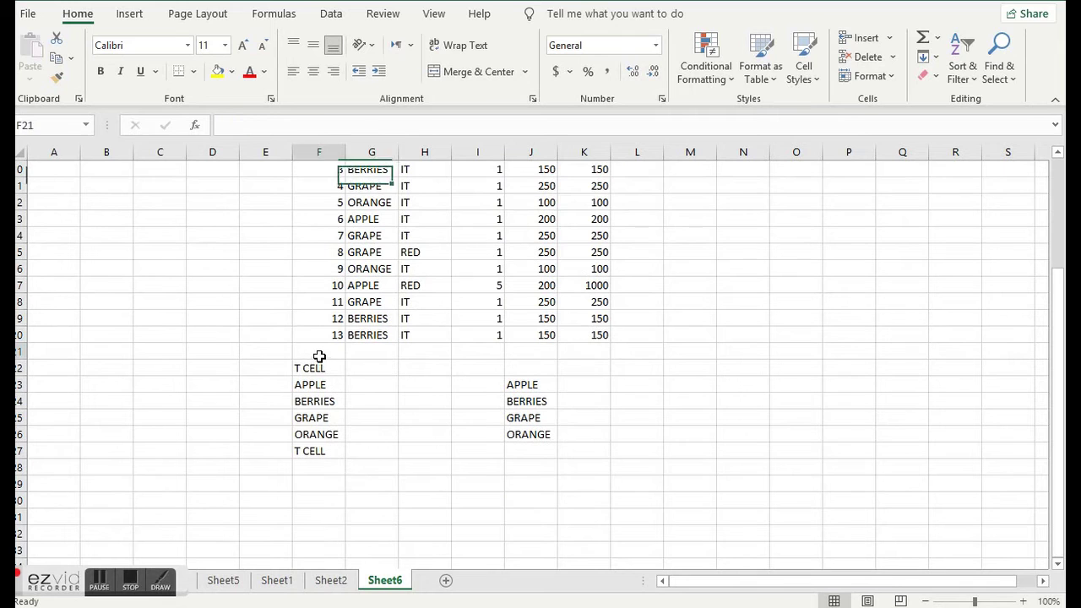
- Insert six blank rows between the data table and the T CELL list below it
left_click(19, 371)
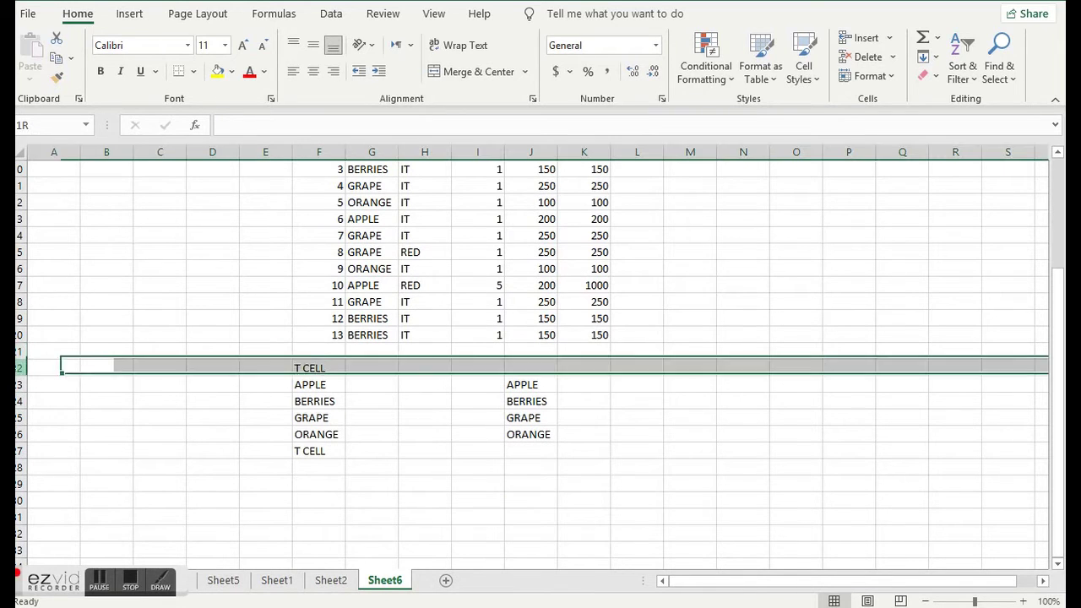
right_click(20, 372)
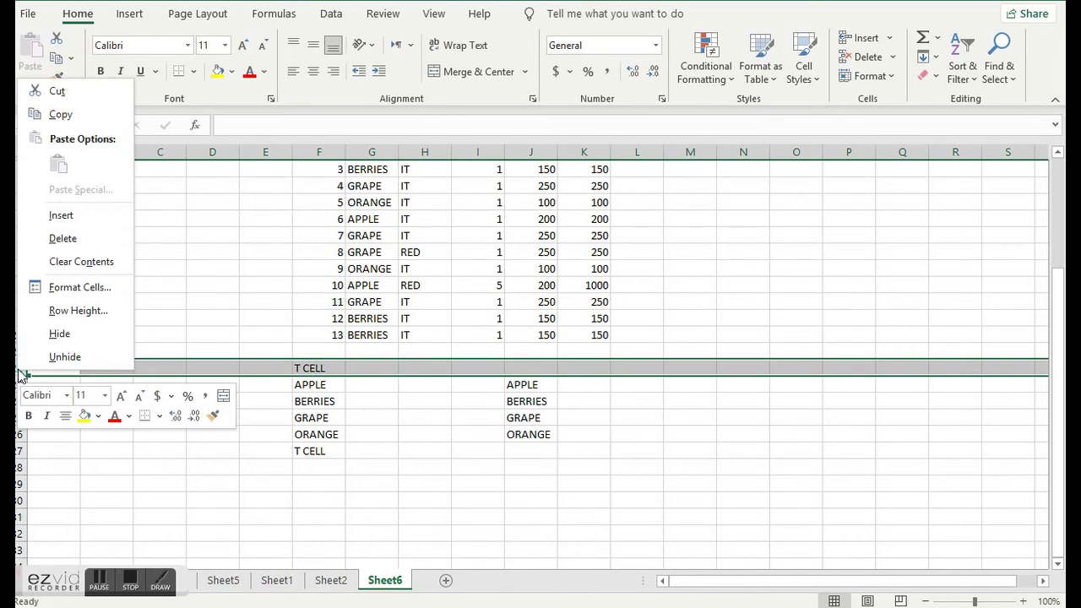
left_click(67, 216)
mouse_move(19, 369)
left_mouse_down()
mouse_move(17, 382)
mouse_move(16, 362)
left_mouse_up()
right_click(16, 361)
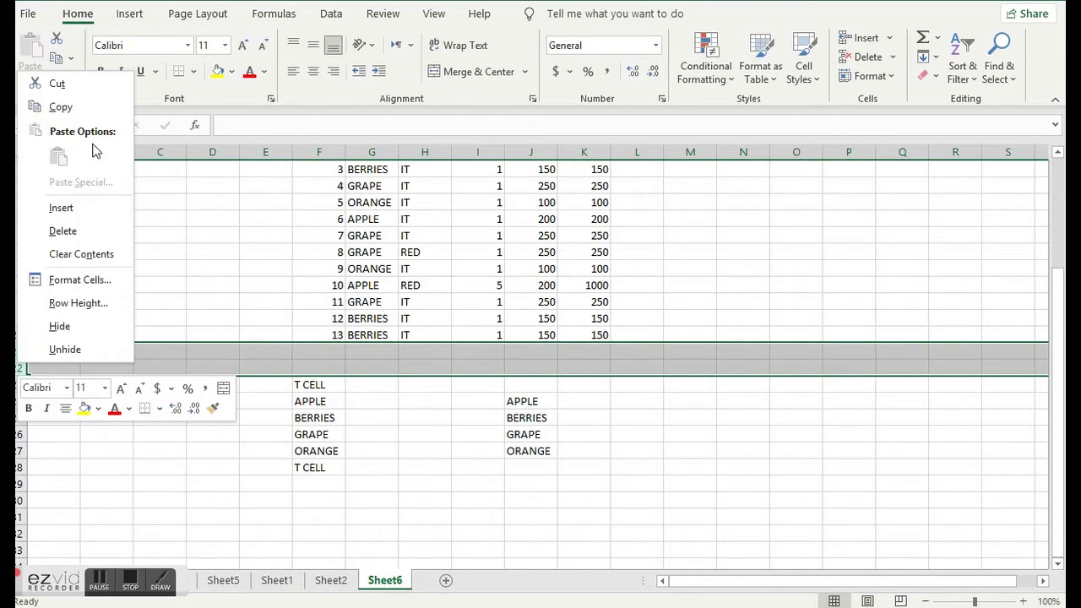
left_click(83, 211)
left_click_drag(21, 350, 30, 385)
right_click(20, 364)
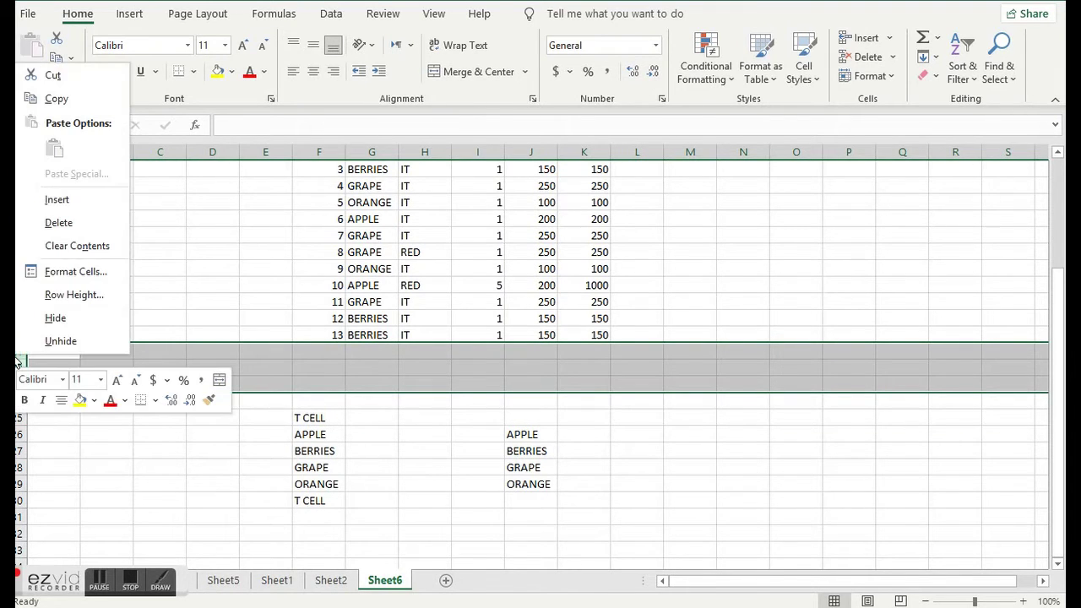
left_click(83, 200)
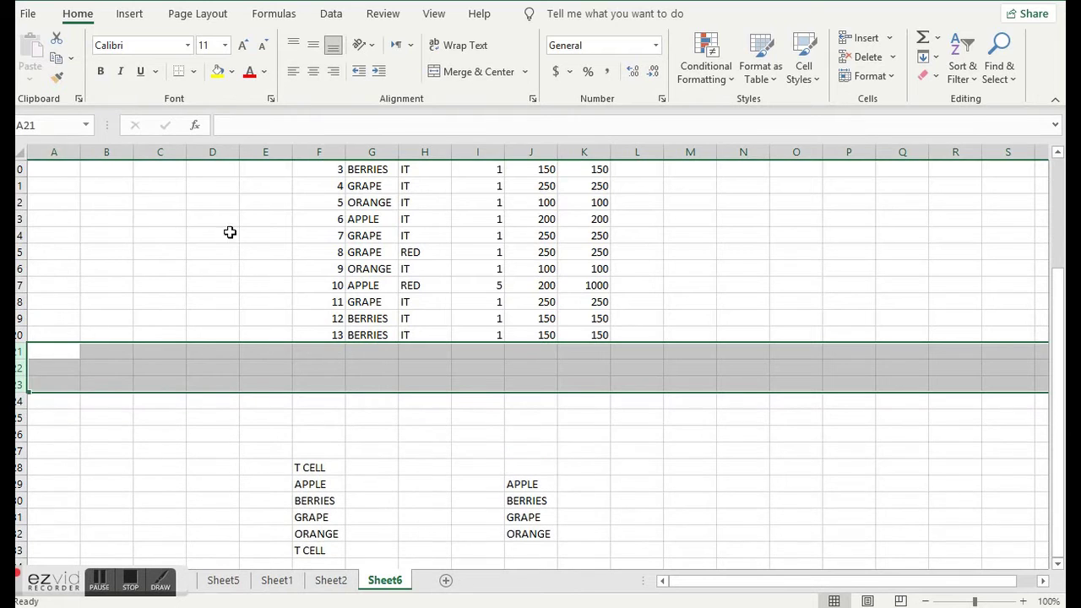
- Enter =COUNT(F7:F21) in F23 to count the numeric entries in the S NO column
left_click(479, 404)
left_click(358, 373)
left_click(340, 385)
left_click(365, 389)
key("Left")
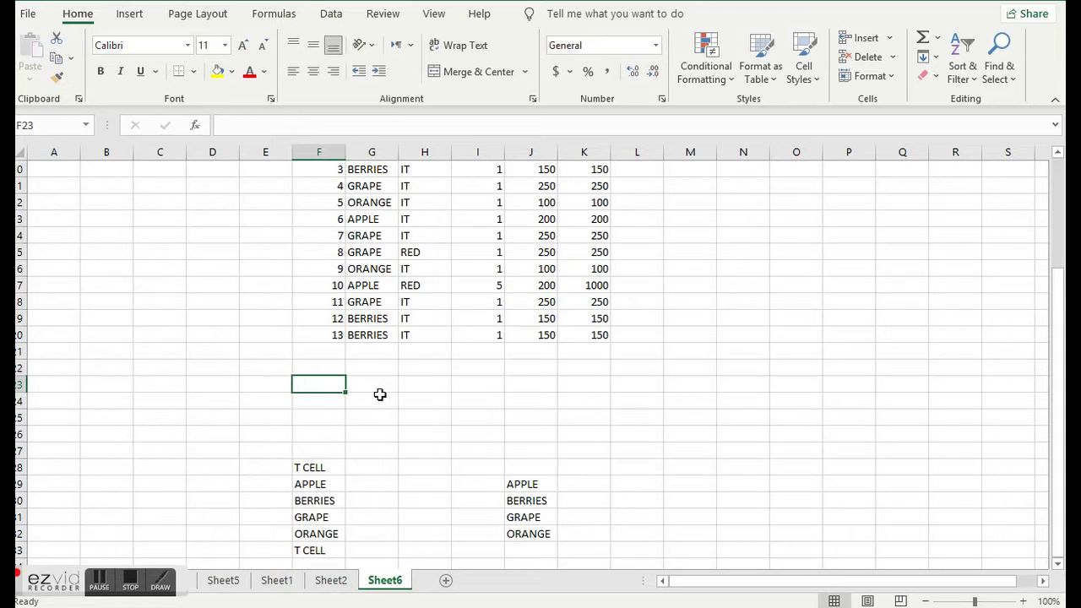
type("=COUNT")
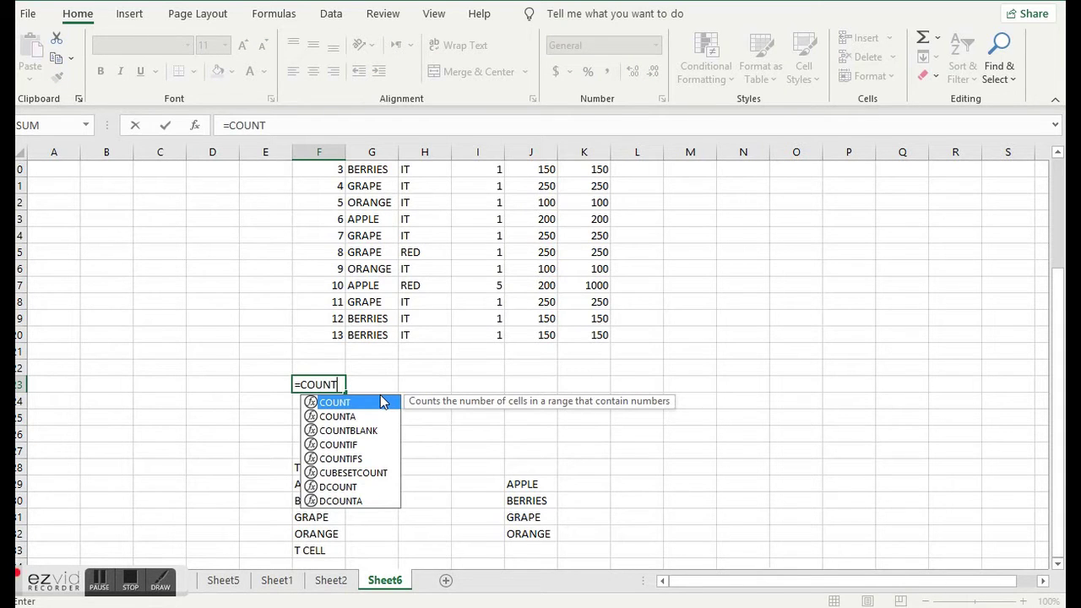
type("(")
scroll(371, 396, "up", 2)
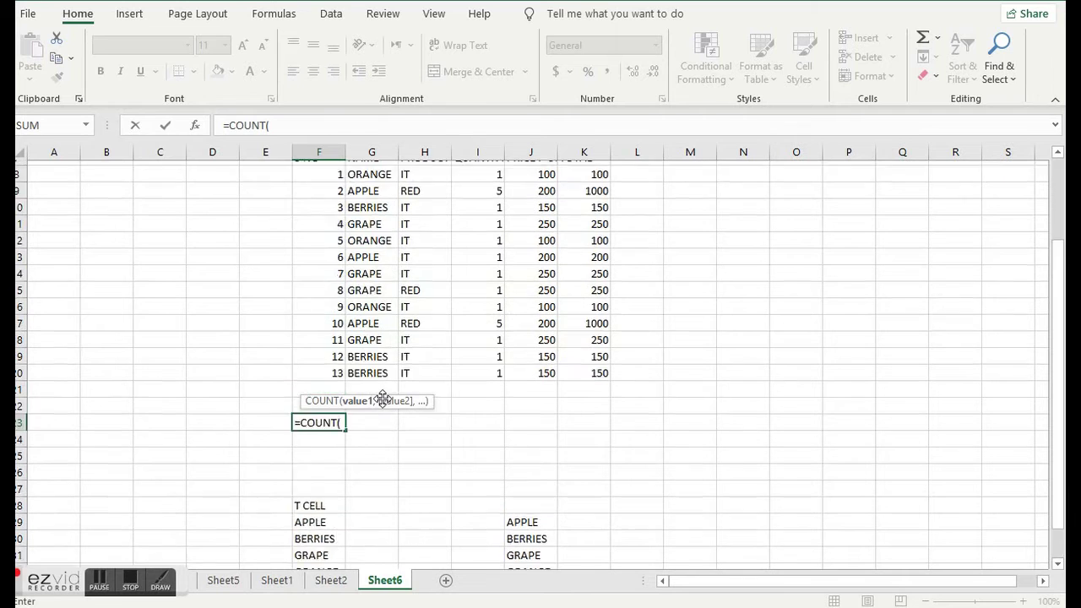
left_click_drag(318, 218, 334, 458)
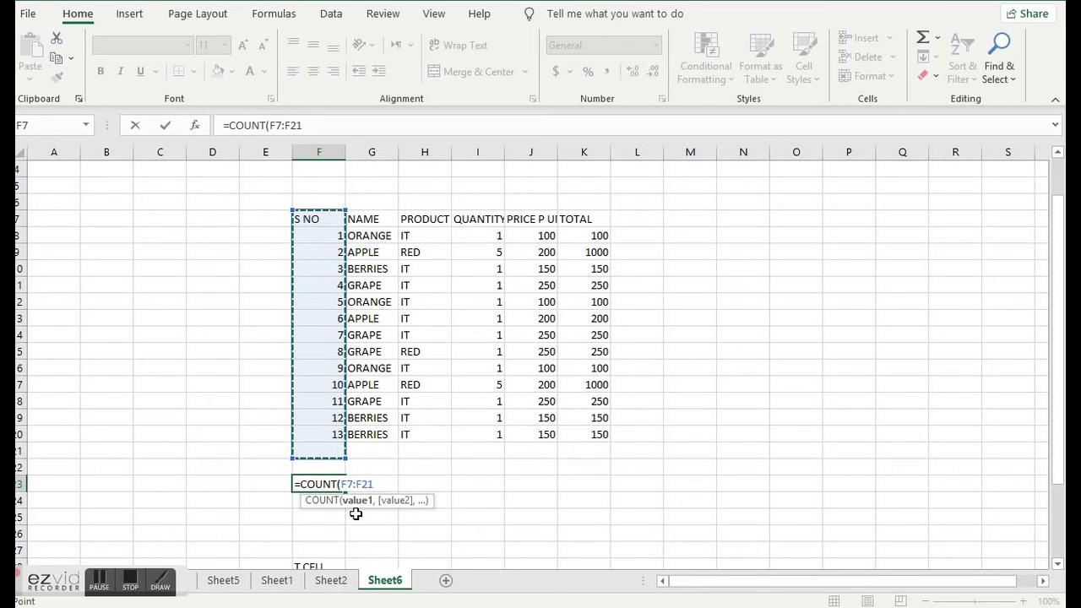
type(")")
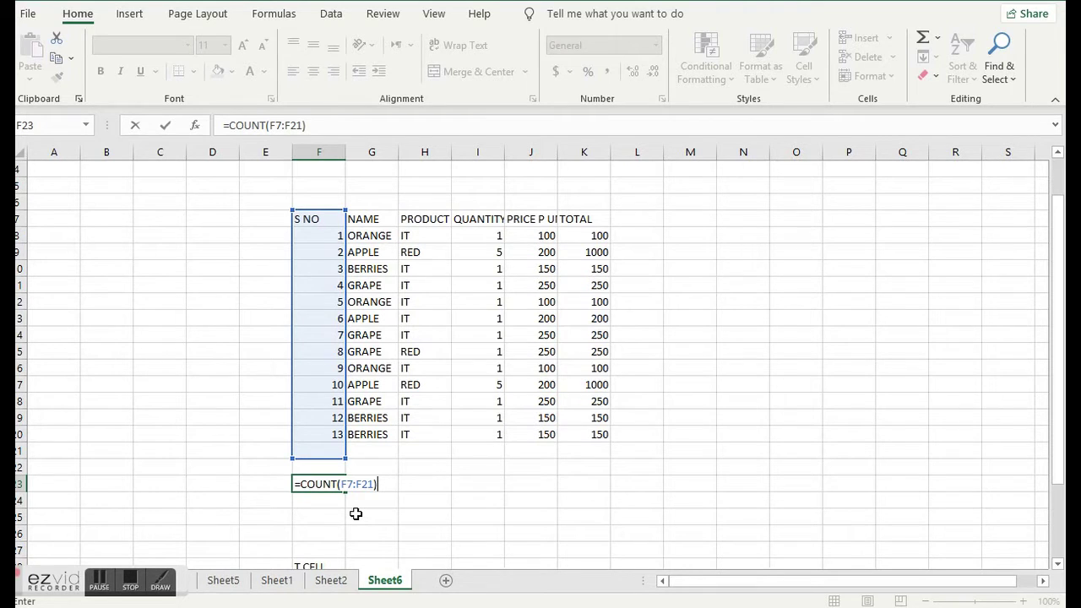
key("Return")
key("Up")
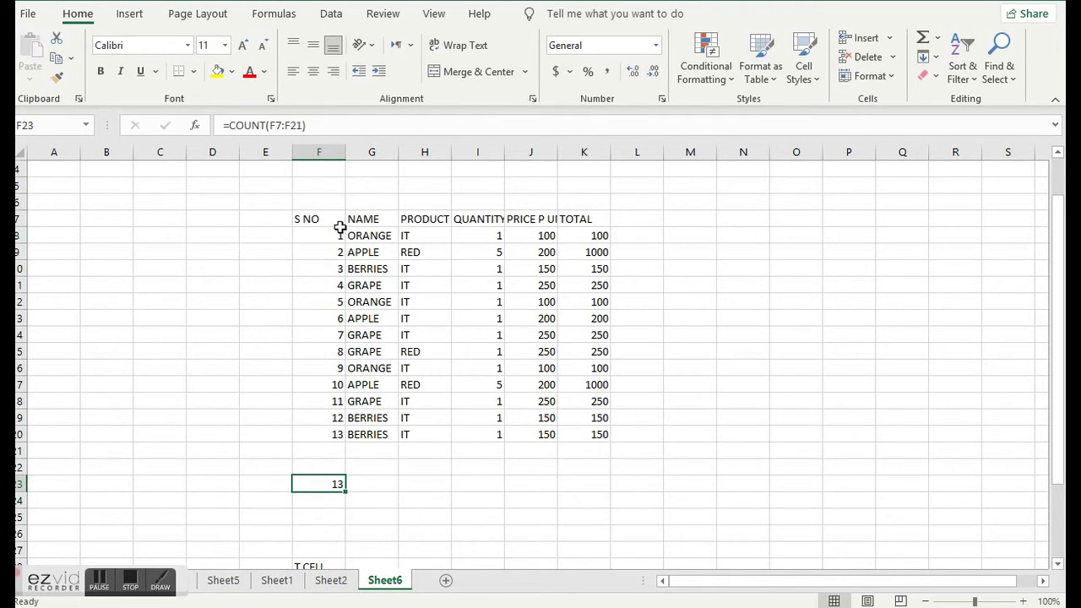
- Center the serial numbers in F8:F20 horizontally and vertically
left_click_drag(332, 236, 337, 434)
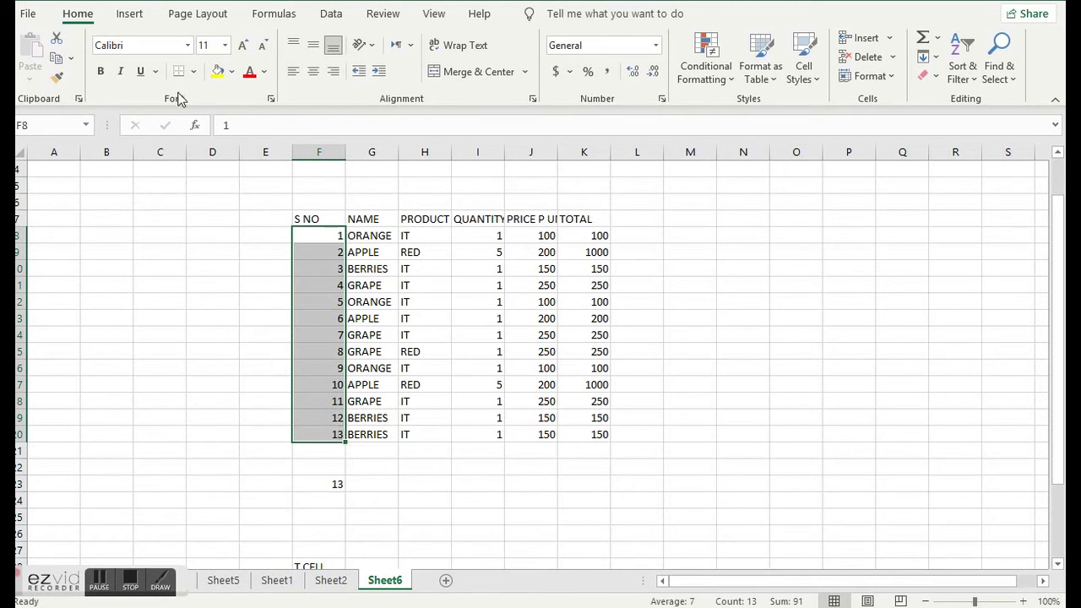
left_click(313, 71)
left_click(313, 44)
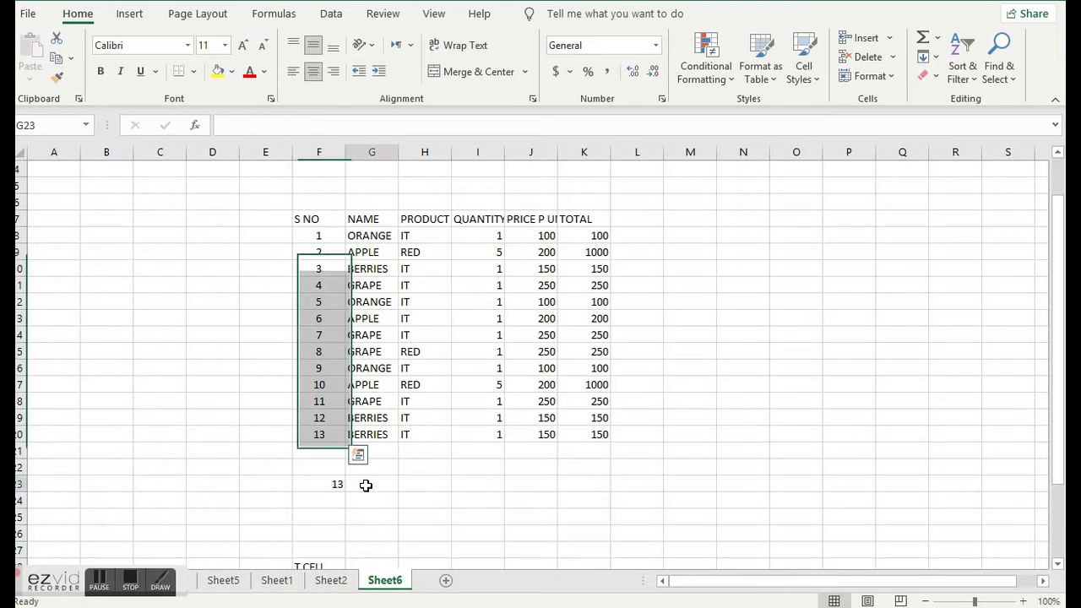
- Add the label NO in E23 and the label TOTAL TEXT in G23
left_click(368, 483)
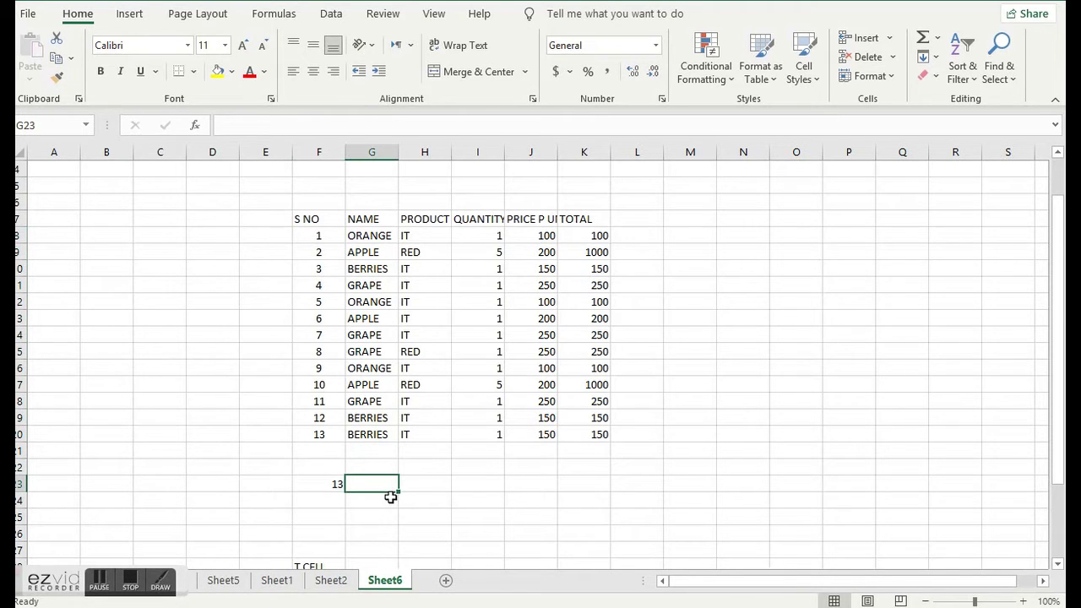
key("Left")
key("Left")
type("NO")
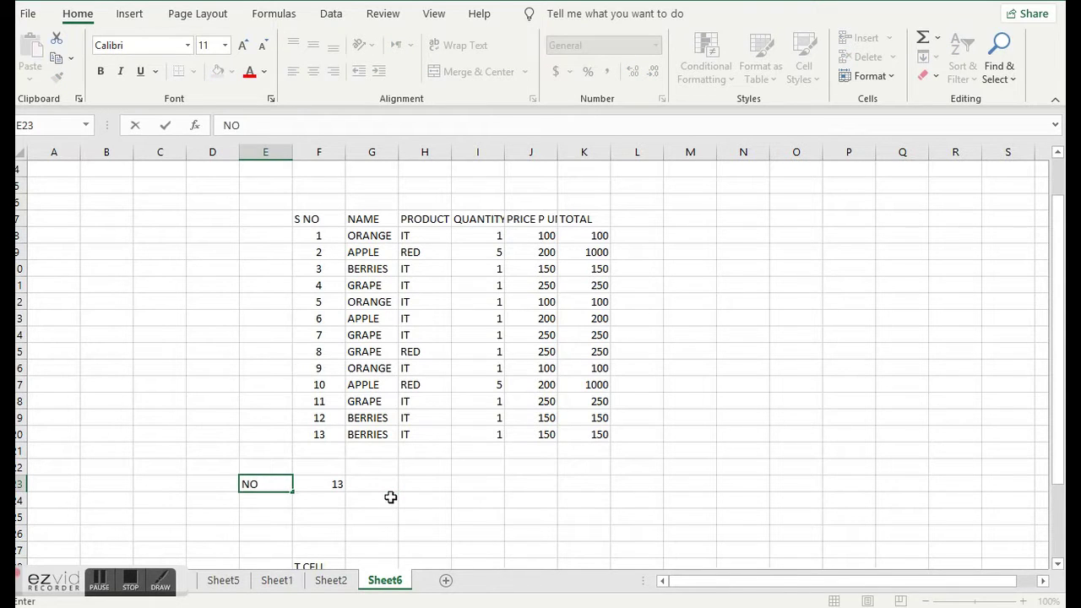
key("Right")
key("Right")
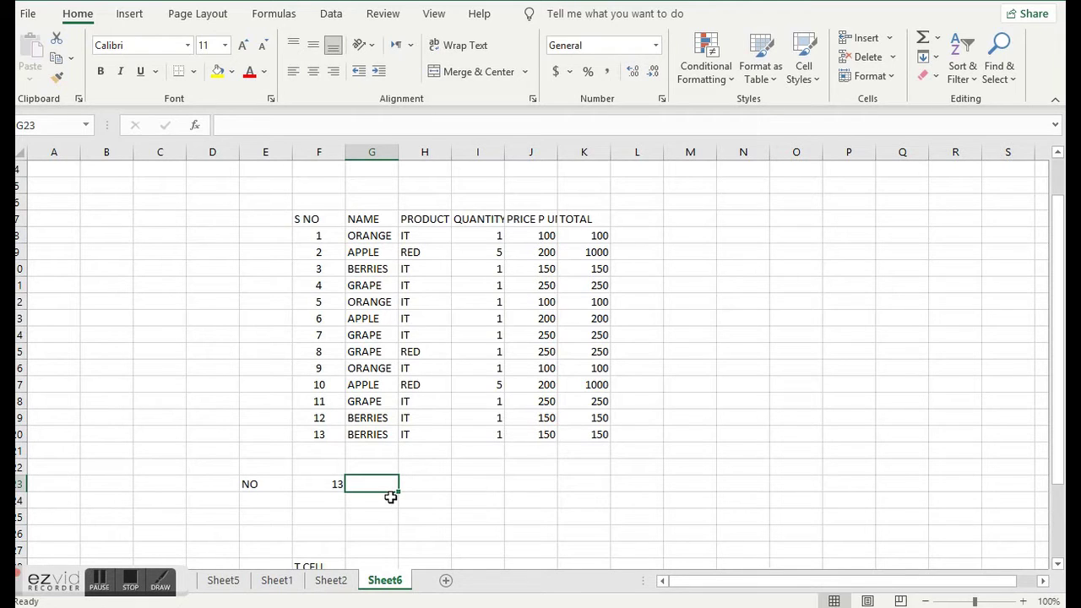
type("TOTAL TEXT")
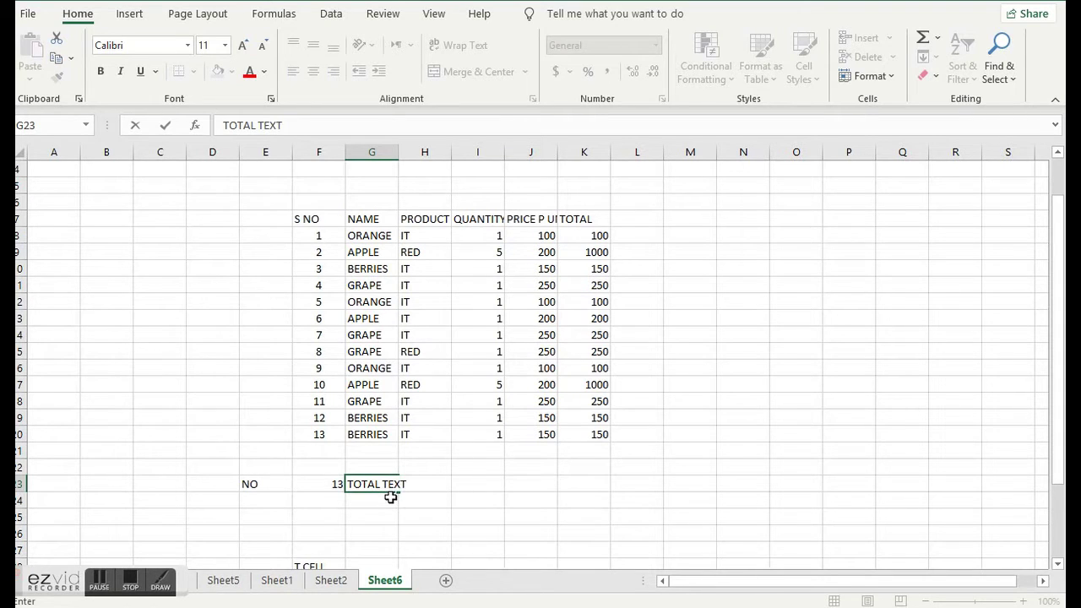
- Enter =COUNTA(I6:I21) in H23 to count the non-empty cells in the QUANTITY column
key("Right")
type("=")
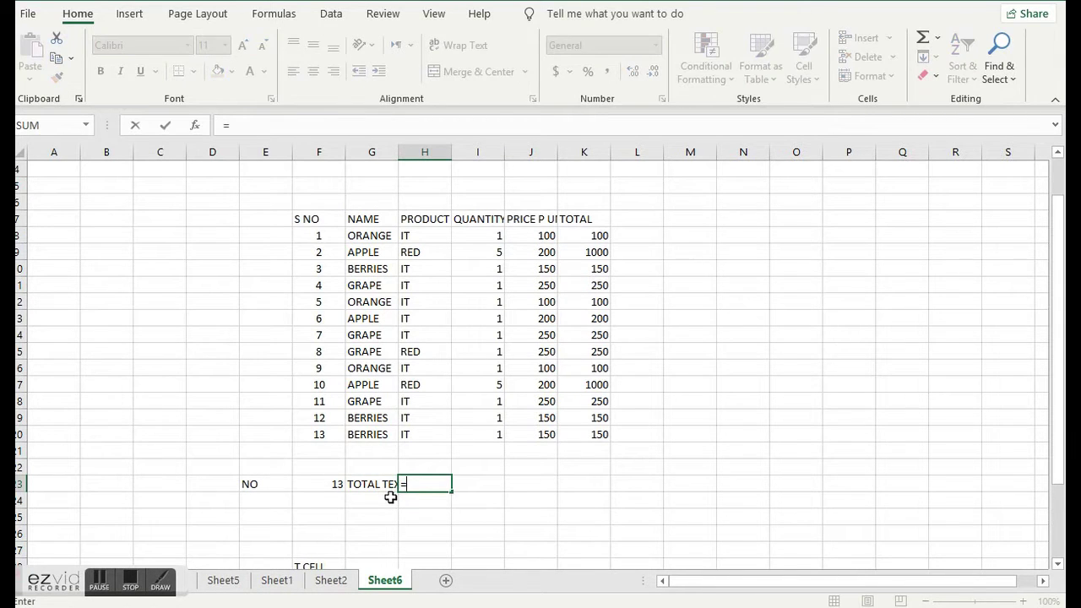
type("COUN")
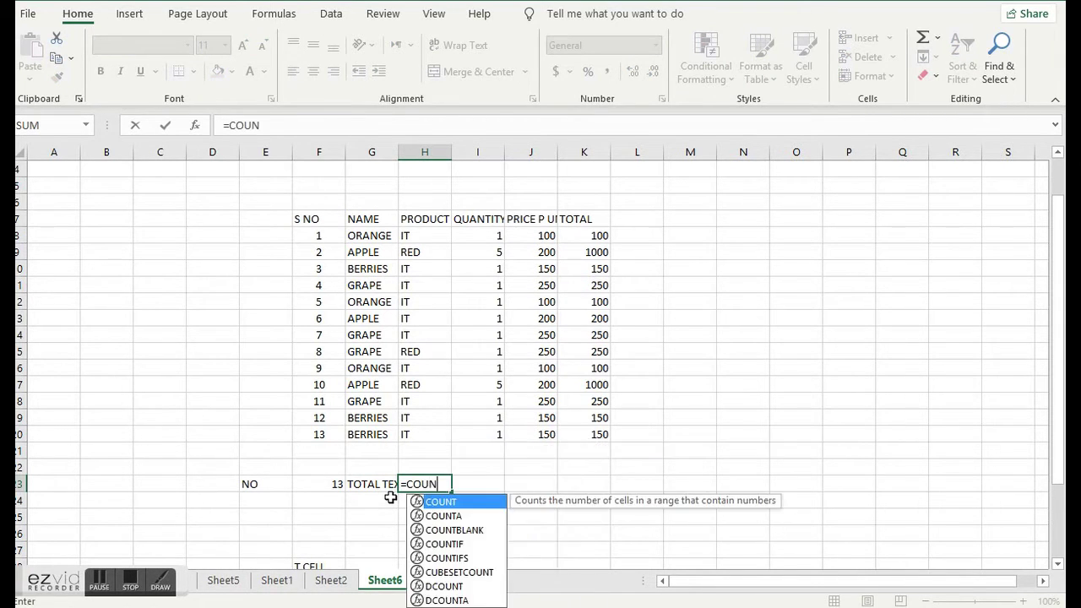
type("TA")
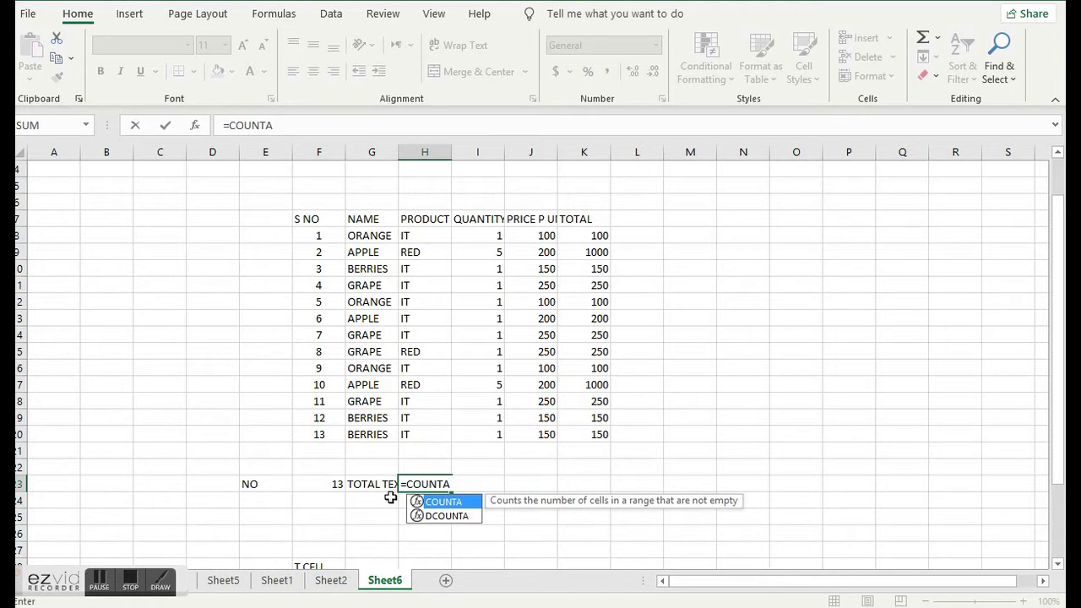
type("(")
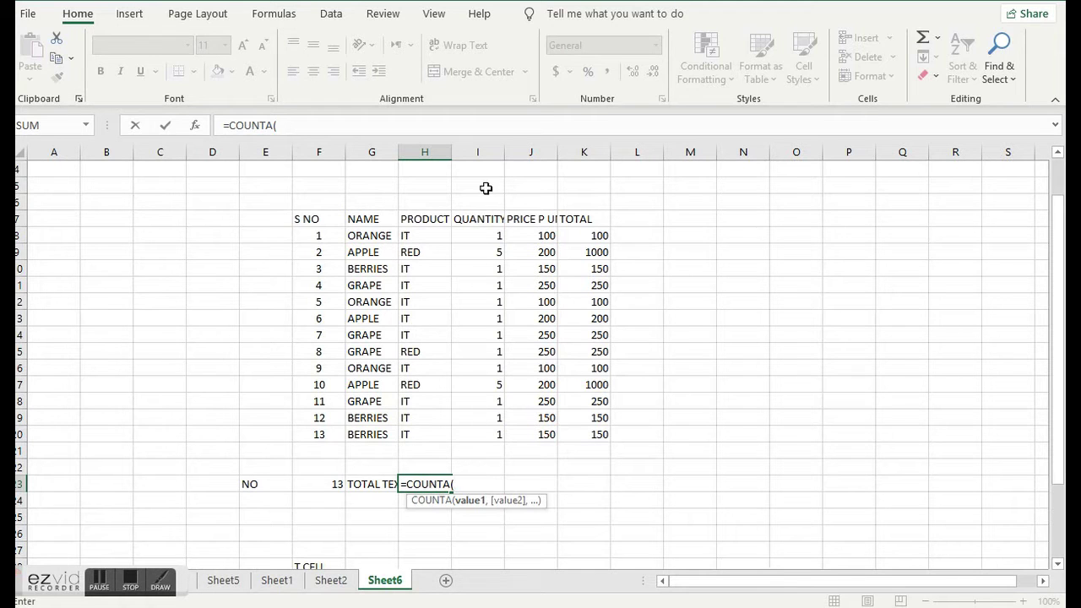
left_click_drag(484, 203, 490, 448)
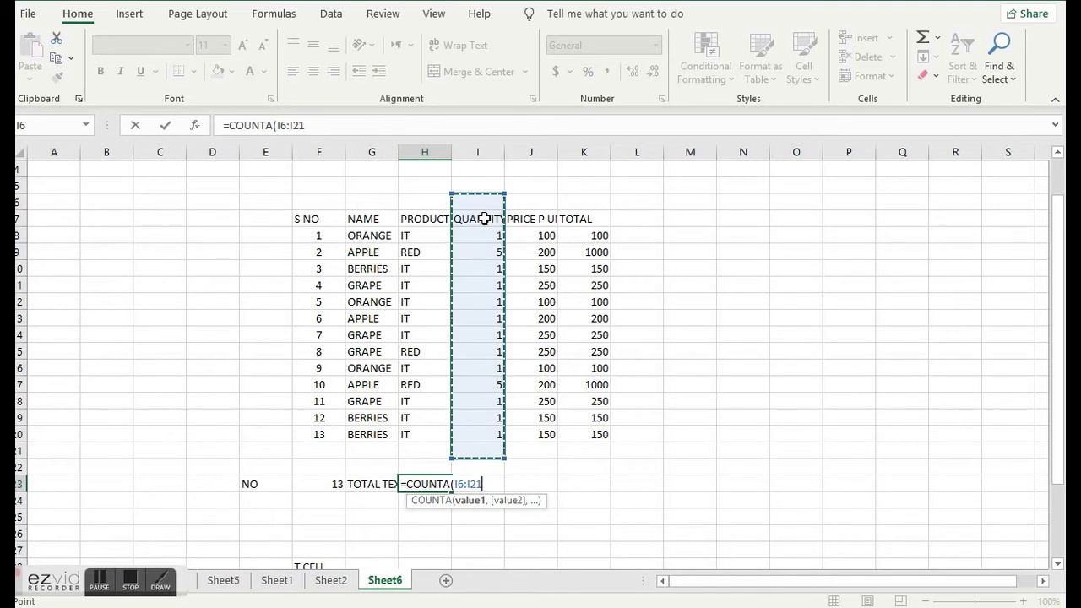
type(")")
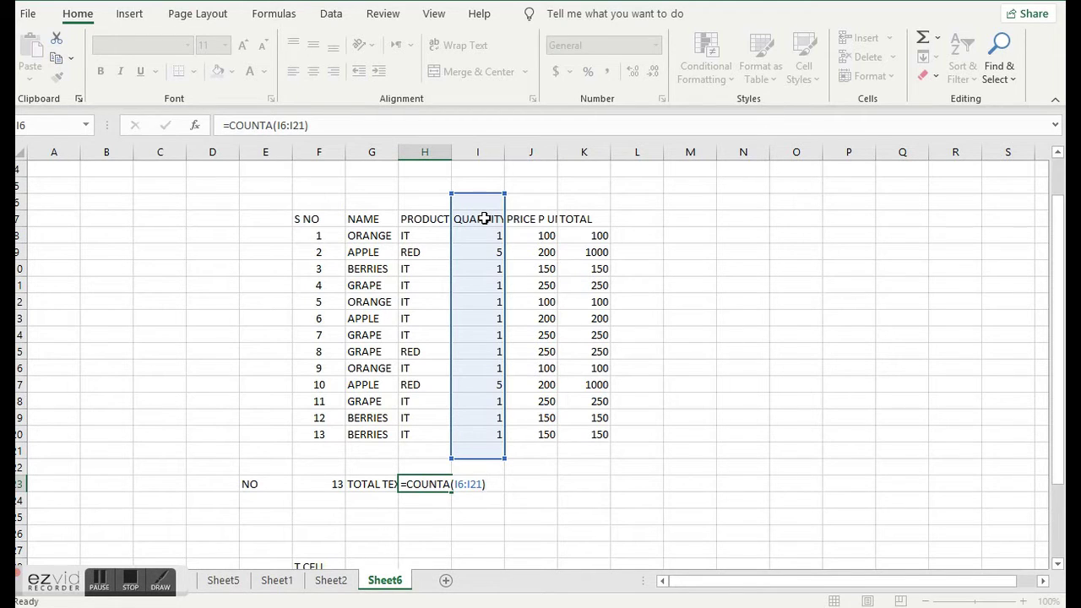
key("Return")
key("Up")
- Enter =COUNTBLANK(J6:J21) in I23 to count the empty cells in the unit price column
key("Right")
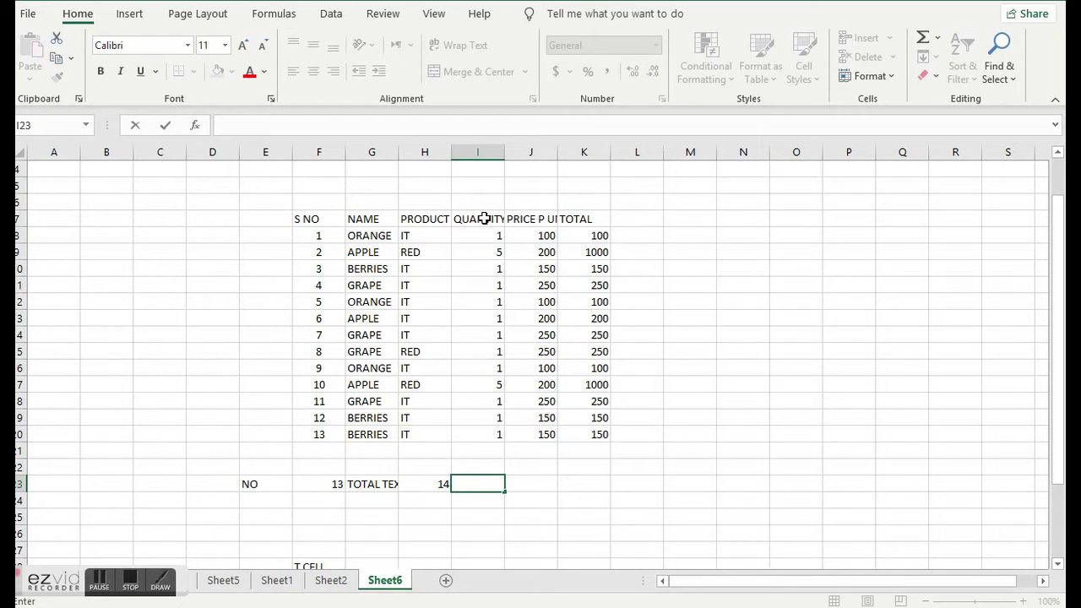
type("=")
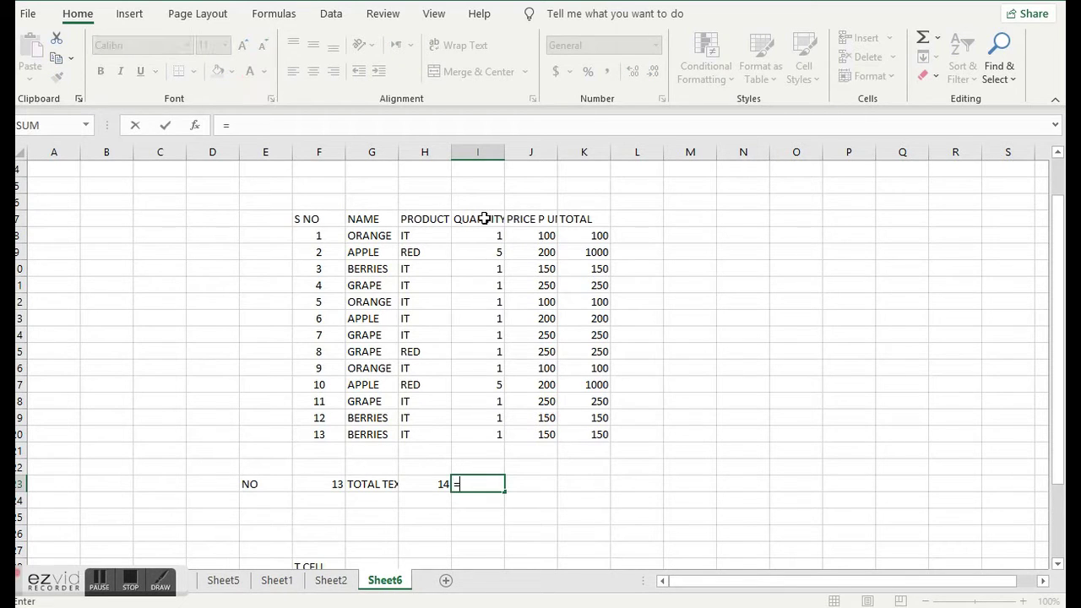
type("COUNT")
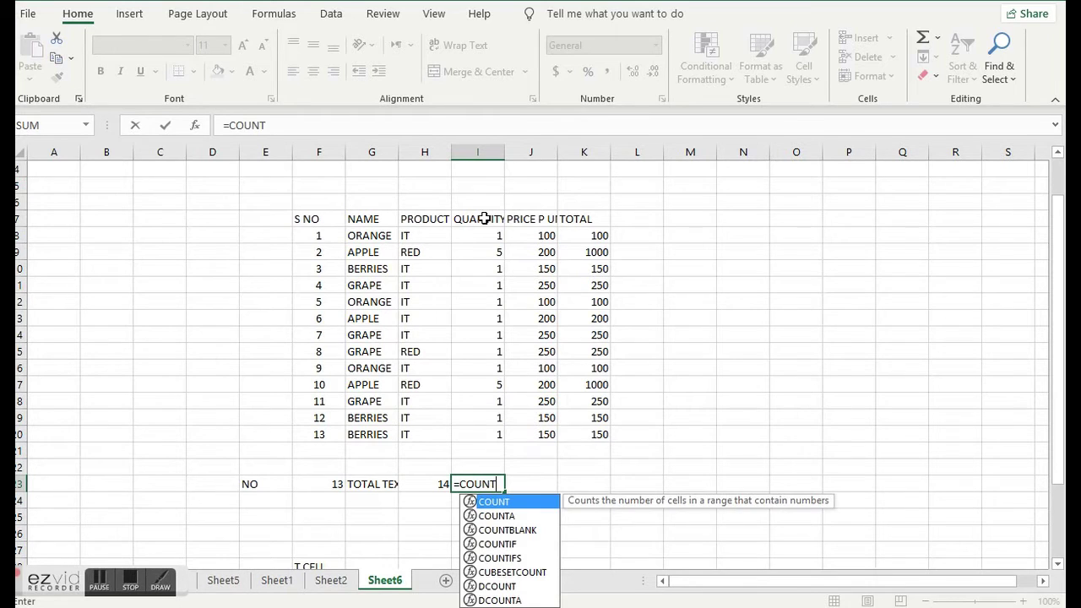
type("B")
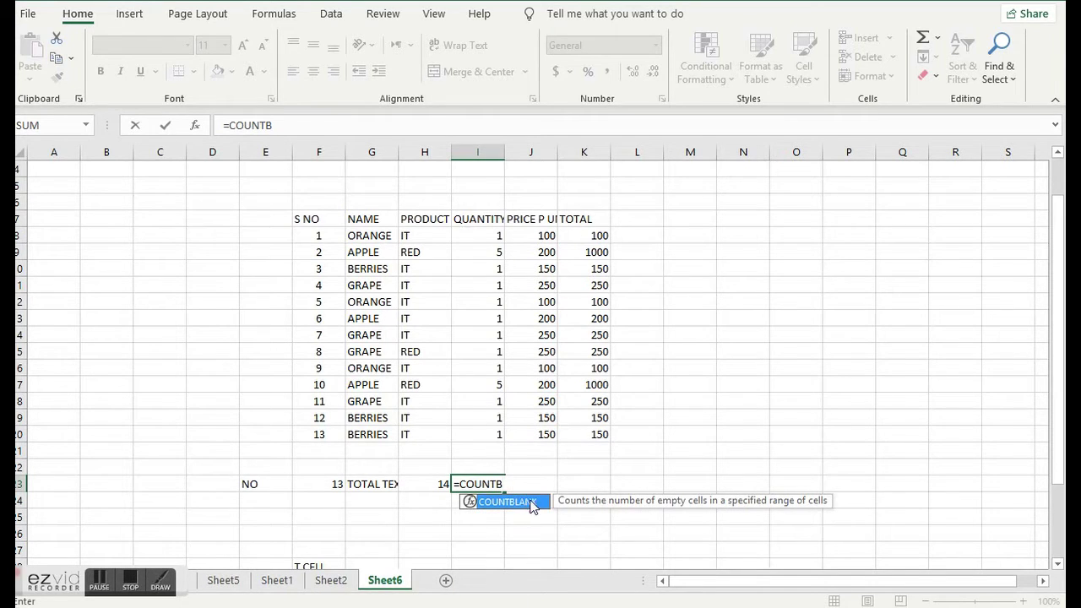
left_click(535, 251)
left_click_drag(536, 252, 544, 459)
left_click(478, 484)
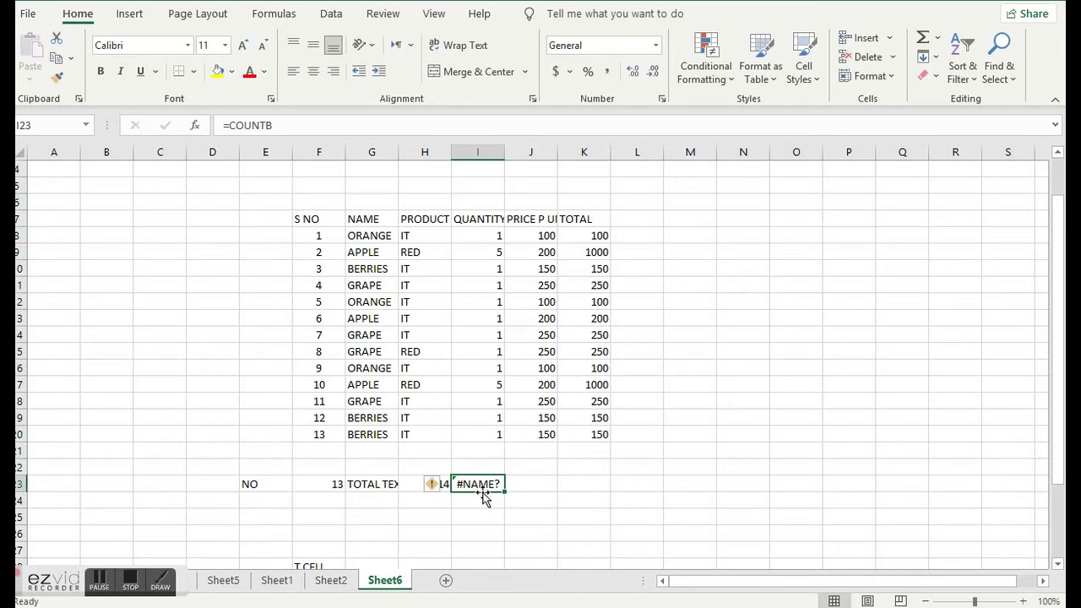
left_click(281, 124)
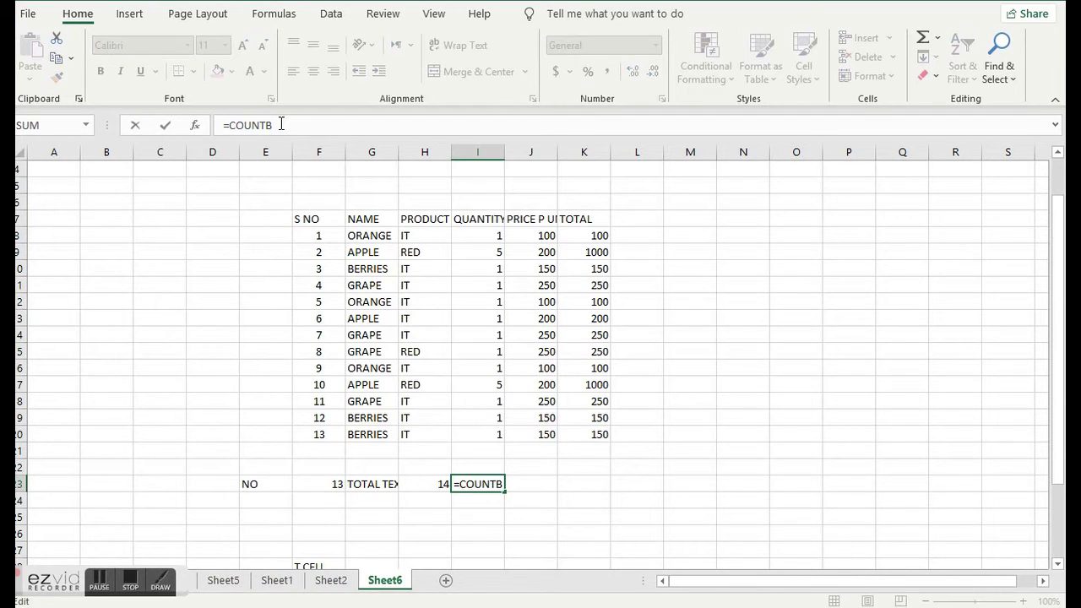
type("LAN")
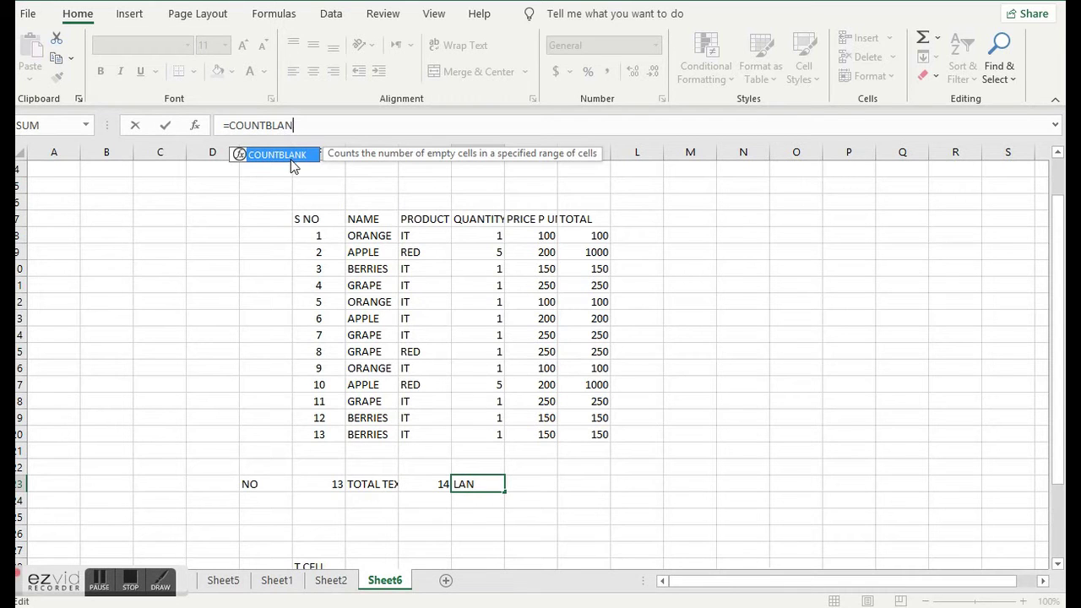
key("Tab")
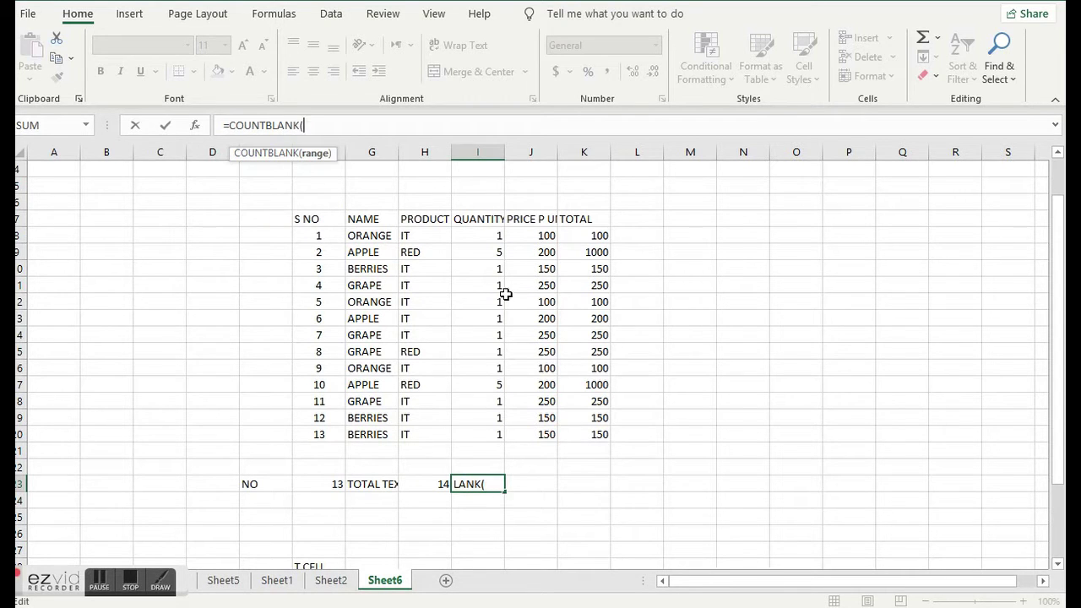
left_click_drag(545, 203, 547, 449)
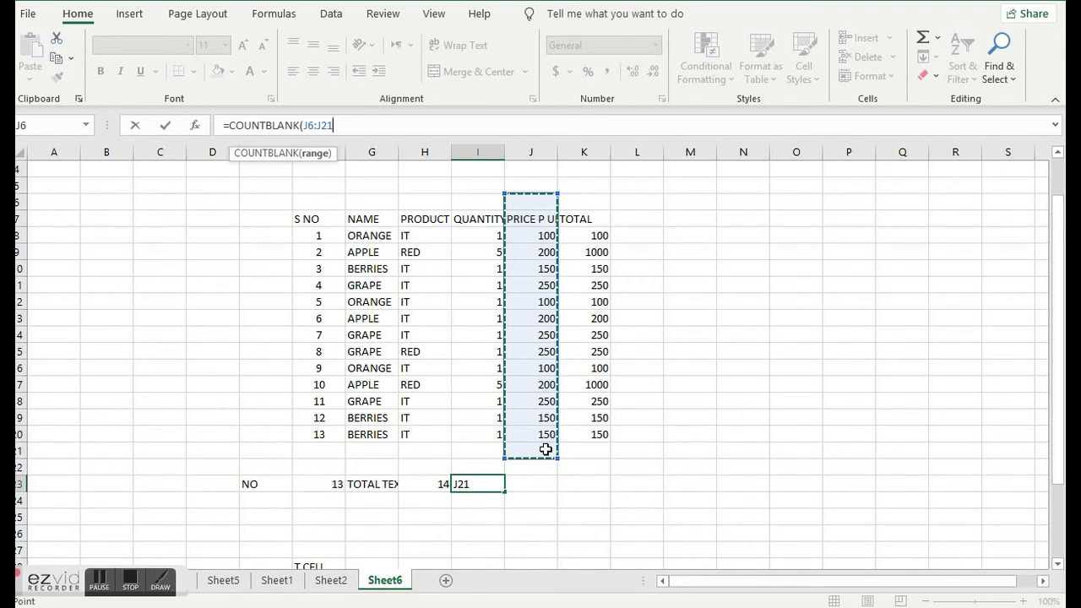
type(")")
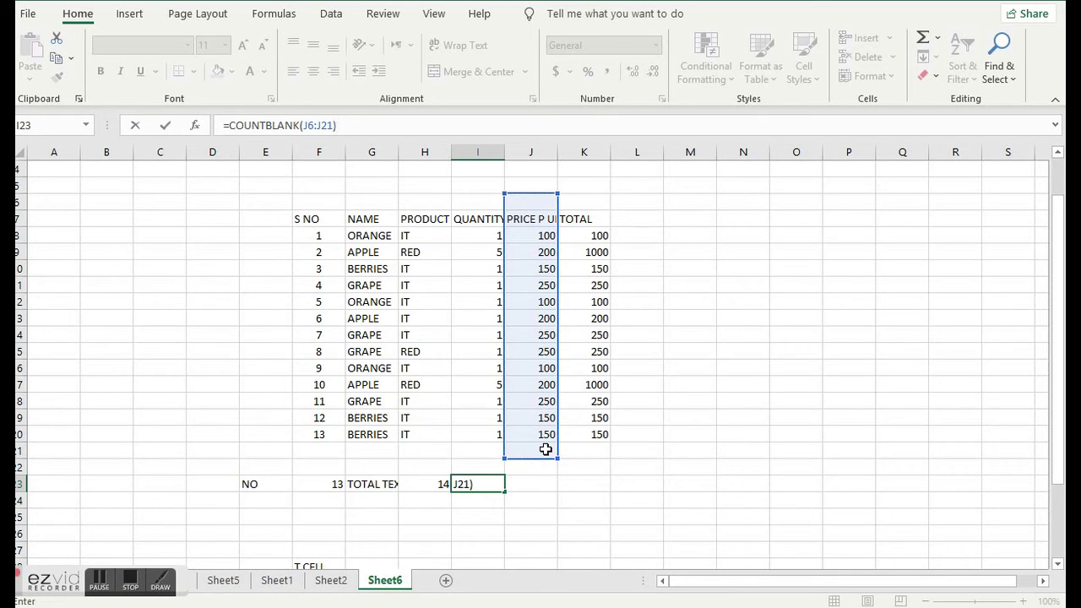
key("Return")
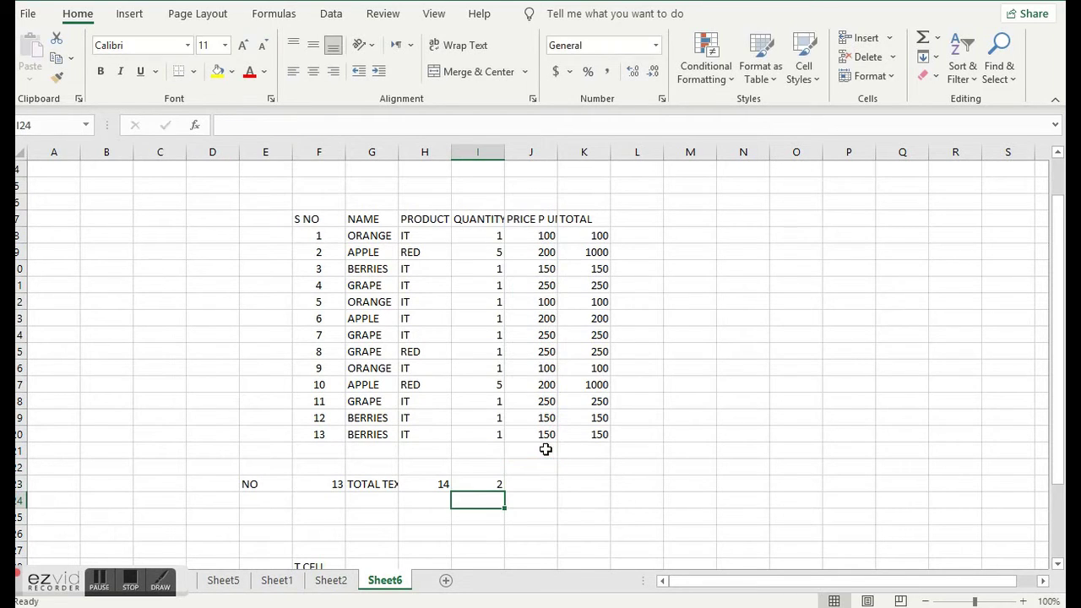
- Clear the COUNTBLANK formula from I23
key("Up")
key("Delete")
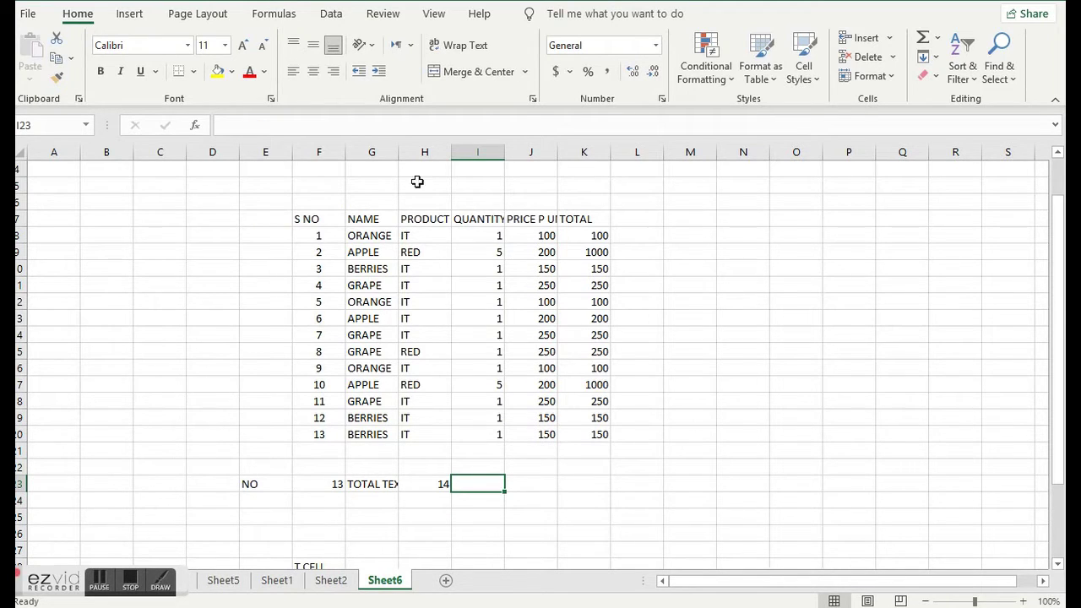
- Widen column G to fit the TOTAL TEXT label, and delete the blank rows 24 to 27 below the results
left_click_drag(393, 151, 424, 151)
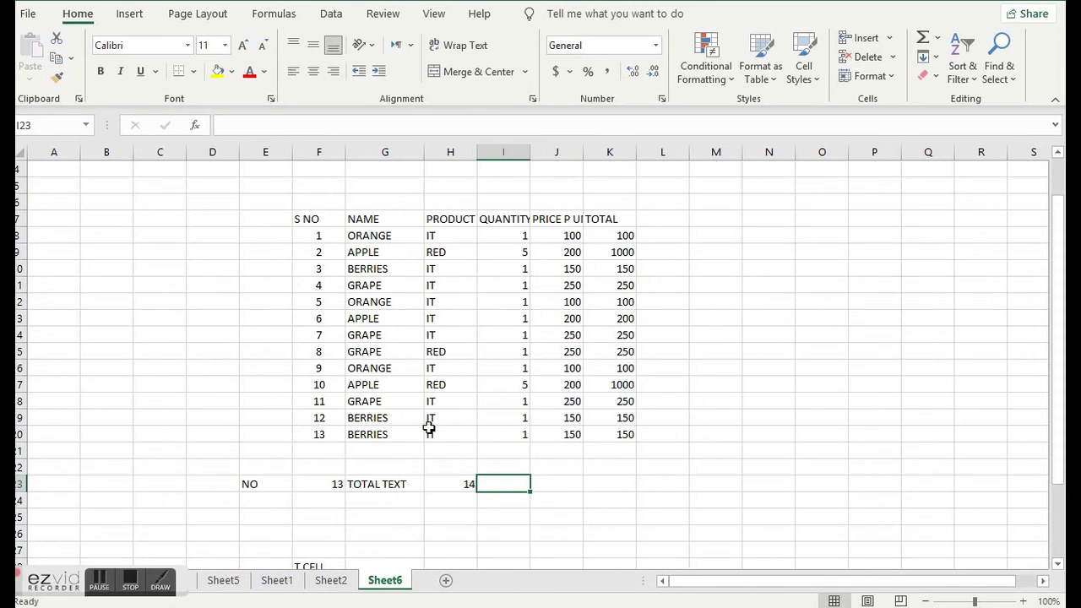
scroll(429, 431, "down", 5)
scroll(429, 431, "up", 4)
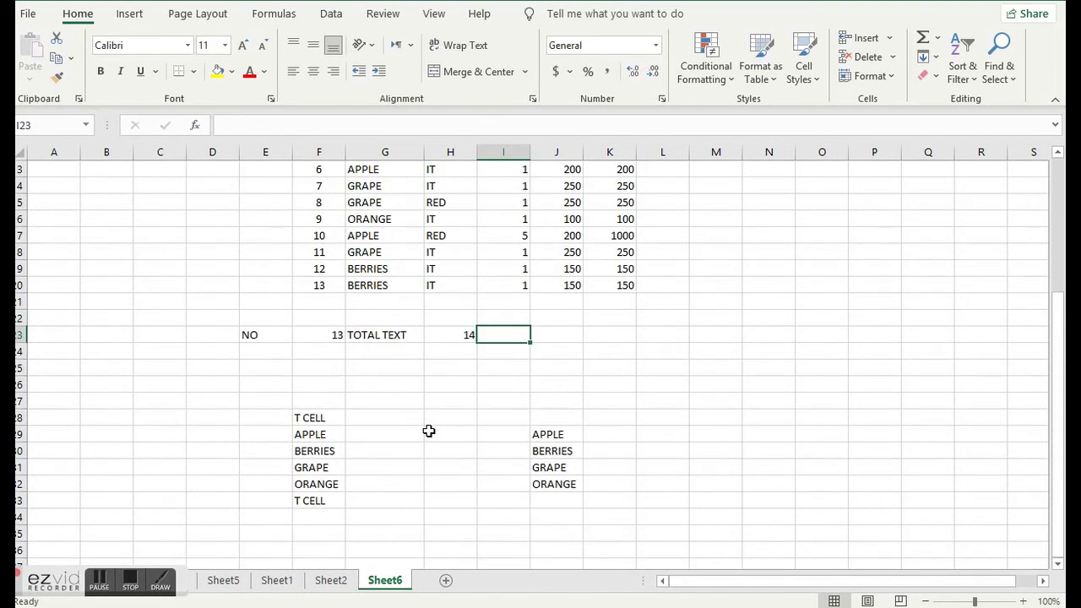
scroll(429, 430, "up", 1)
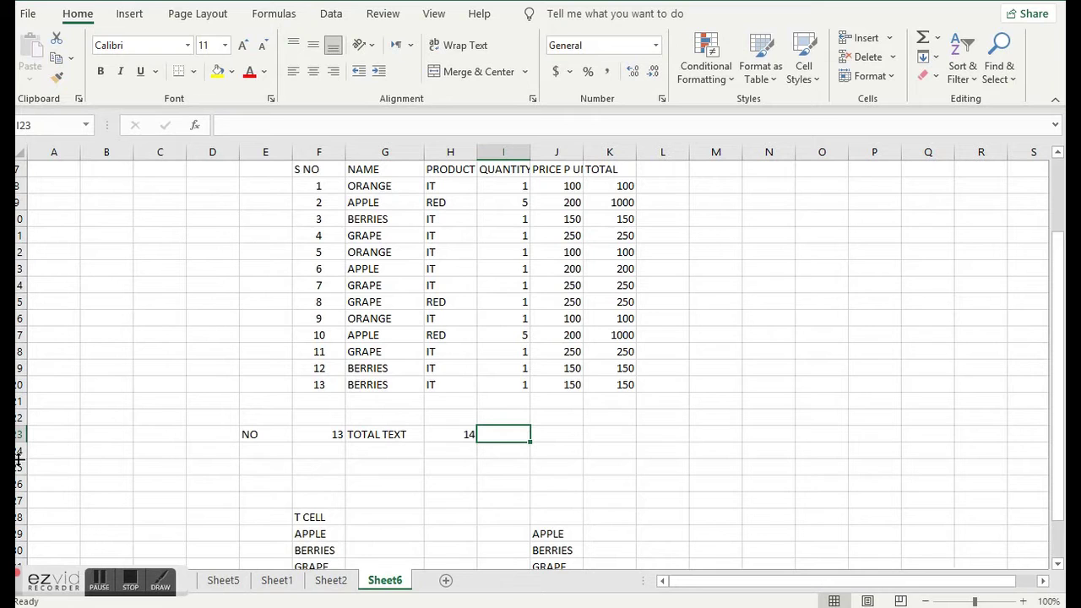
left_click_drag(21, 447, 21, 500)
right_click(25, 477)
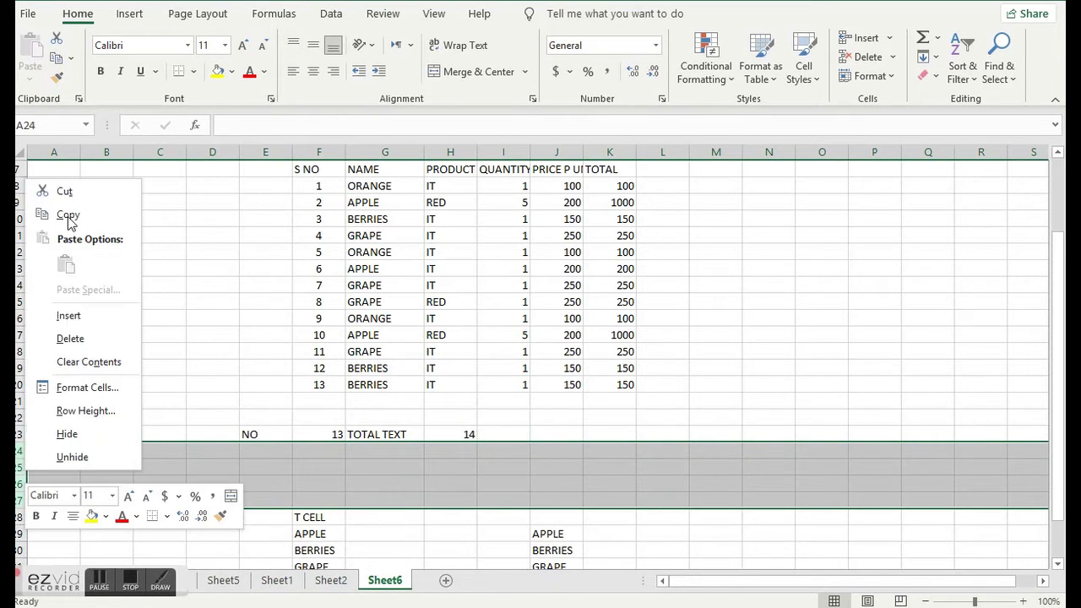
left_click(82, 340)
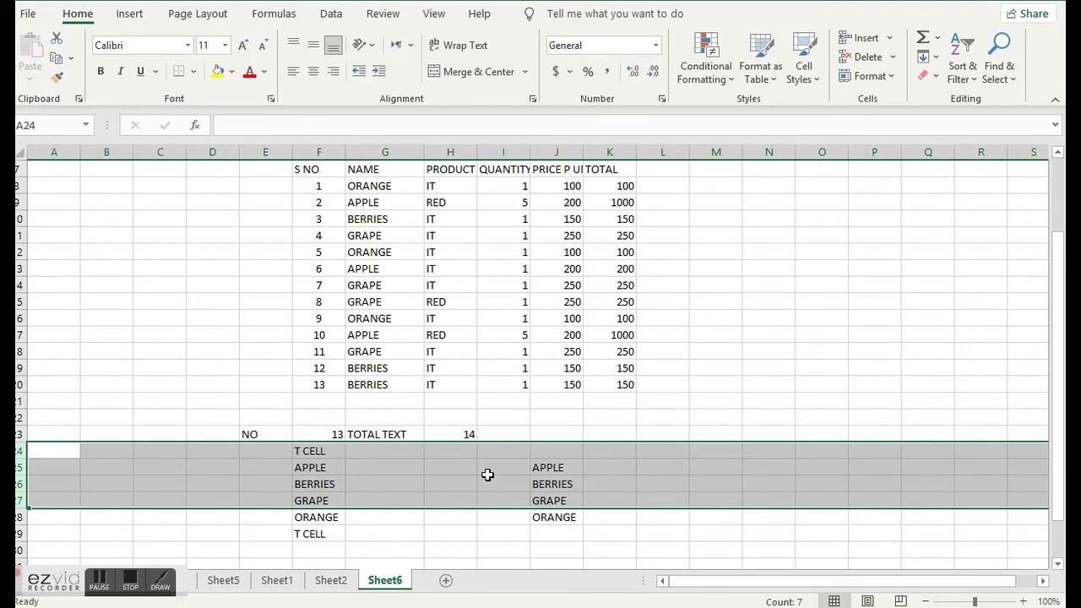
left_click(463, 468)
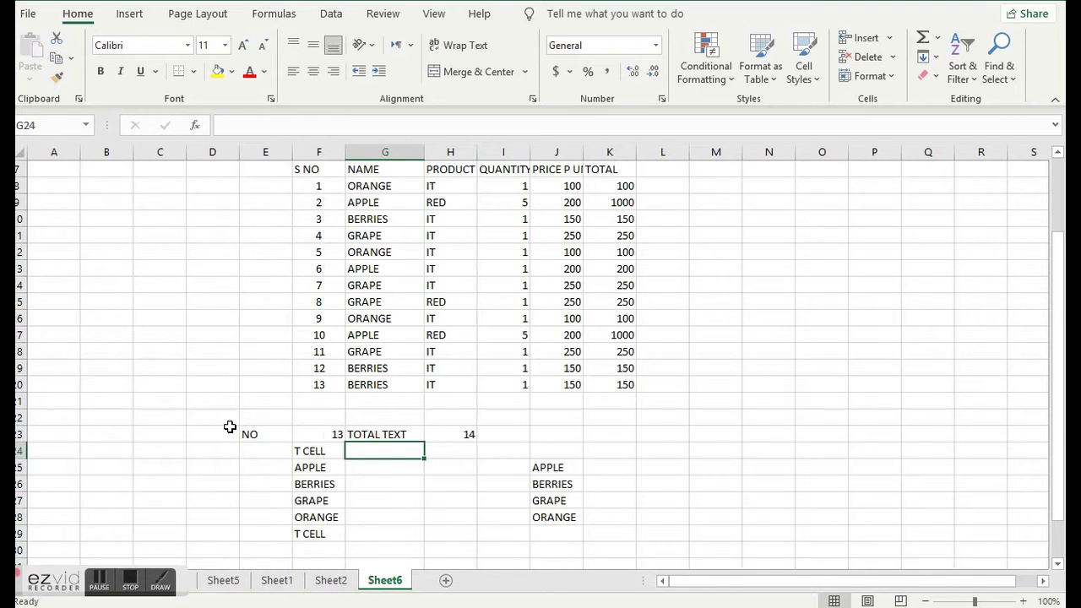
- Clear the NO and TOTAL TEXT labels and their count formulas from row 23
left_click(21, 433)
right_click(21, 433)
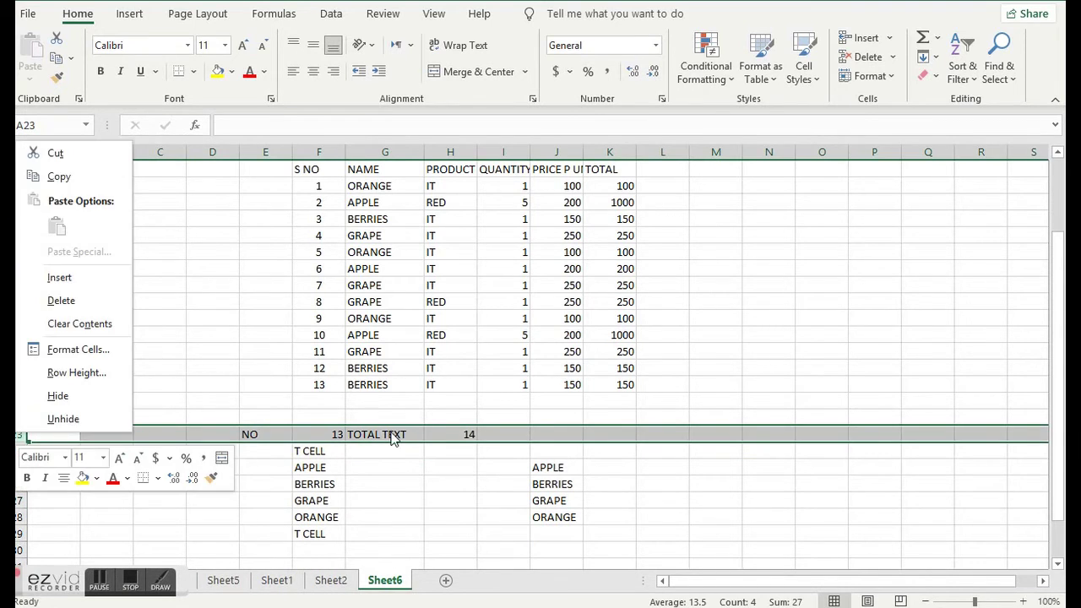
left_click(326, 434)
left_click(328, 434)
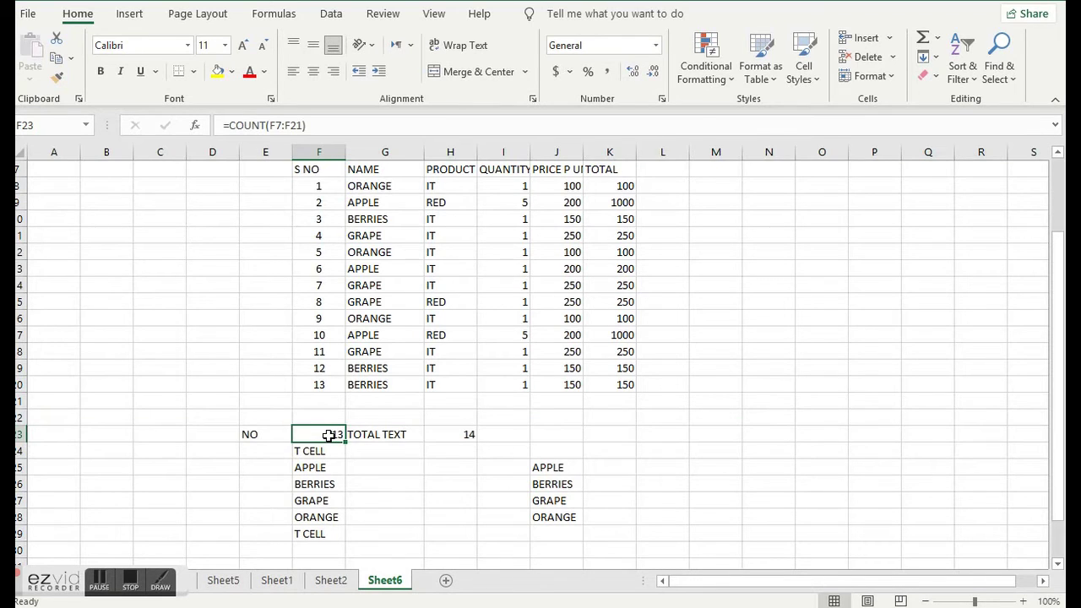
left_click(472, 434)
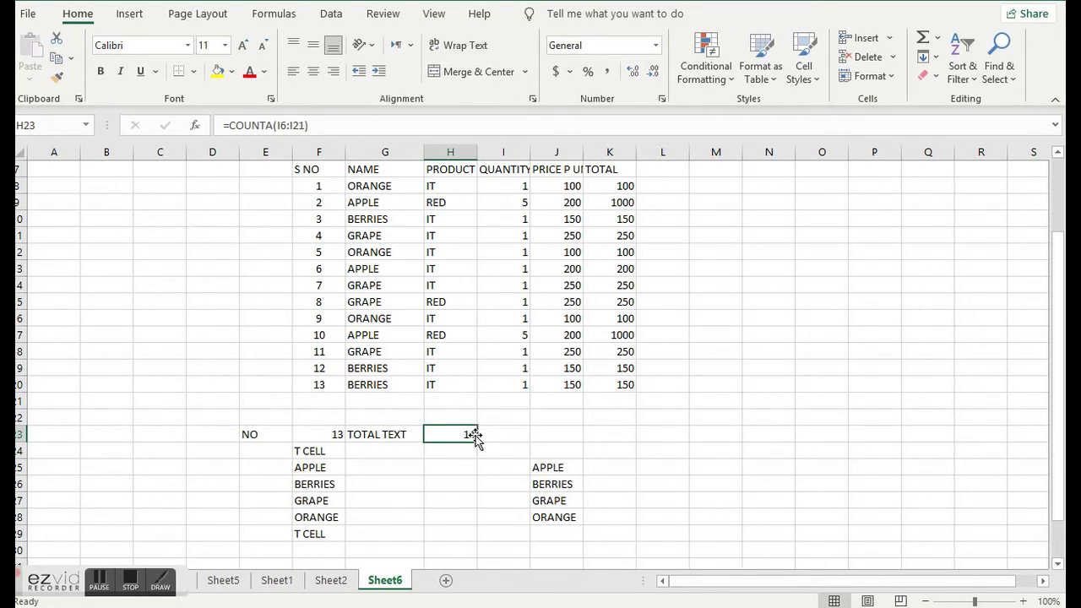
left_click(518, 436)
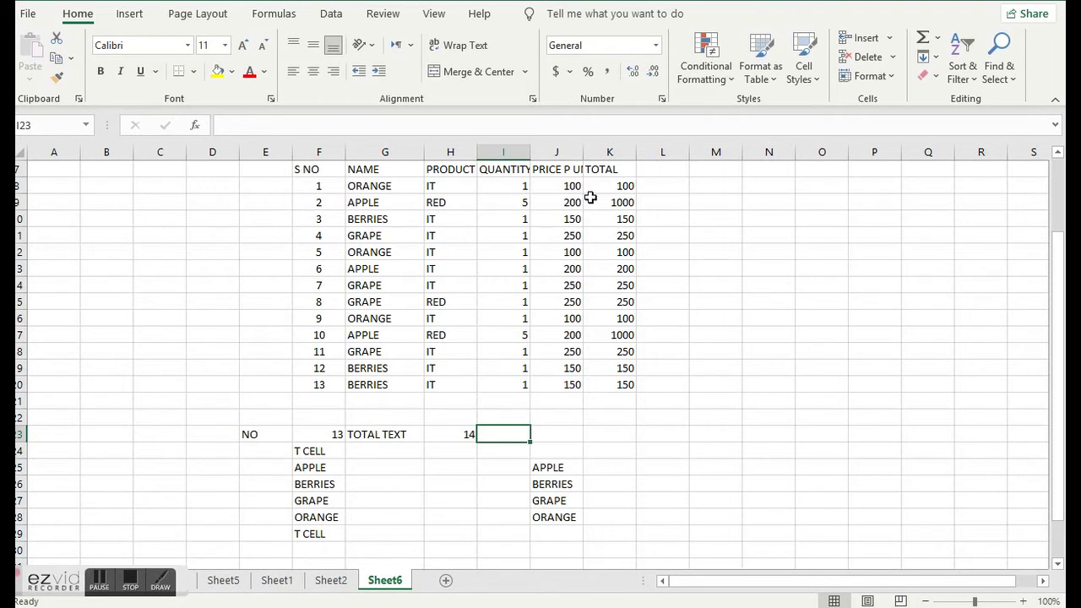
left_click(386, 450)
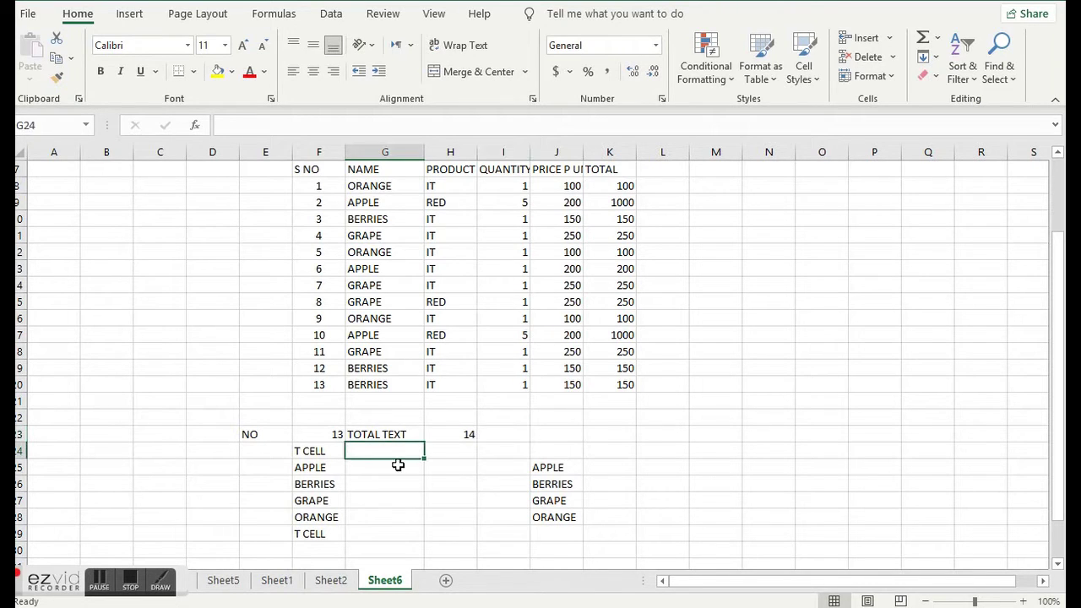
left_click(20, 433)
key("Delete")
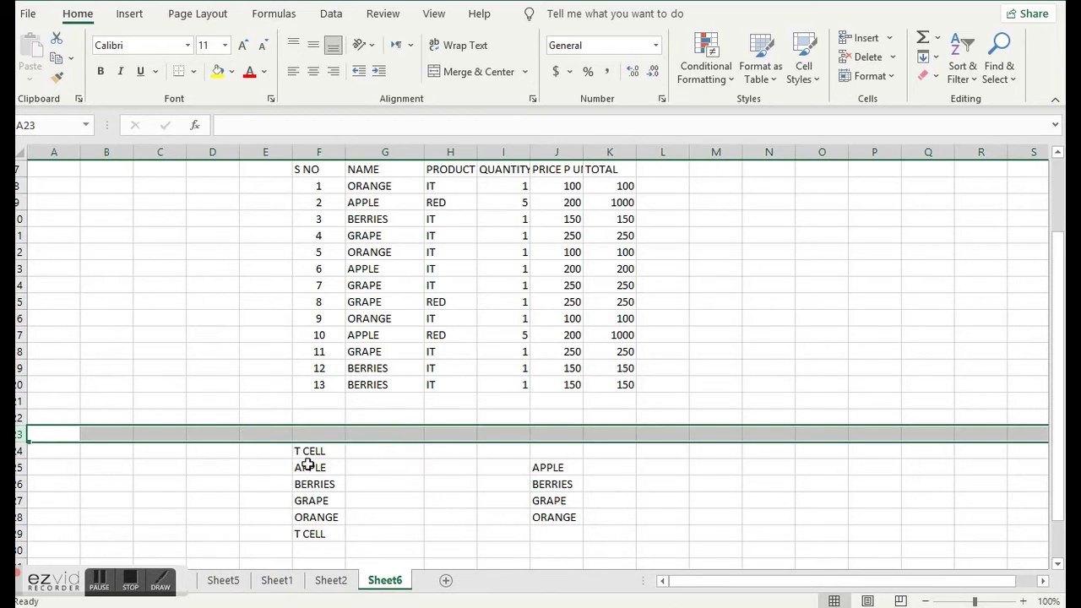
- Enter =COUNTA(G8:G20) in G24, beside T CELL, to count the non-empty cells in the NAME column
left_click(363, 452)
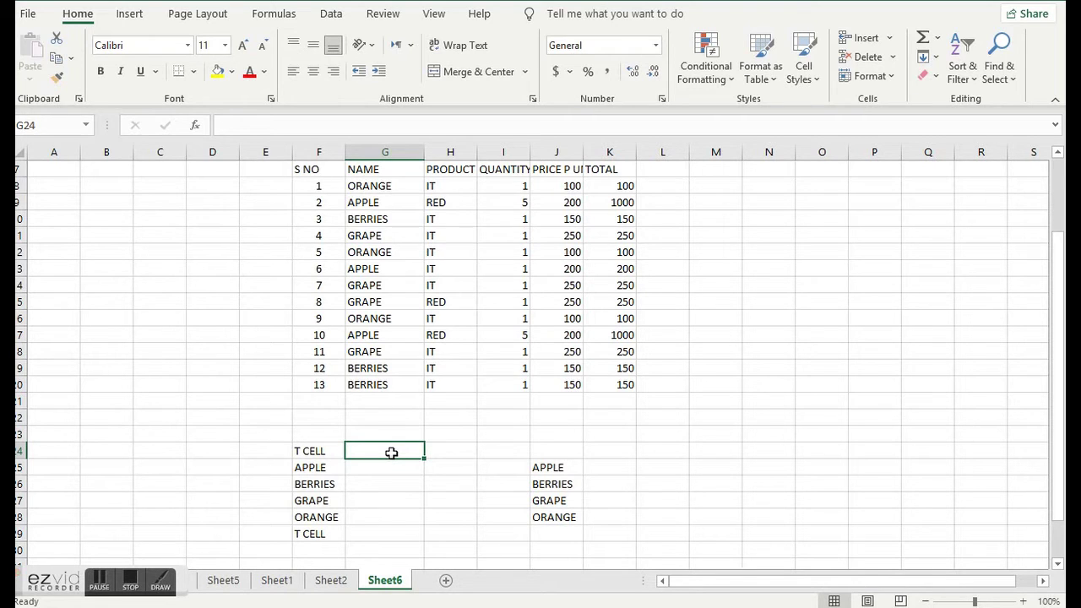
type("=COU")
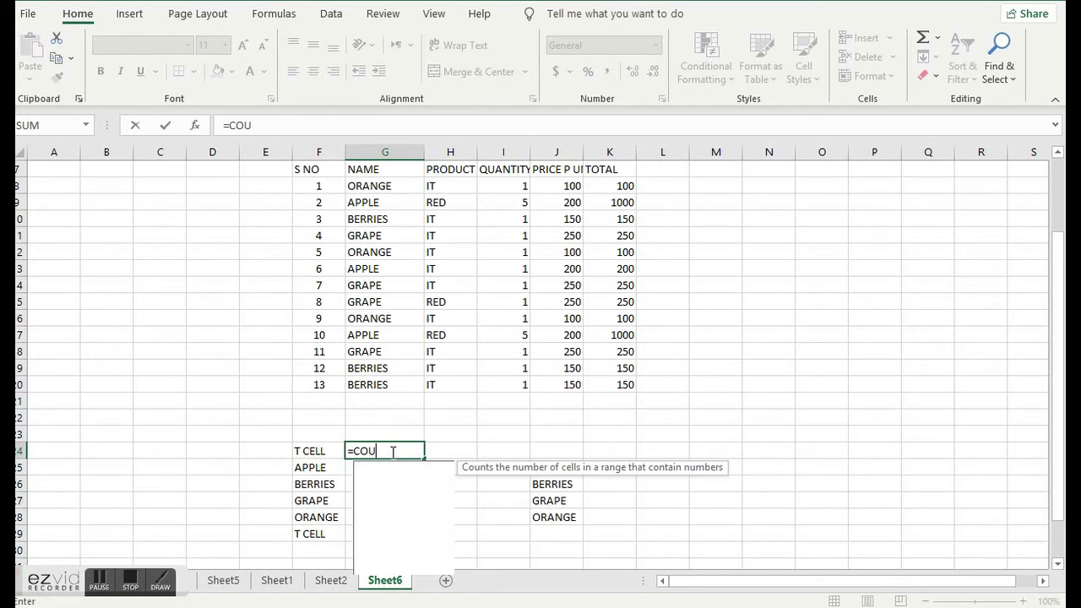
type("NTA(")
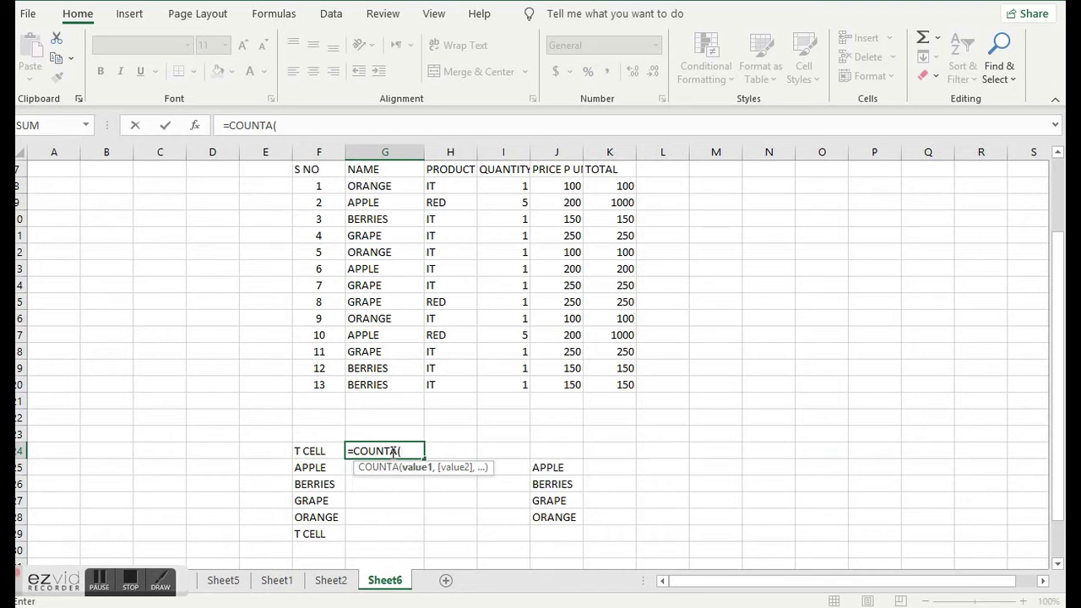
left_click_drag(382, 183, 385, 376)
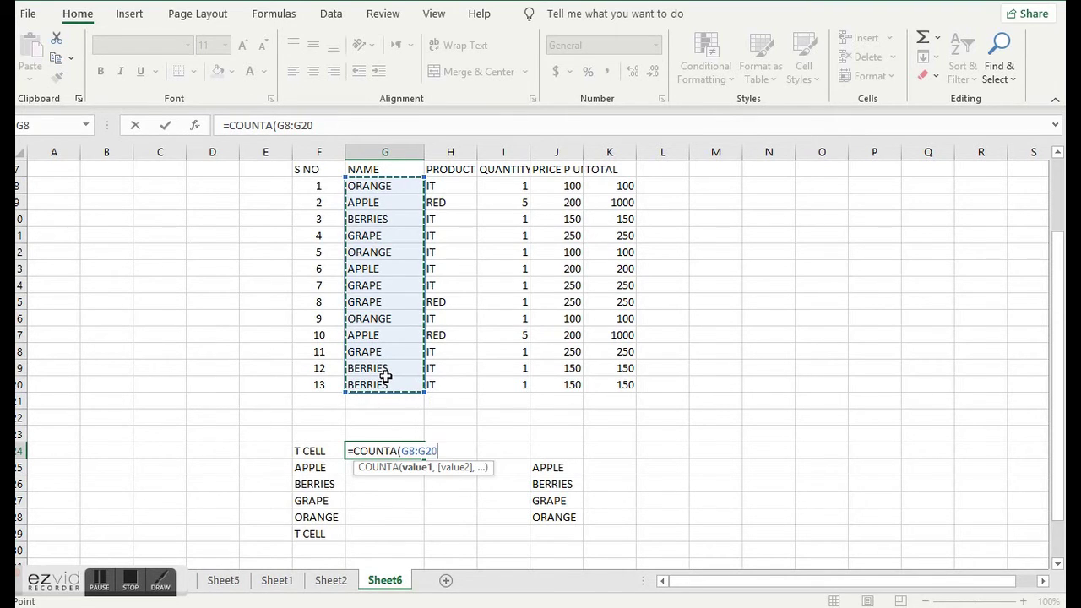
type(")")
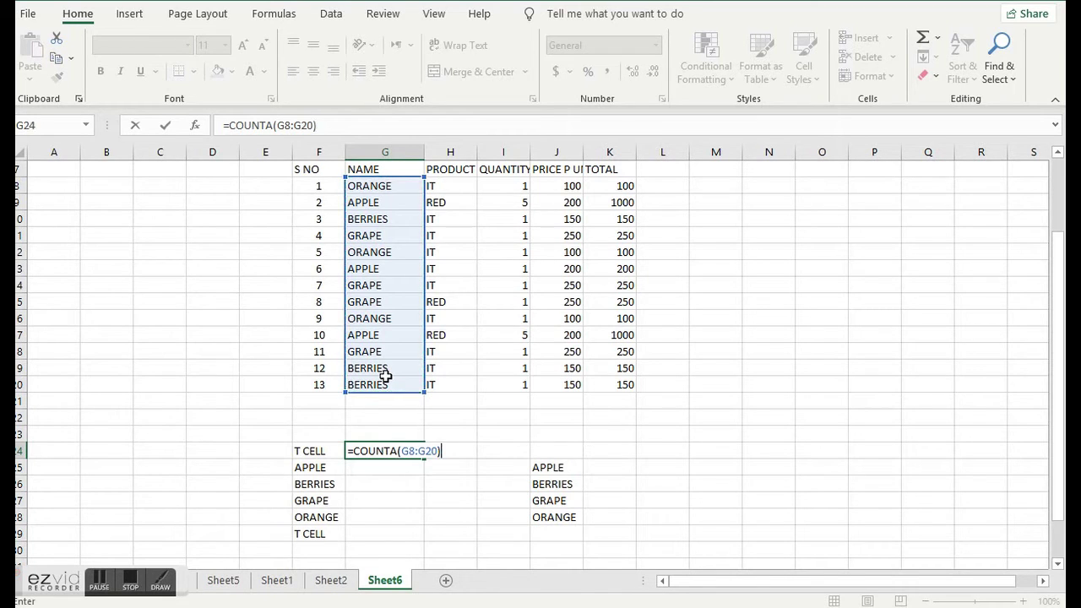
key("Return")
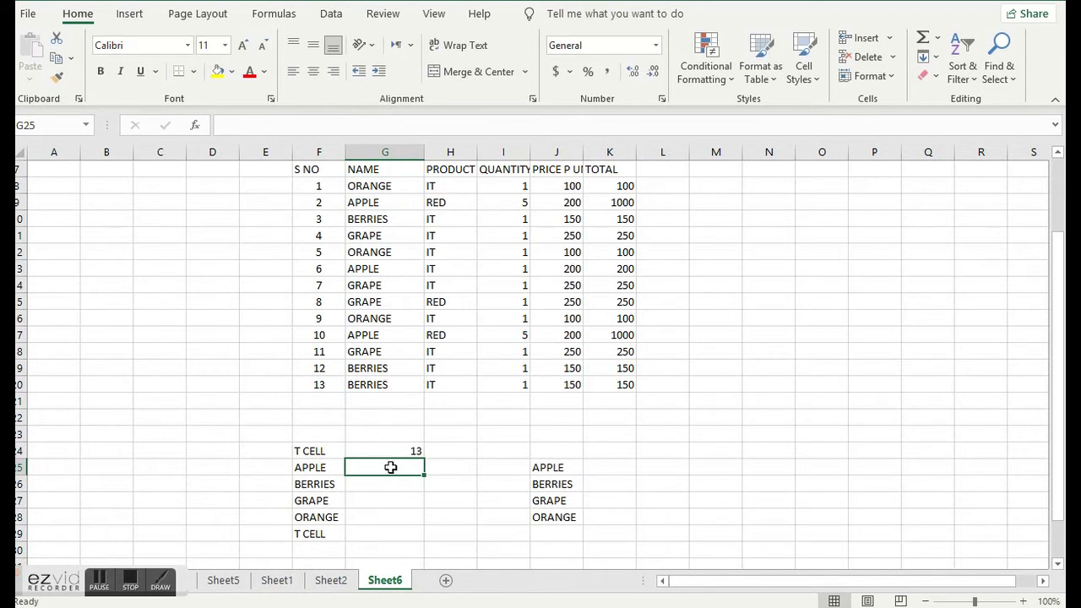
- Enter =COUNTIF(G8:G20,F25) in G25 to count how often APPLE occurs in the NAME column
scroll(389, 462, "down", 1)
type("=")
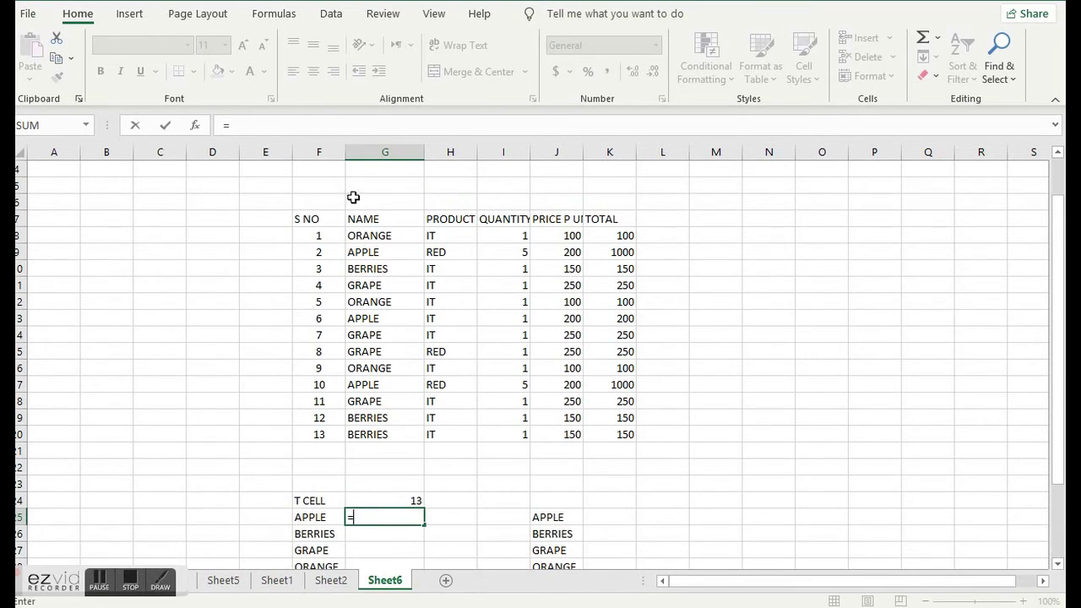
scroll(402, 317, "down", 2)
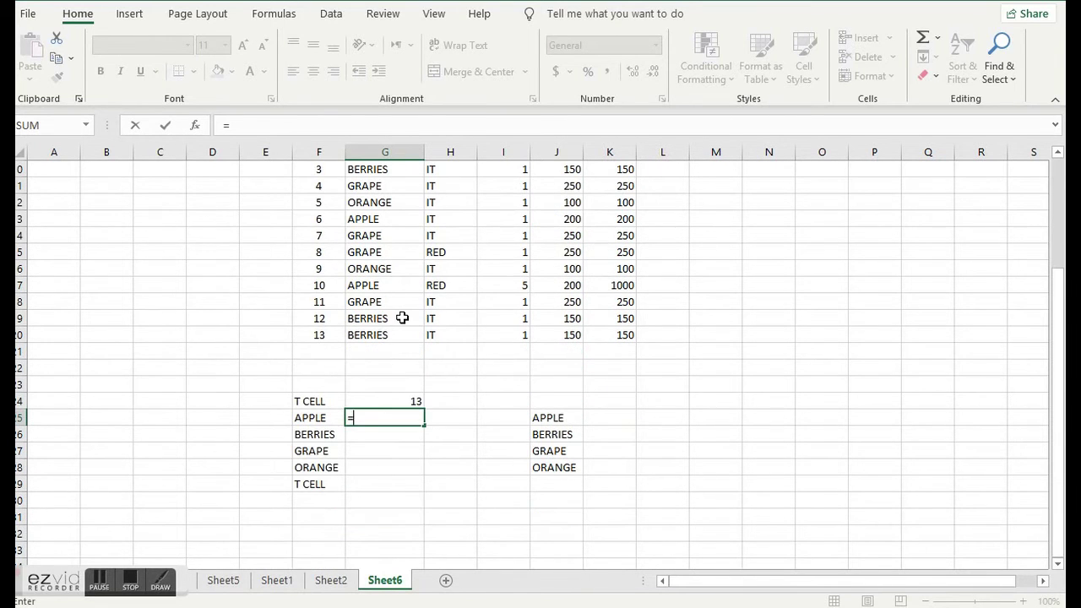
type("COUN")
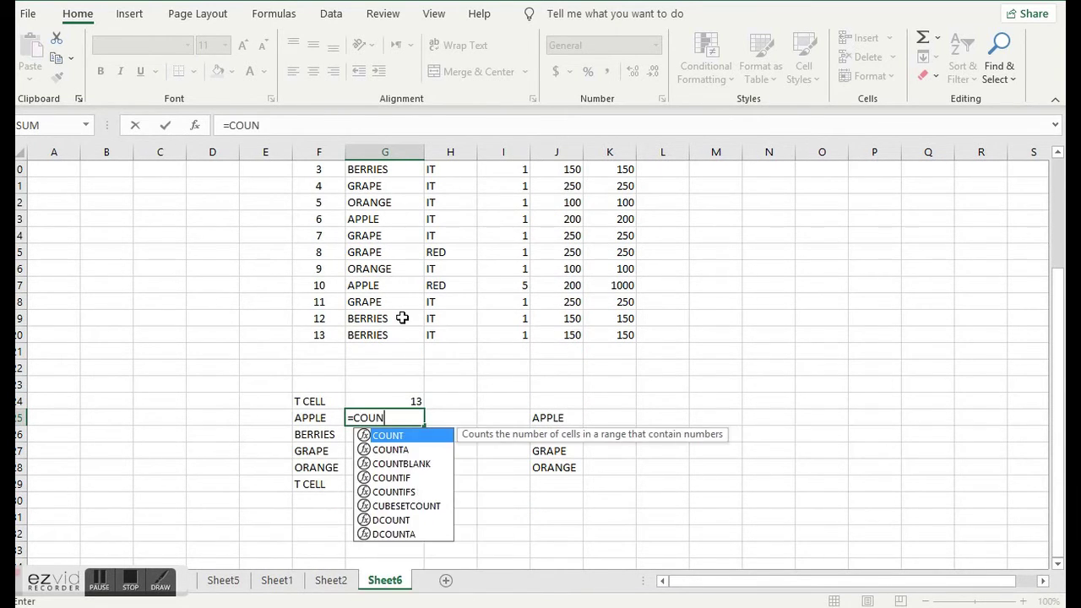
type("TIF")
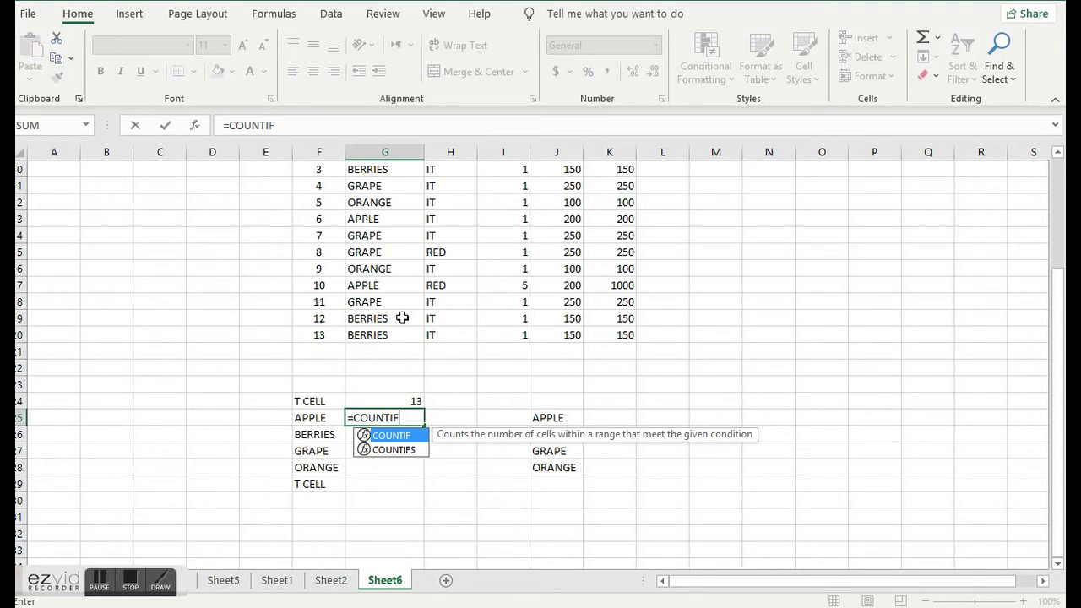
type("(")
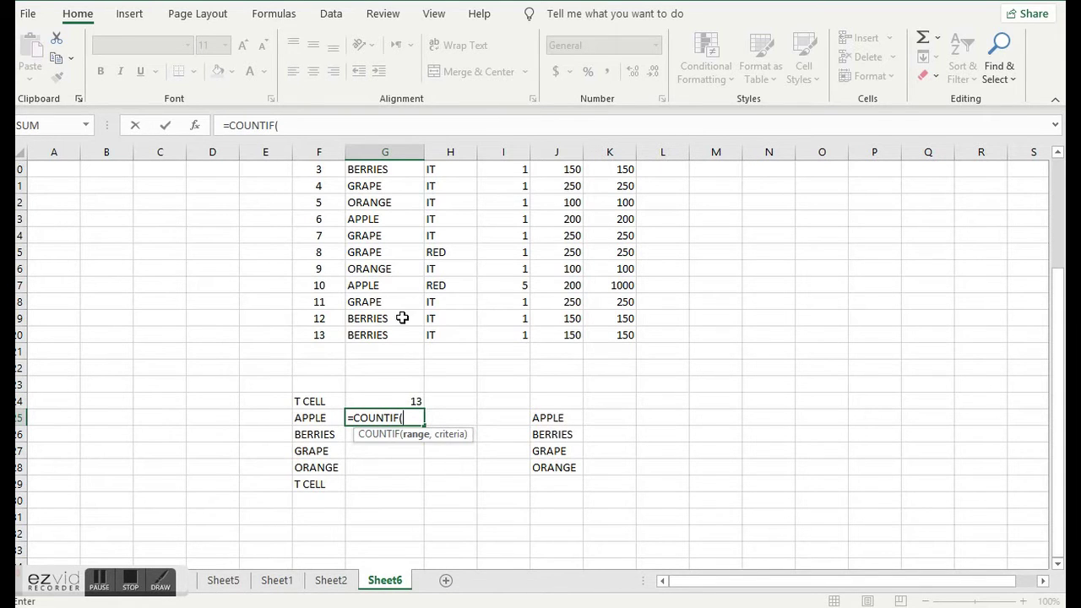
scroll(402, 345, "up", 1)
scroll(402, 344, "up", 2)
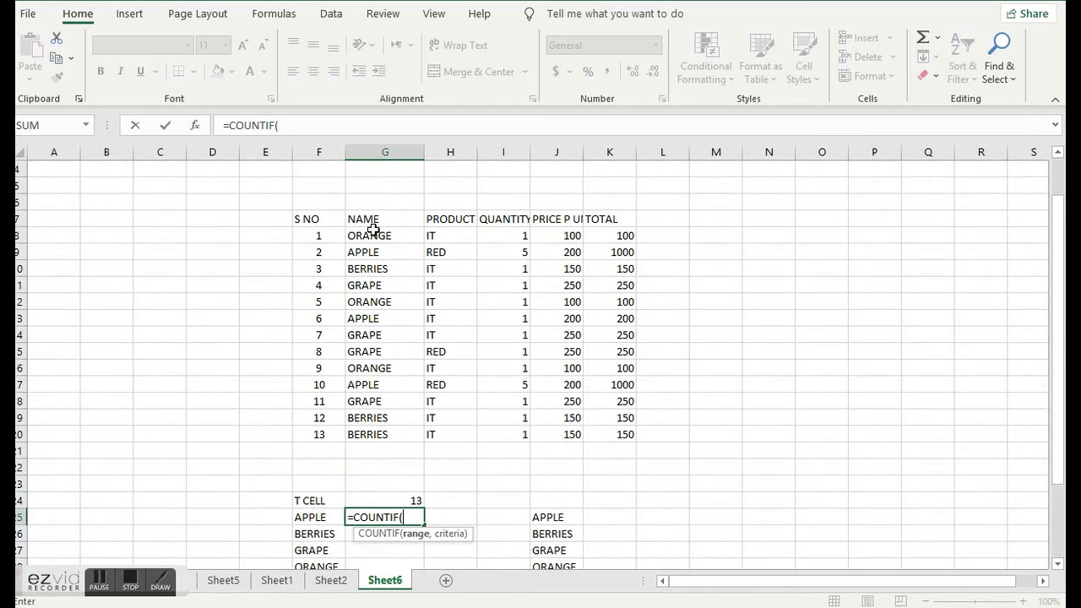
left_click(375, 234)
left_click_drag(372, 291, 386, 434)
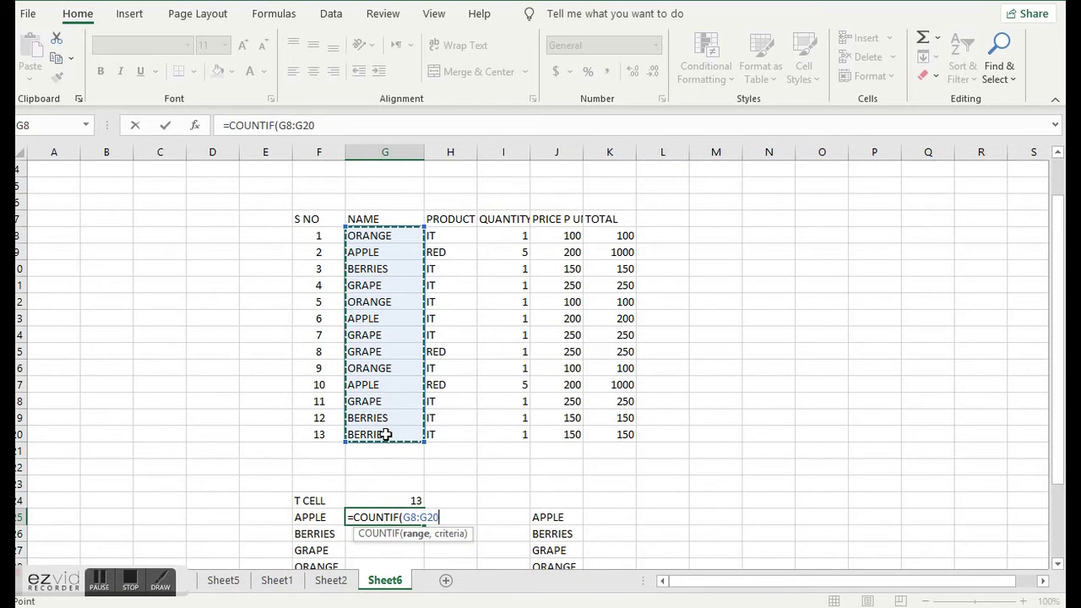
type(",")
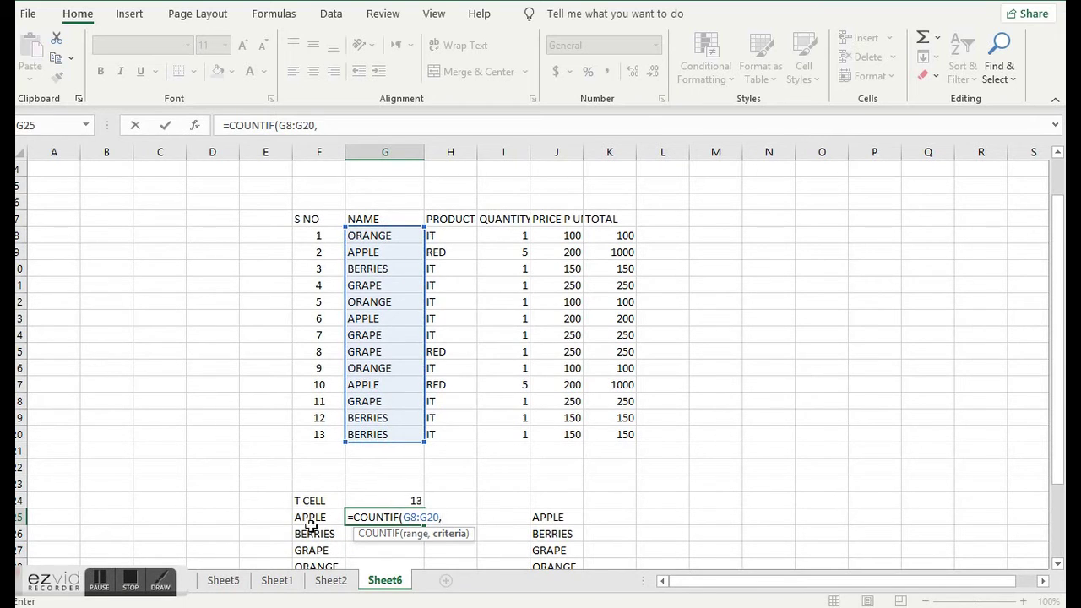
left_click(314, 520)
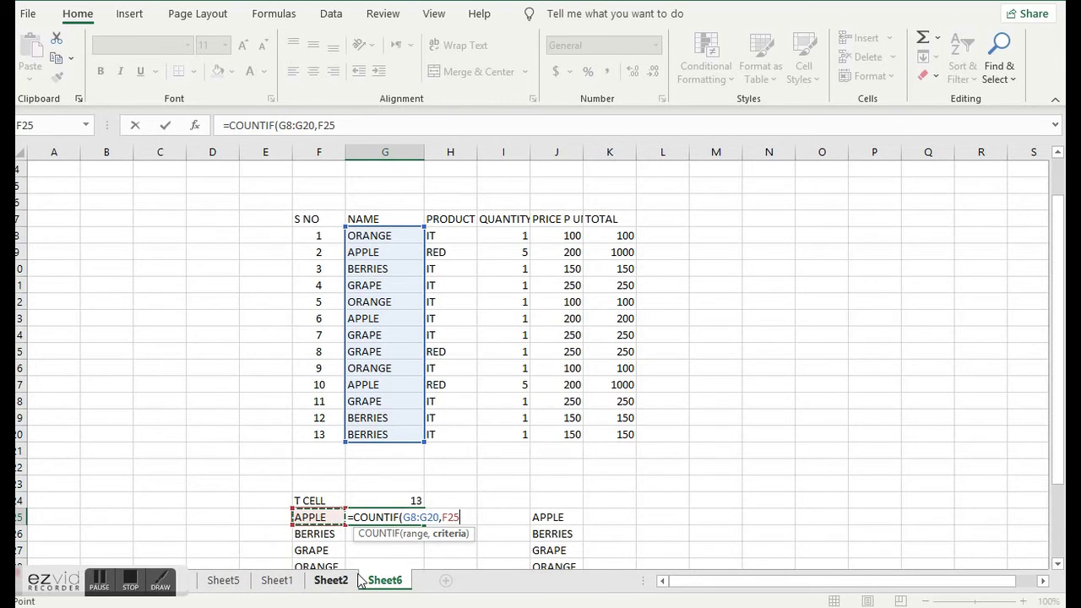
type(")")
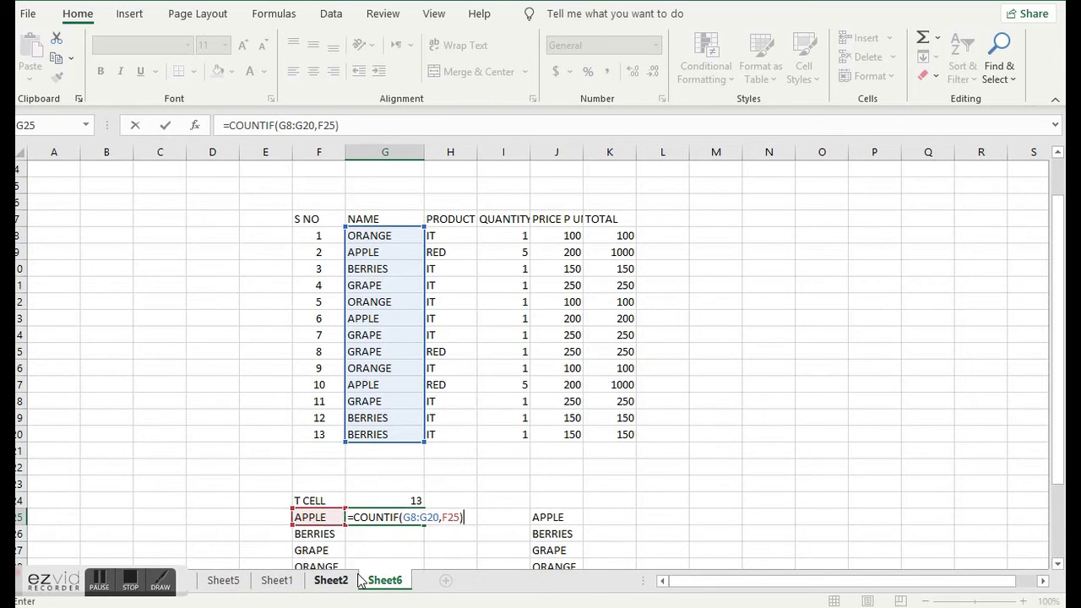
key("Return")
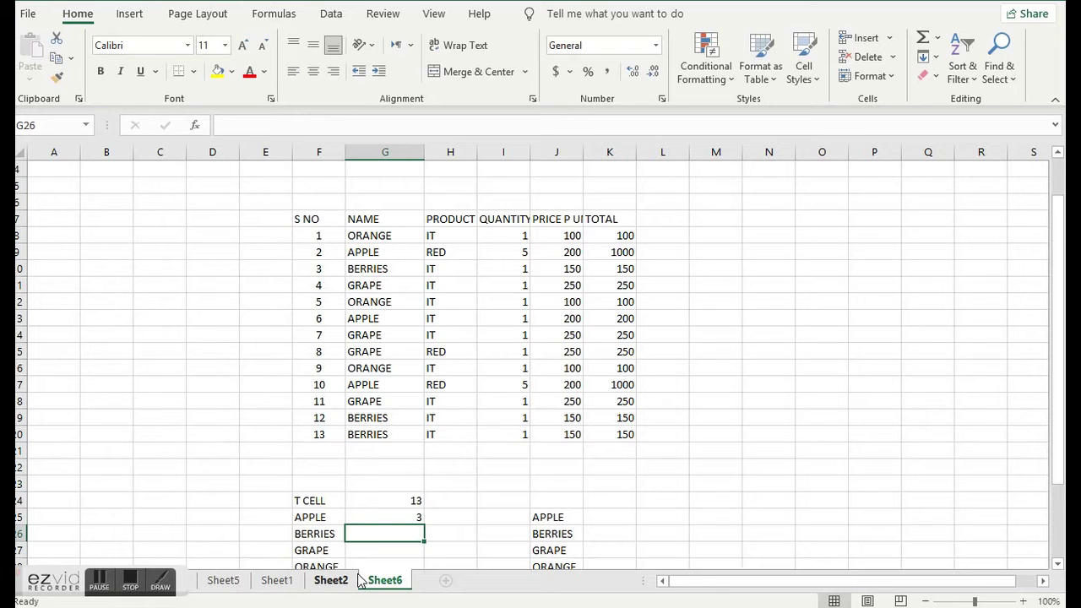
- Fill the COUNTIF formula from G25 down to G28 for BERRIES, GRAPE and ORANGE
left_click(417, 514)
scroll(431, 506, "down", 3)
left_click_drag(423, 373, 423, 429)
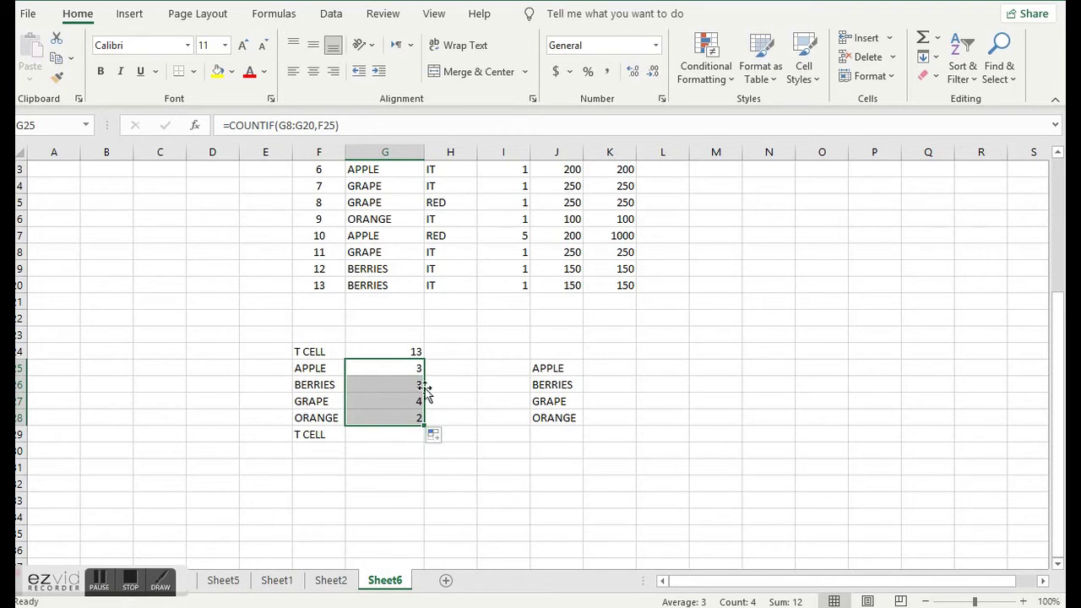
left_click(395, 375)
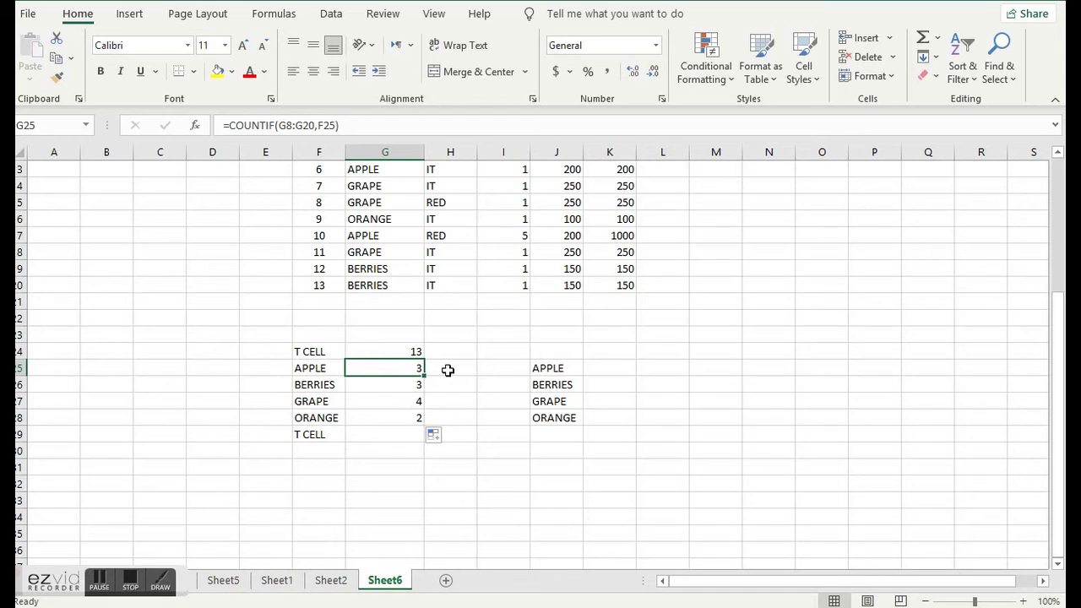
- Copy the four fruit names in F25:F28 to H25:H28
left_click_drag(315, 368, 318, 415)
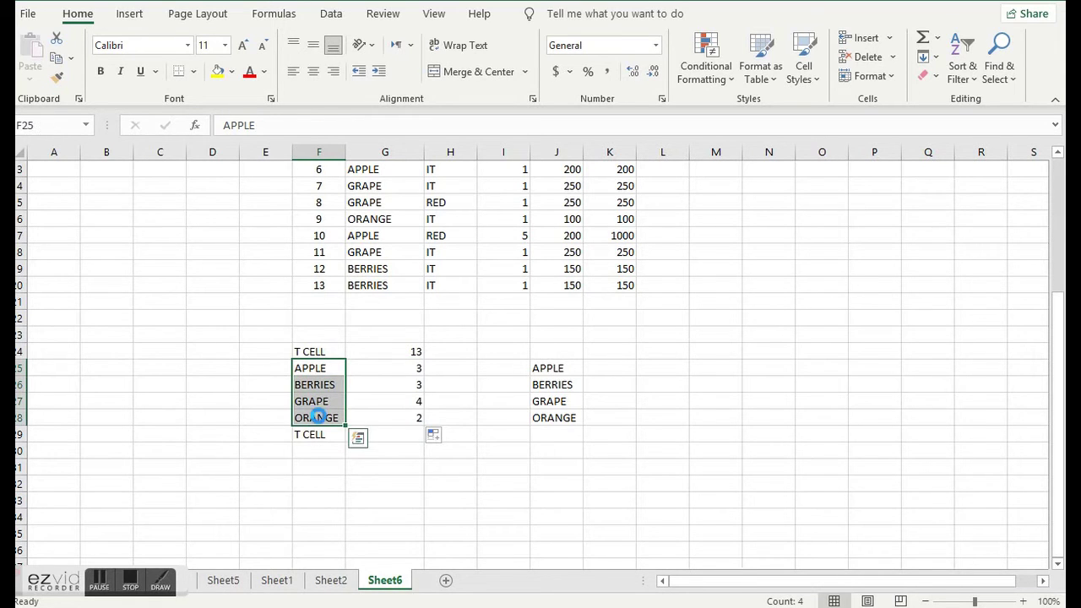
key("ctrl+c")
left_click(461, 370)
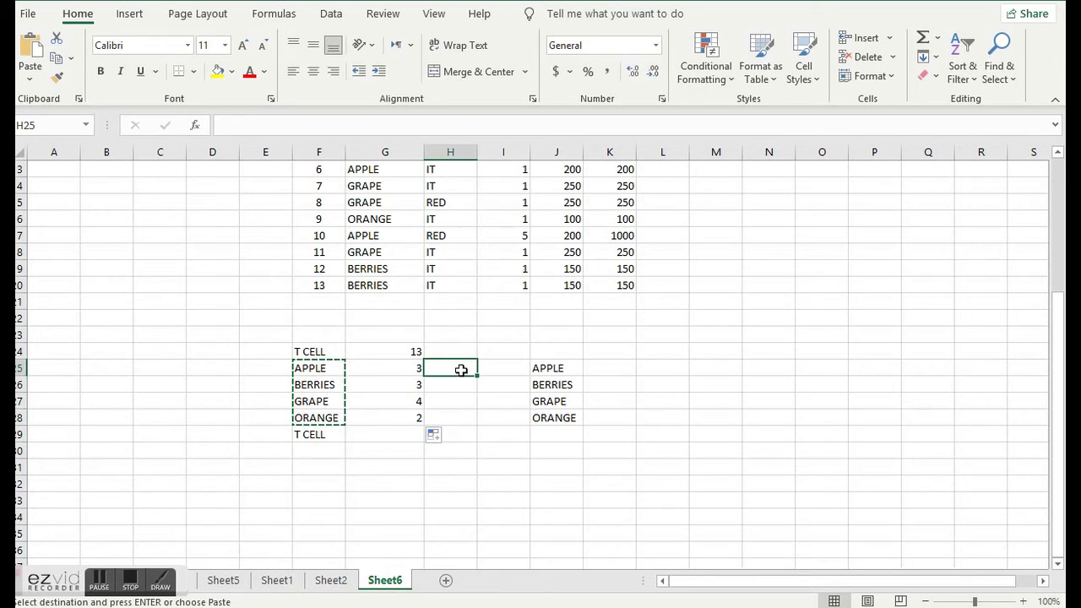
key("ctrl+v")
left_click(549, 366)
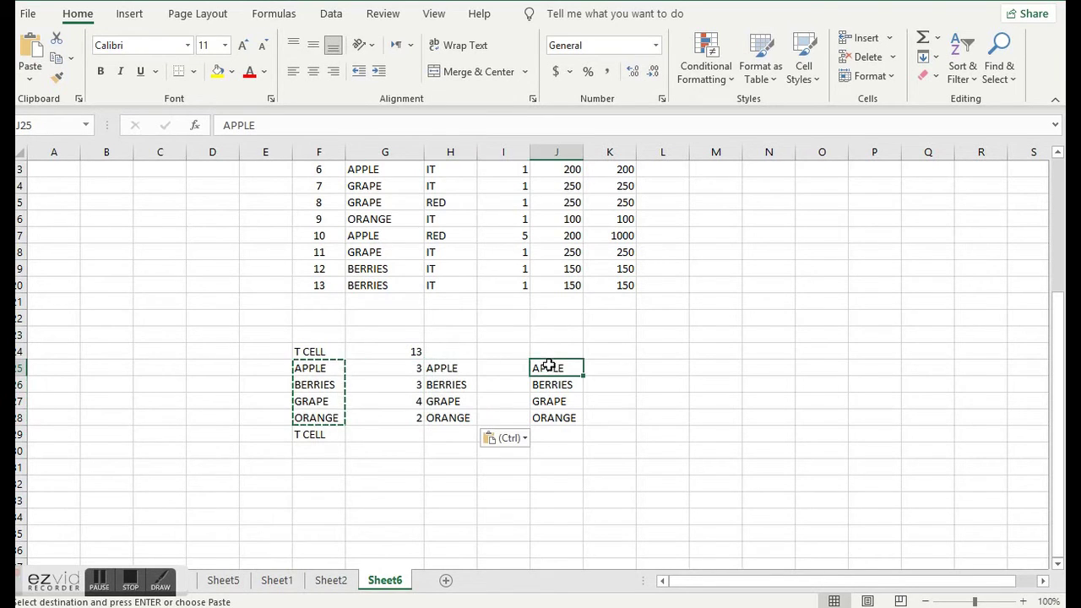
left_click(498, 368)
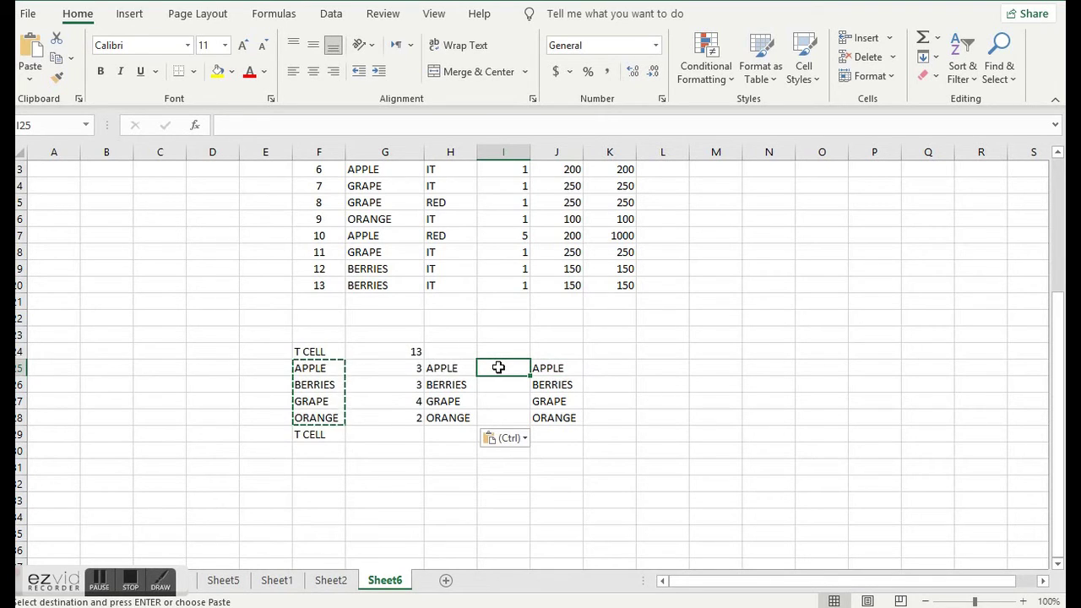
- Enter =COUNTIFS(G8:G20,H25,I8:I20,">=5") in I25 to count the APPLE rows with a quantity of at least 5
key("Escape")
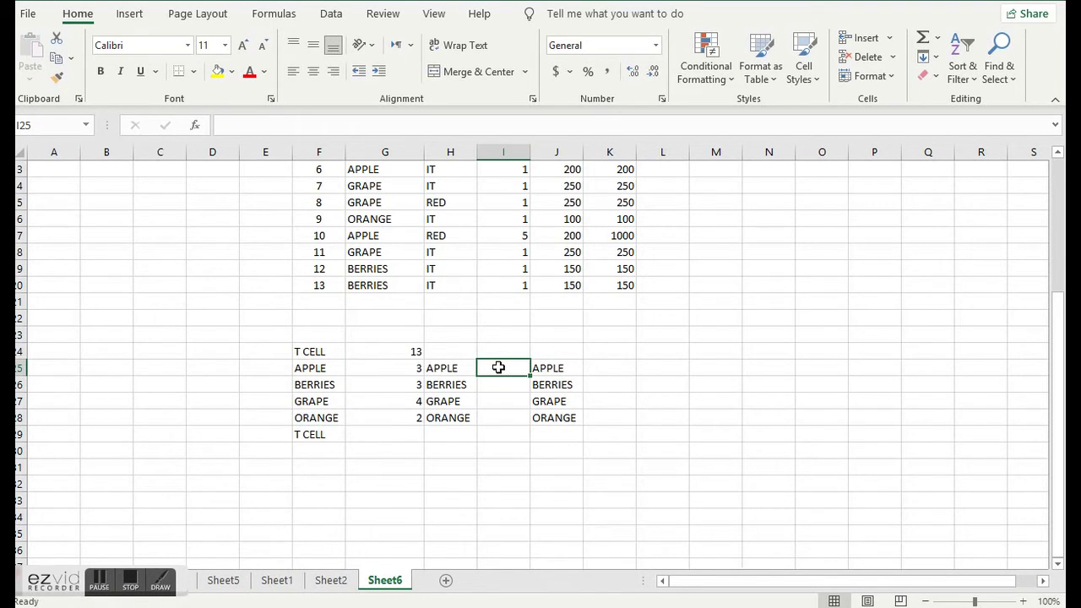
type("=COUN")
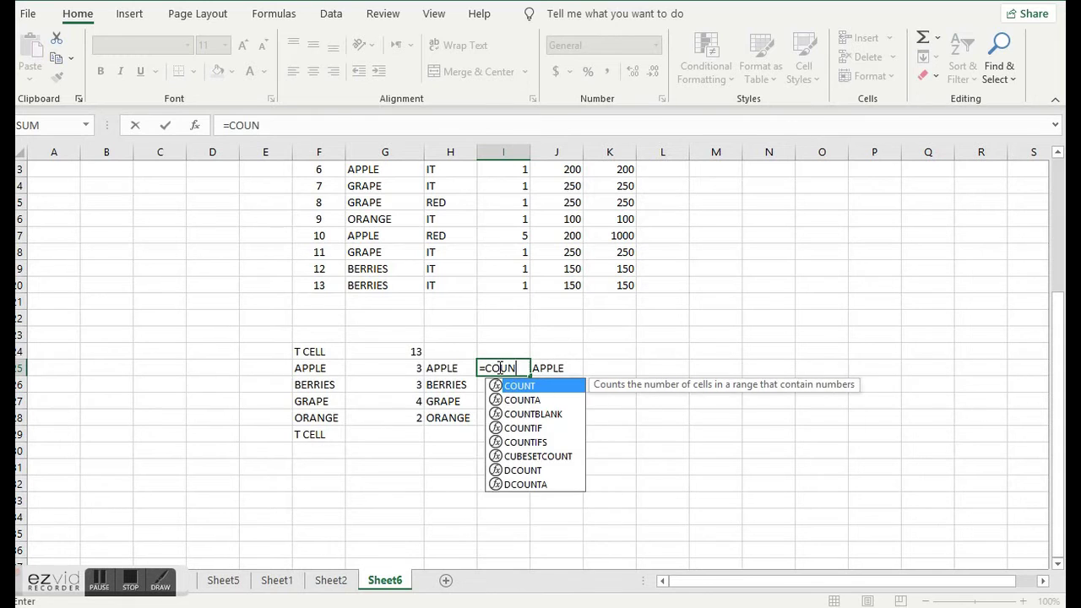
type("TIFS")
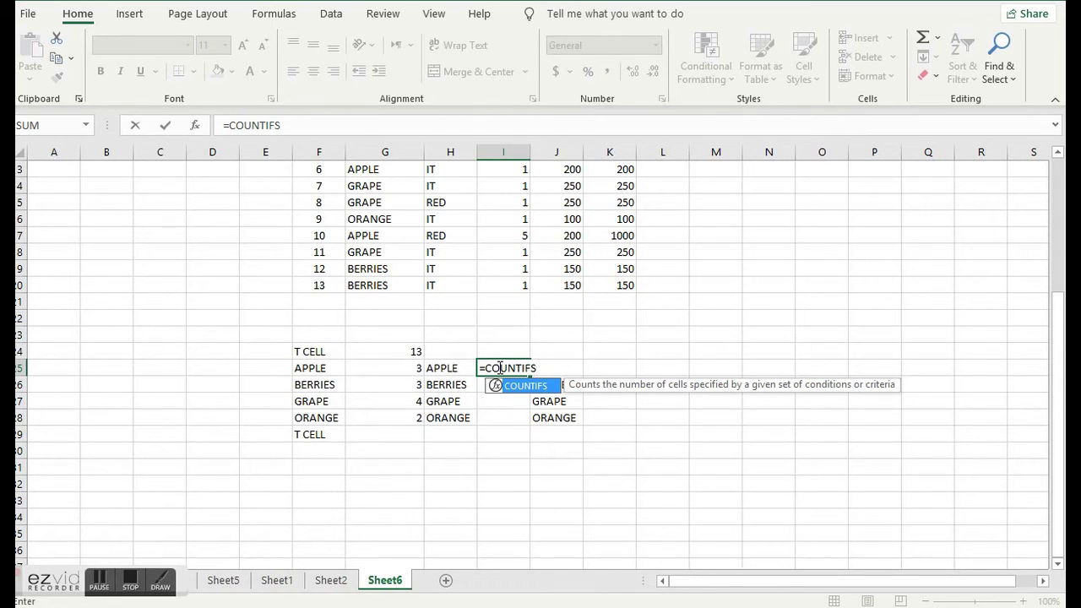
type("(")
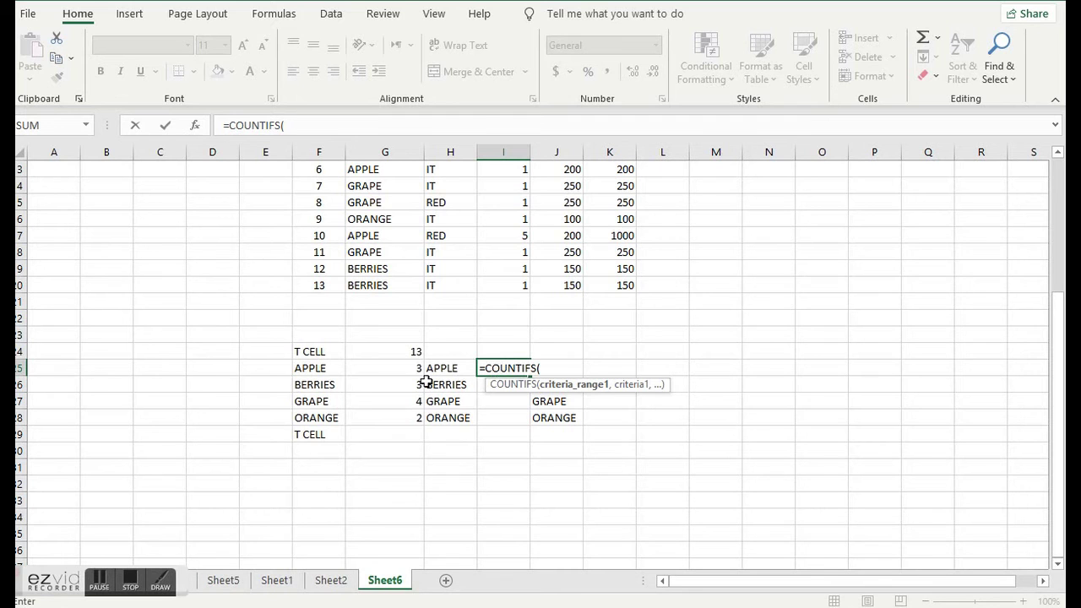
scroll(424, 384, "up", 1)
scroll(425, 383, "up", 1)
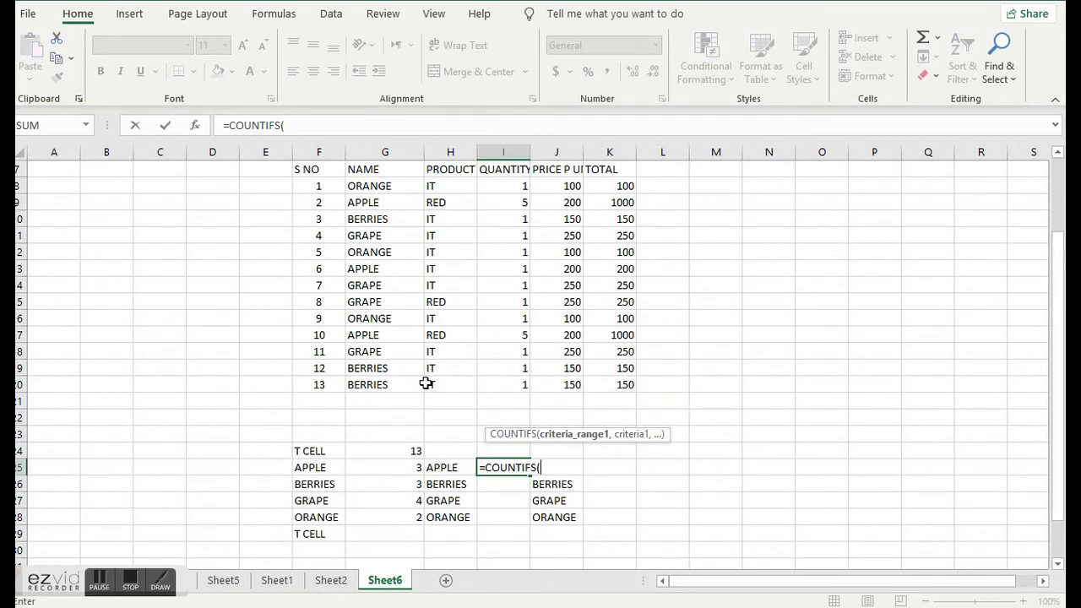
left_click_drag(368, 188, 372, 378)
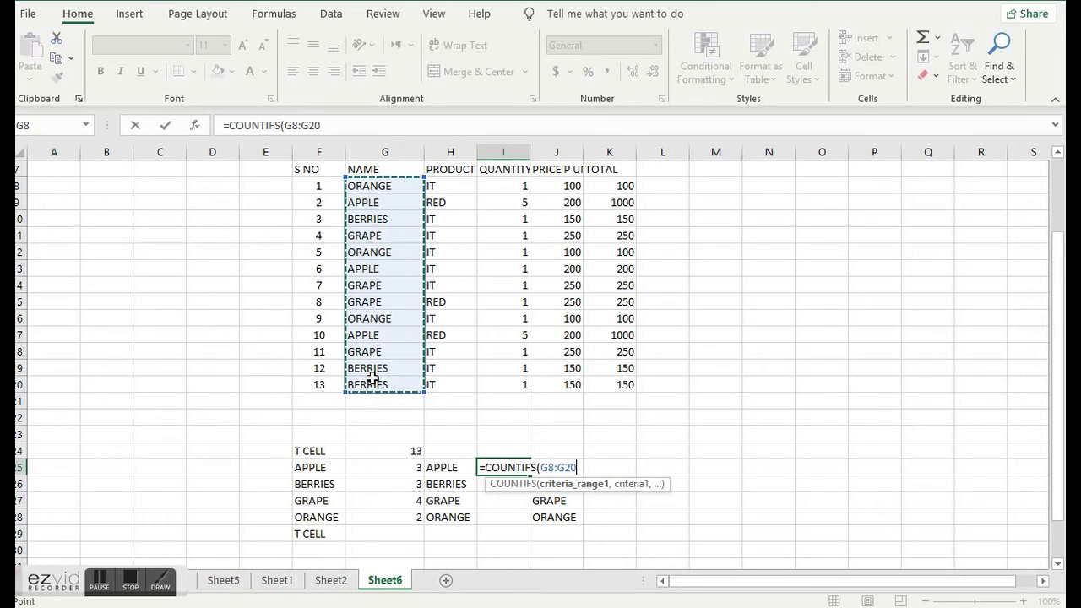
type(",")
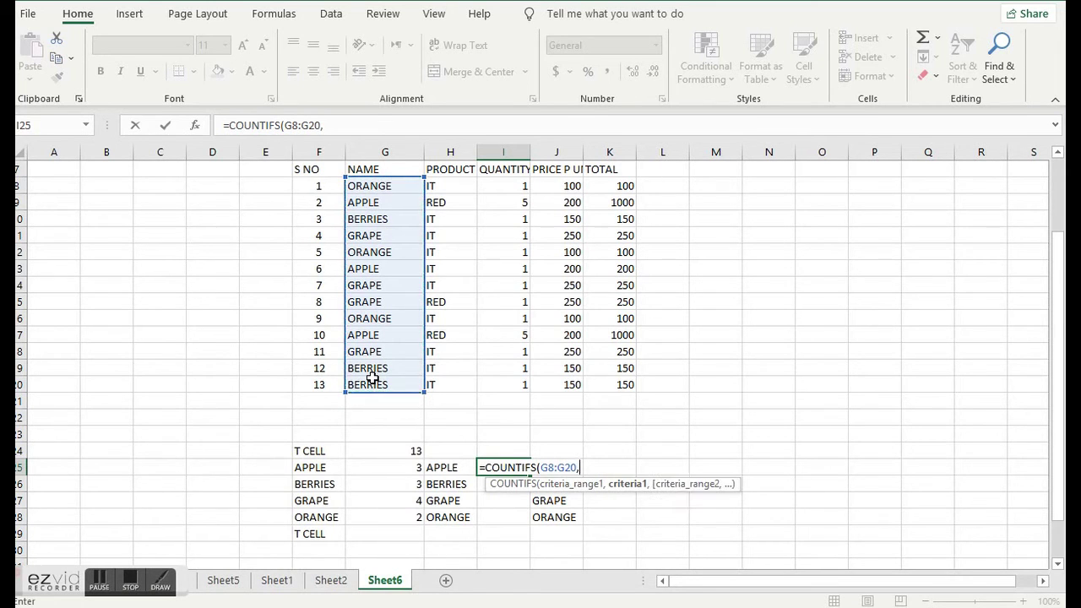
left_click(442, 467)
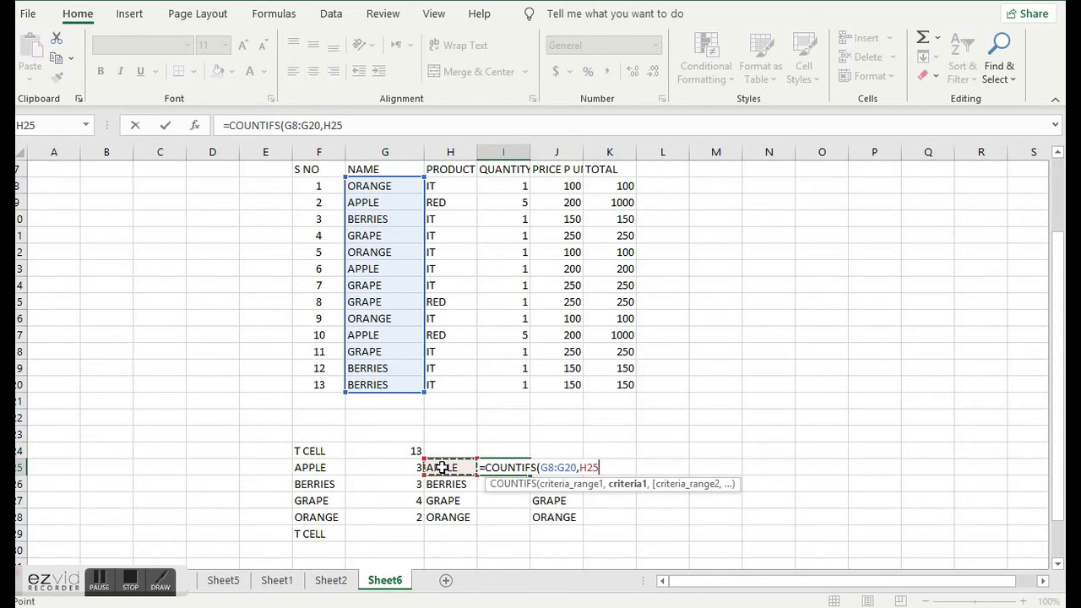
type(",")
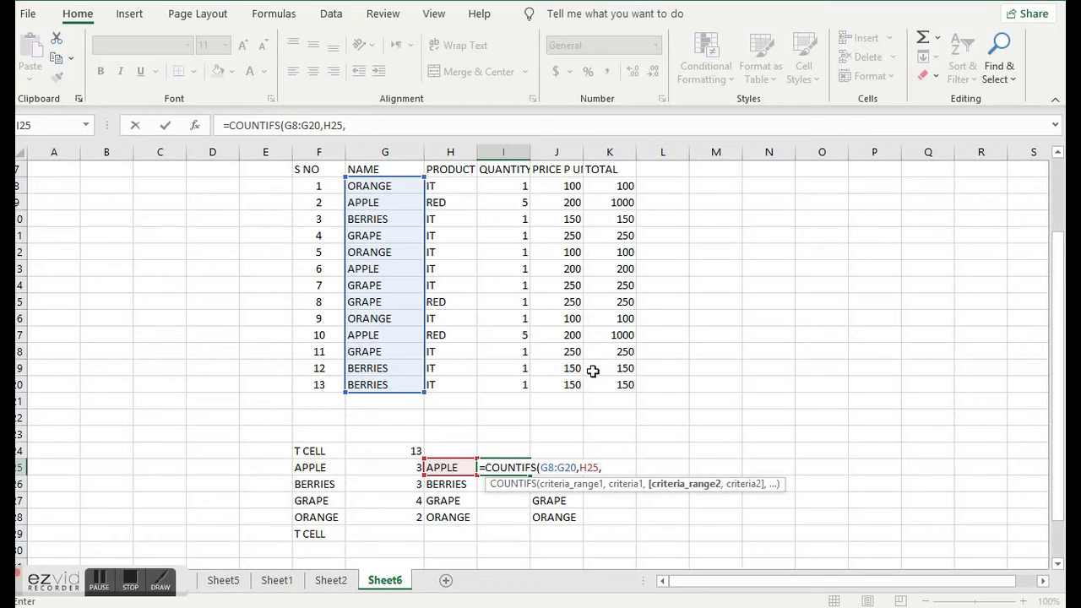
left_click_drag(517, 180, 530, 389)
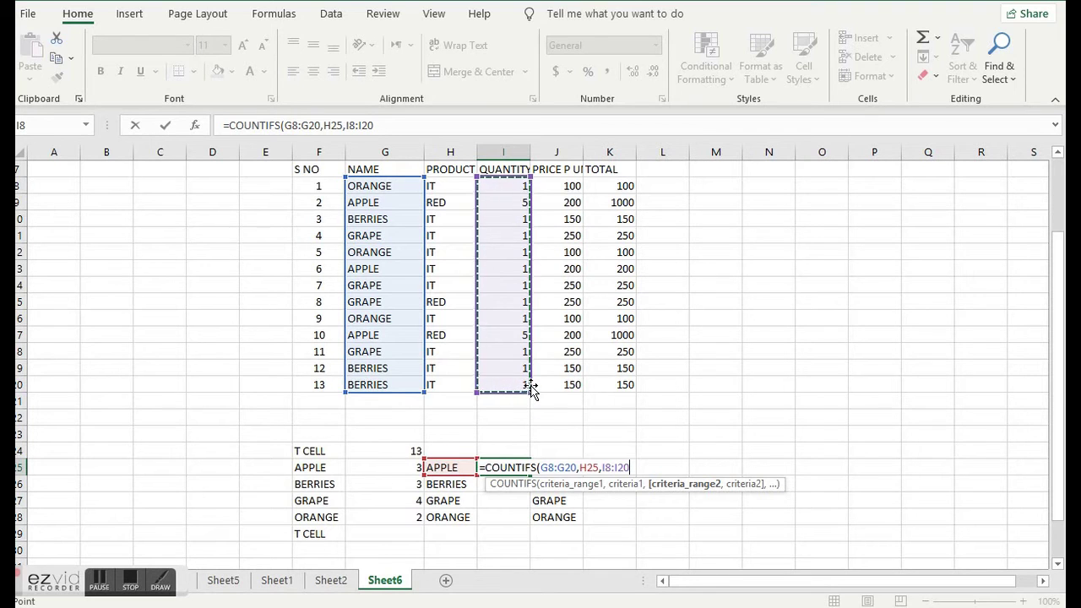
type(",")
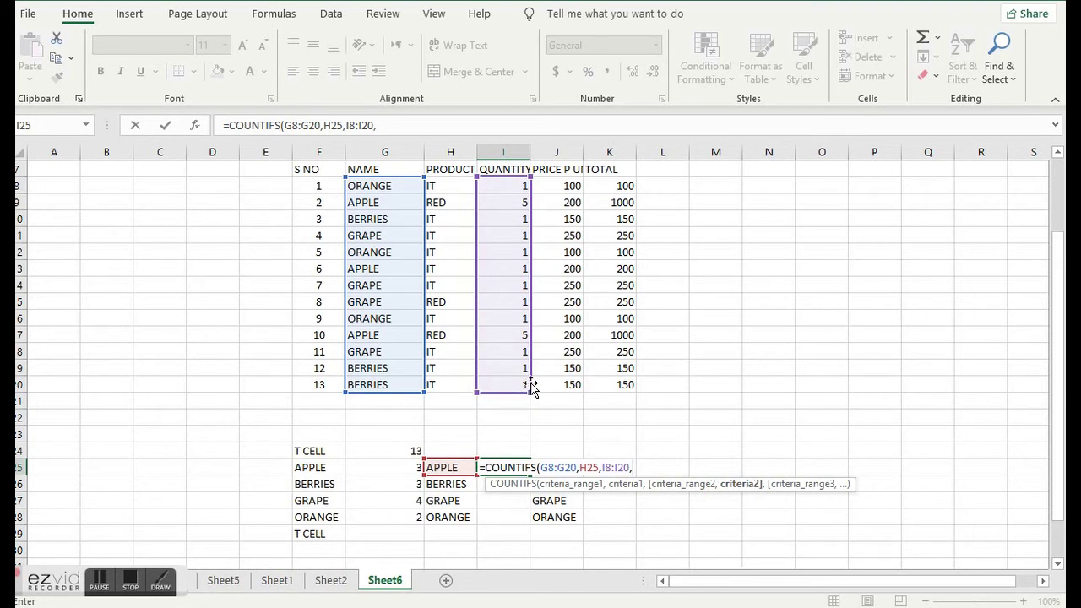
type("\">=5\")")
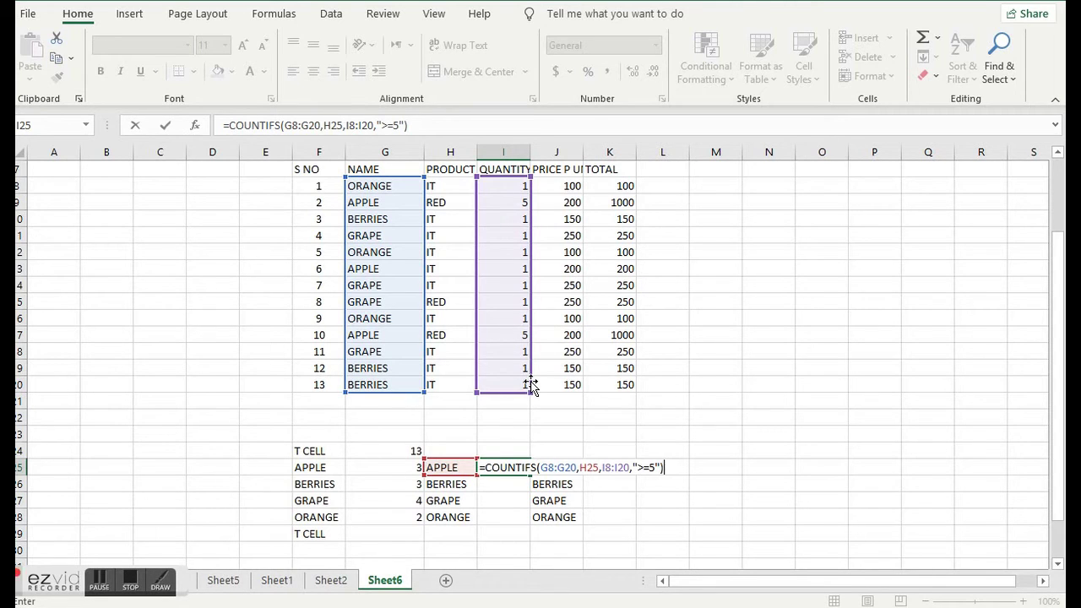
key("Return")
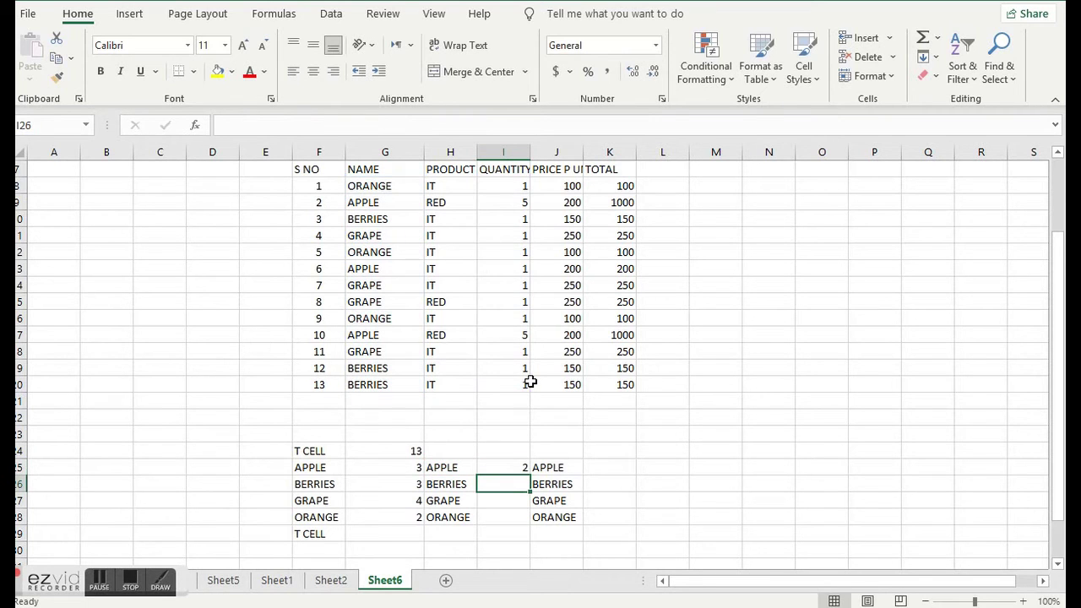
- Fill the COUNTIFS formula from I25 down to I28 for BERRIES, GRAPE and ORANGE, and check the copied formula in I26
key("Up")
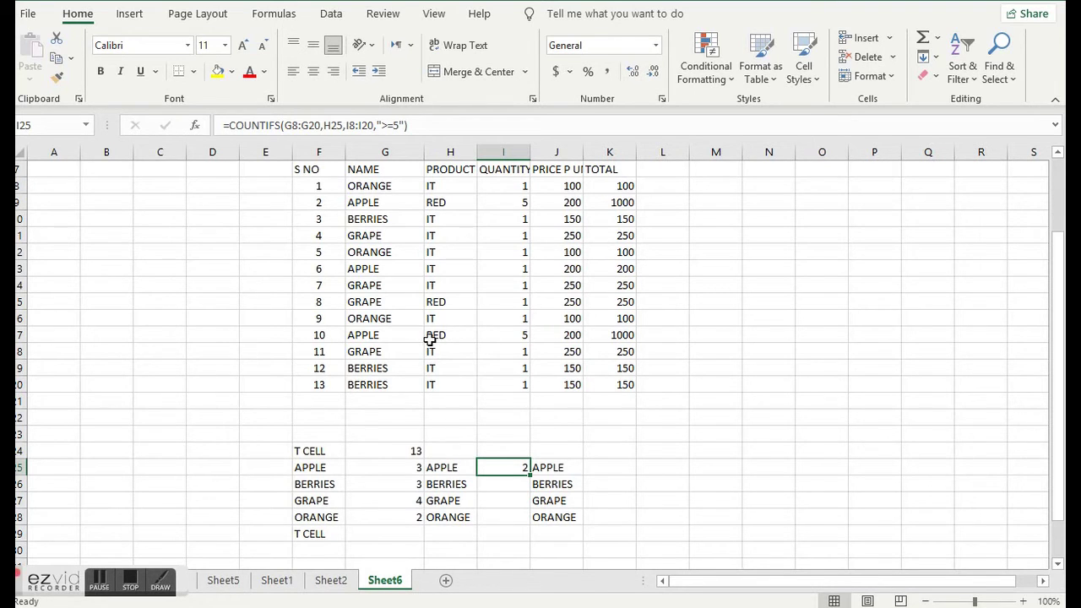
left_click_drag(529, 475, 528, 521)
left_click(519, 484)
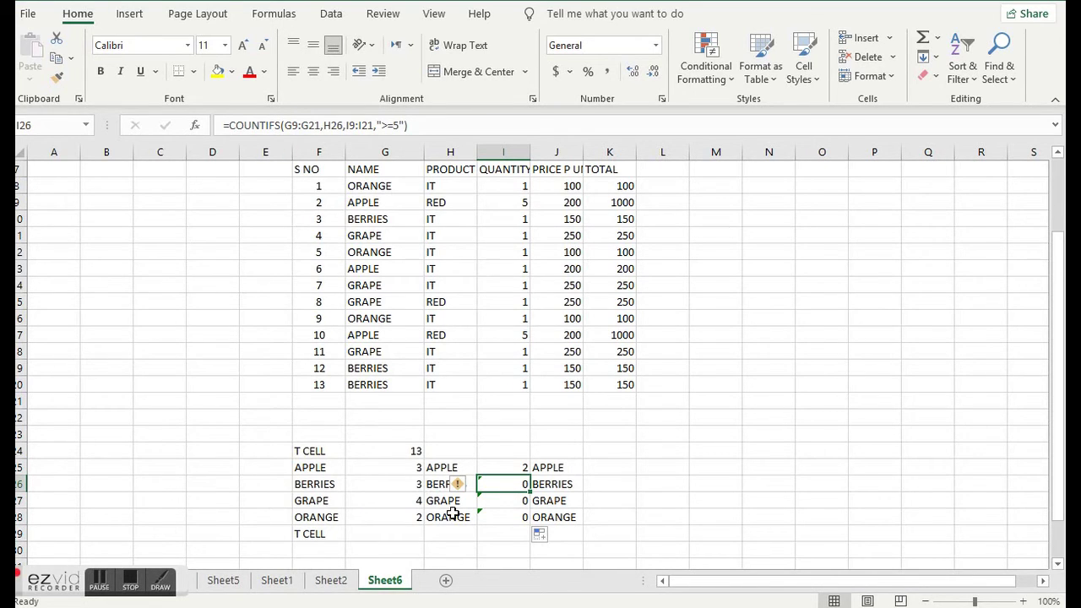
- Set the quantities of the last two BERRIES rows to 6 in I19 and 8 in I20
left_click(518, 370)
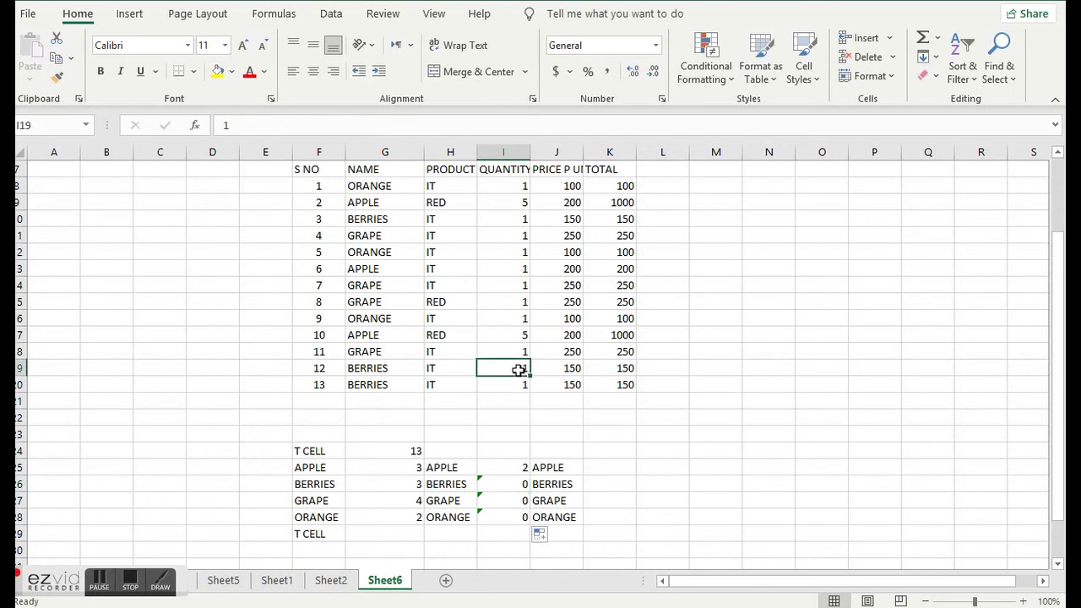
type("6")
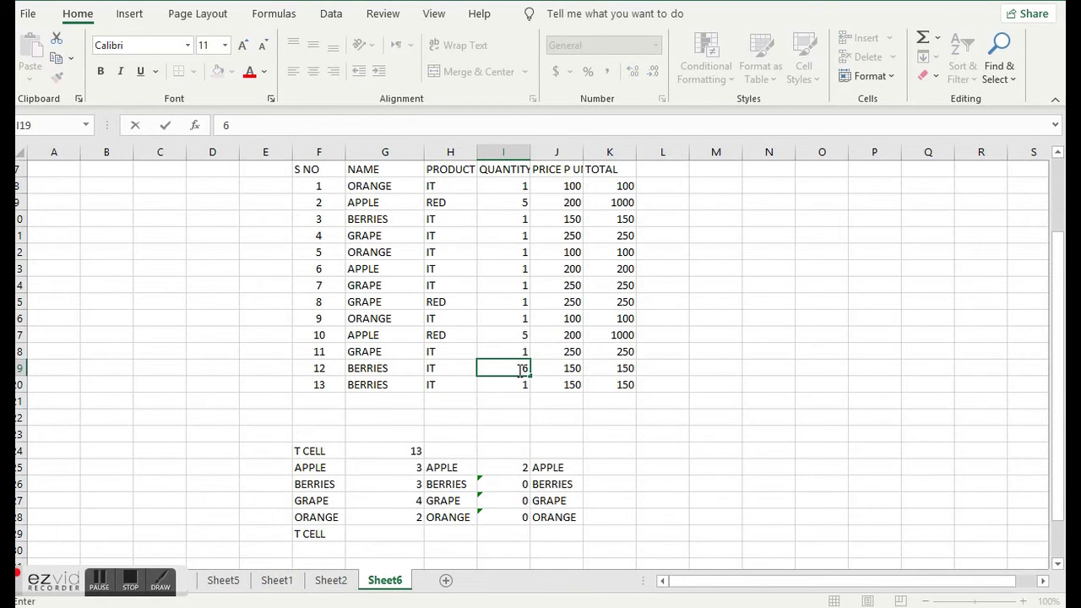
key("Return")
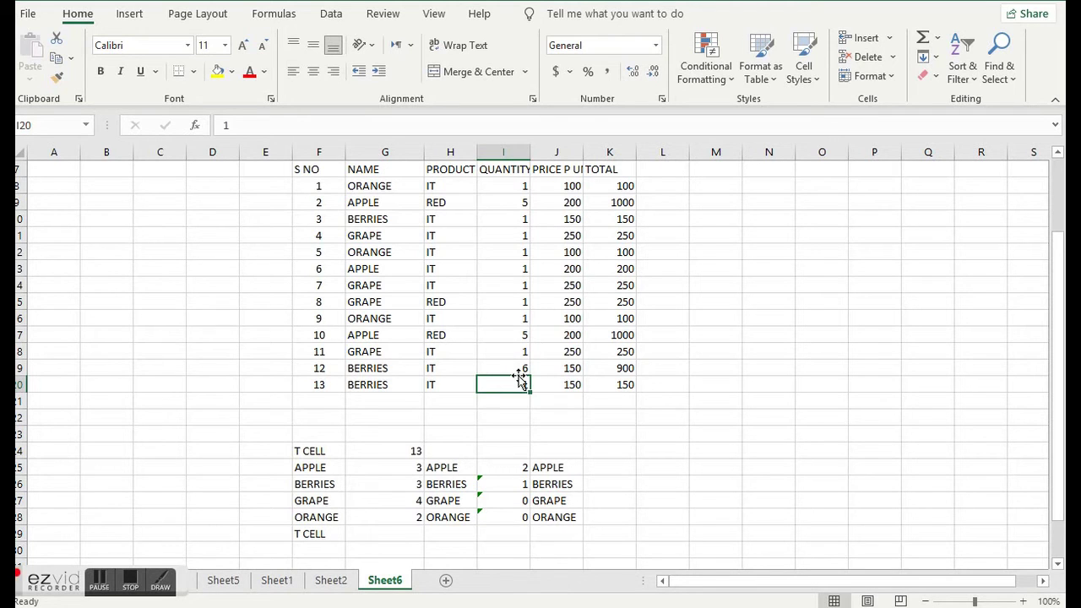
type("8")
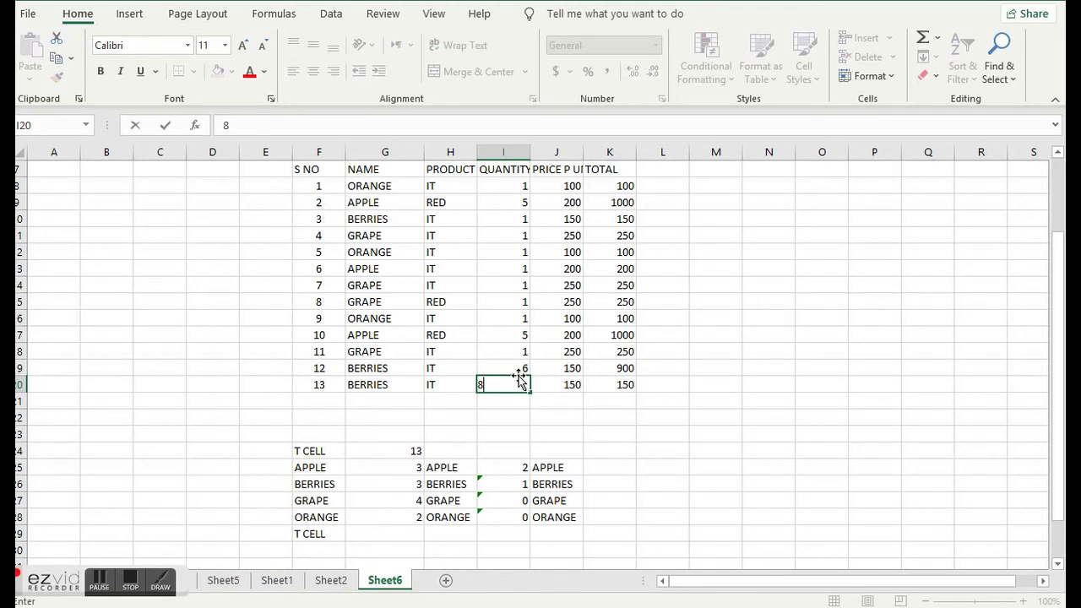
key("Return")
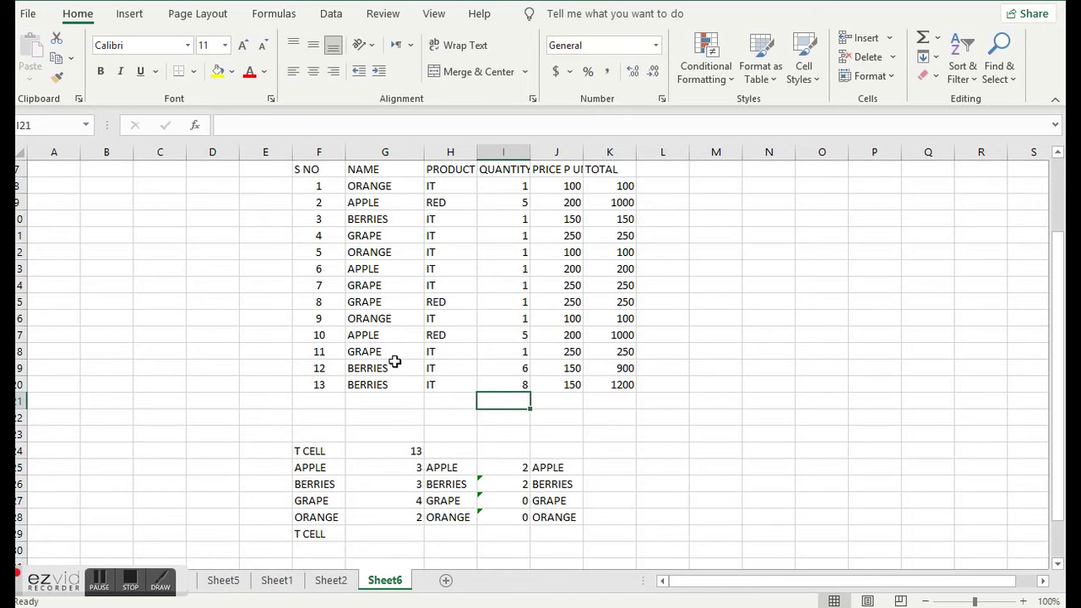
- Set the quantity of GRAPE in I18 to 8 and of ORANGE in I12 to 5
left_click(518, 352)
type("8")
key("Return")
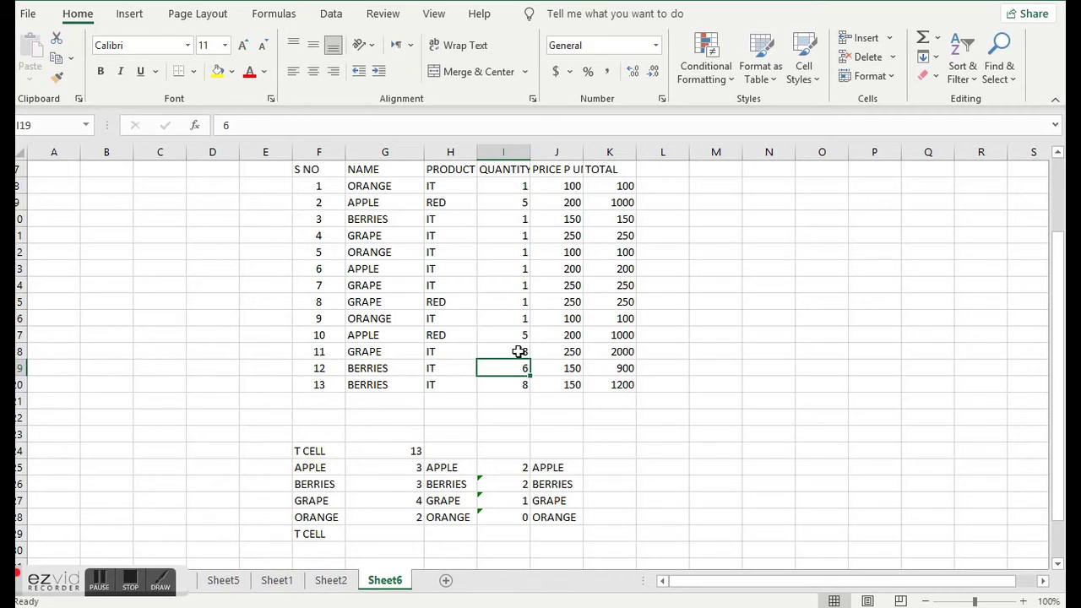
left_click(522, 251)
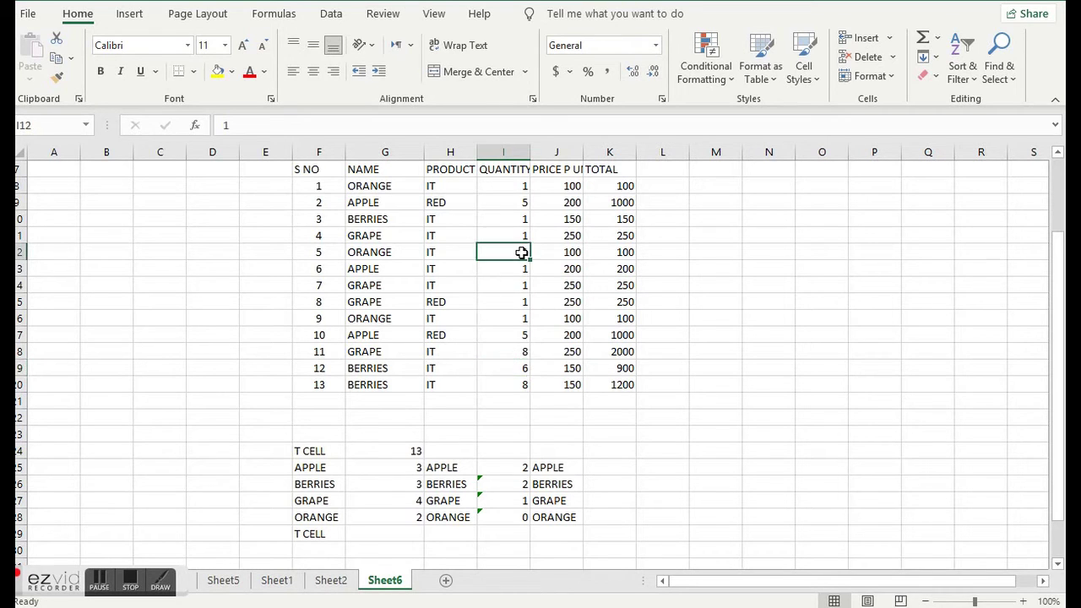
type("5")
key("Return")
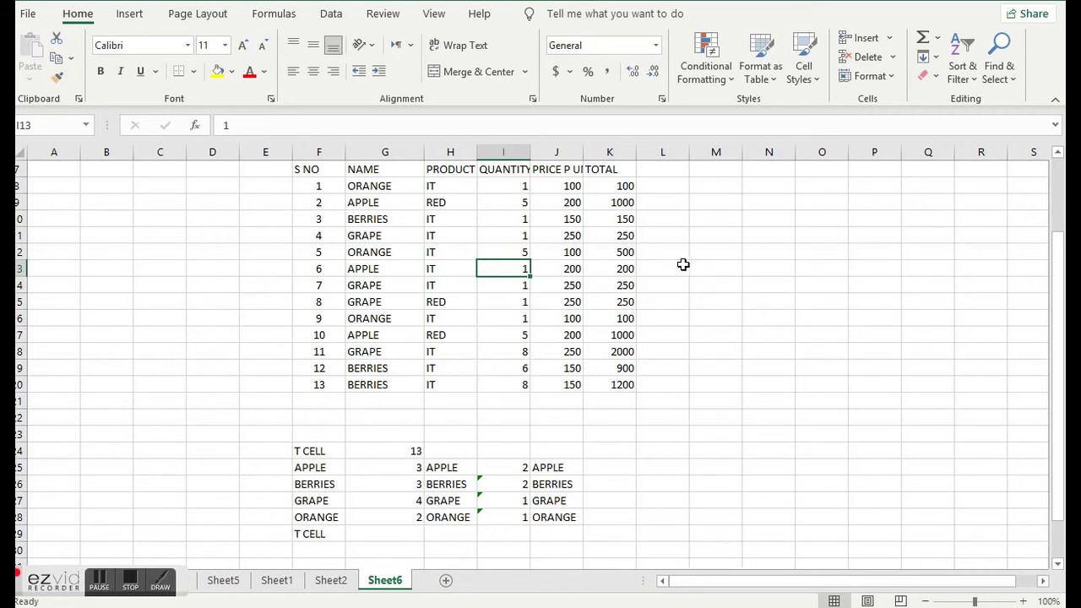
left_click_drag(555, 466, 552, 515)
left_click_drag(431, 467, 434, 513)
key("ctrl+c")
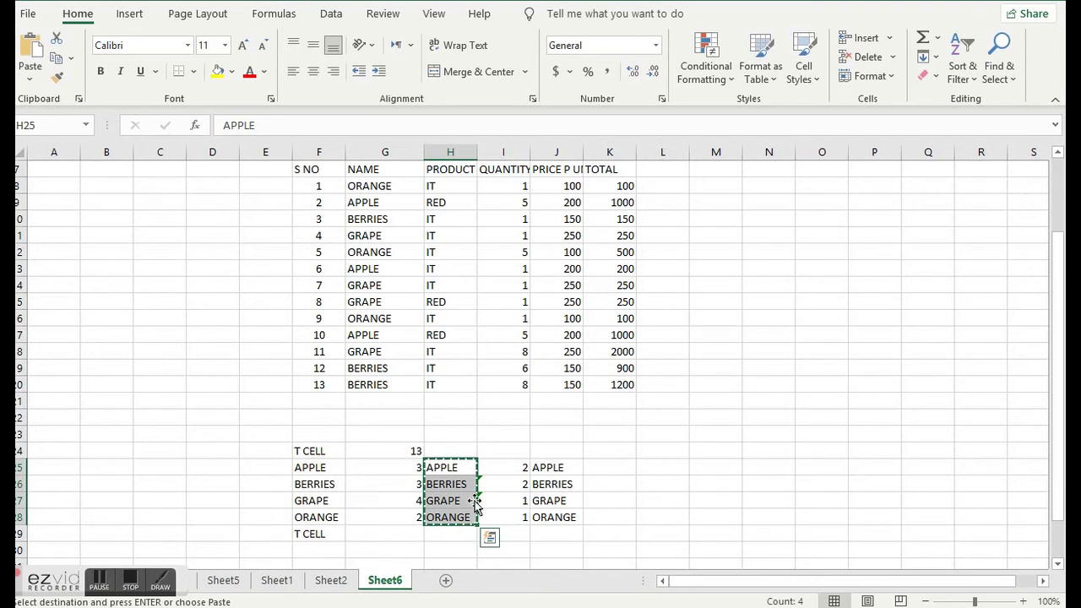
left_click(617, 466)
key("Escape")
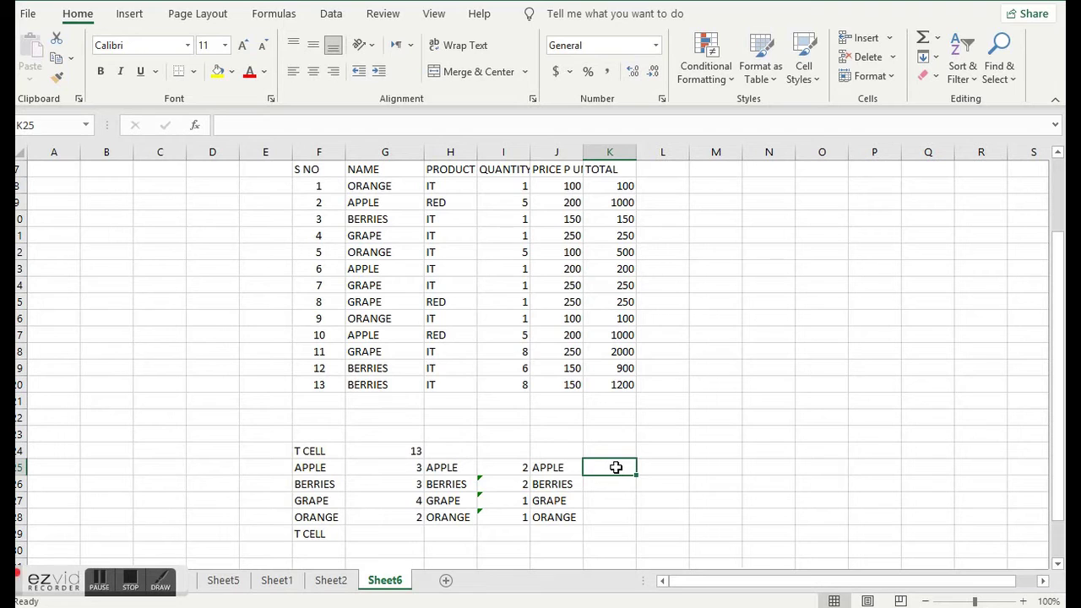
type("=")
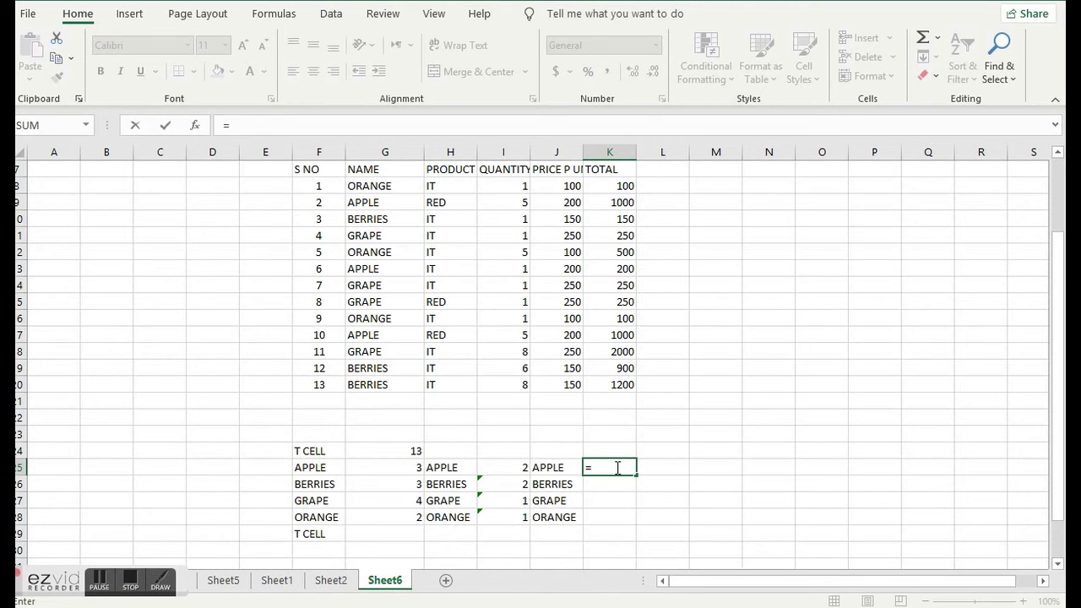
key("BackSpace")
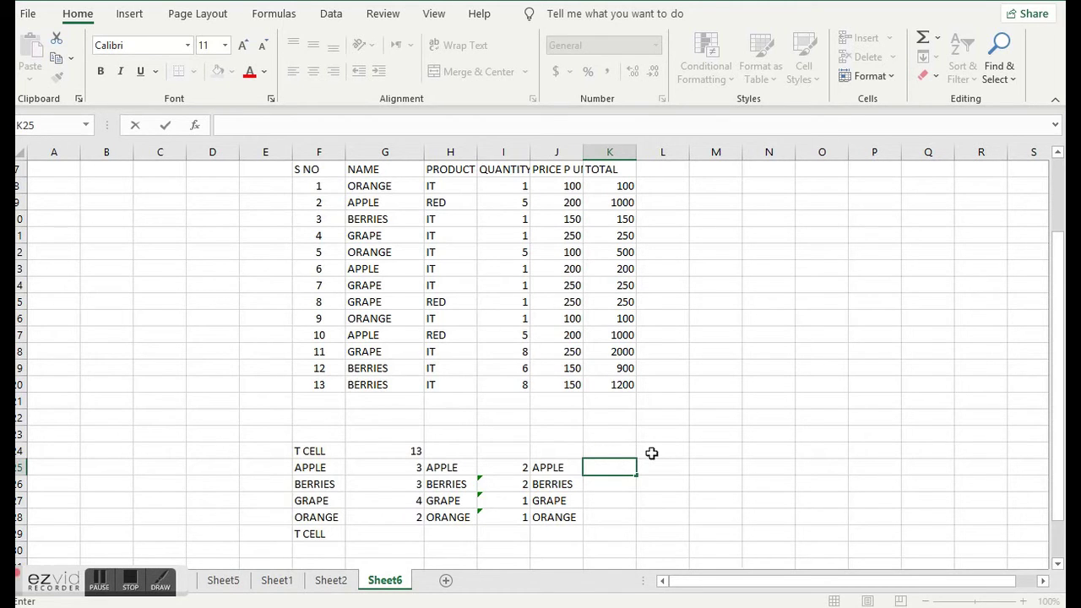
- Total the unit prices in J21 with =SUM(J8:J20)
left_click(563, 401)
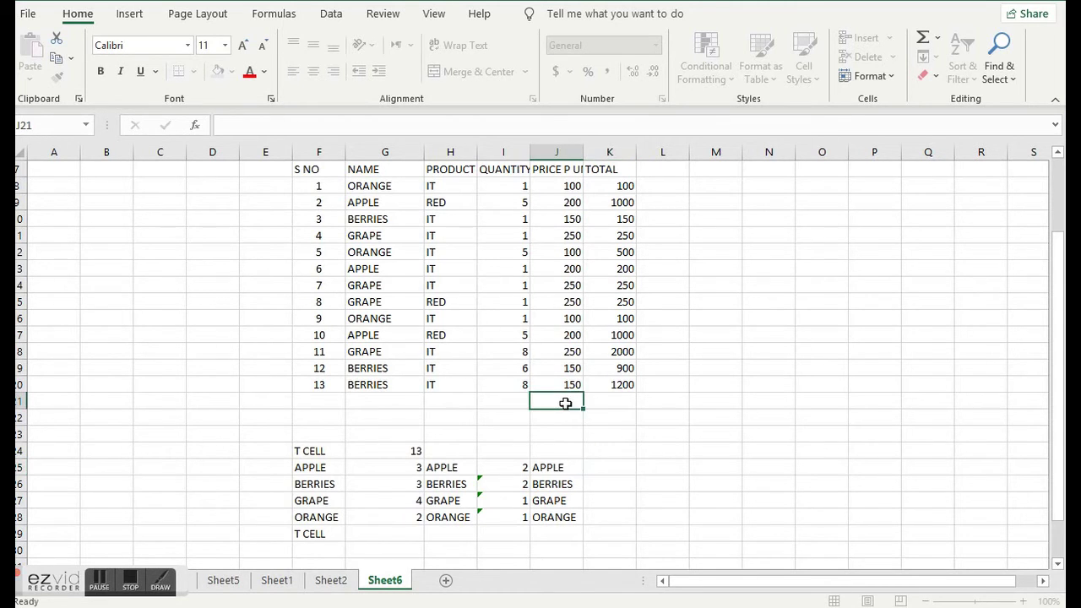
left_click(934, 37)
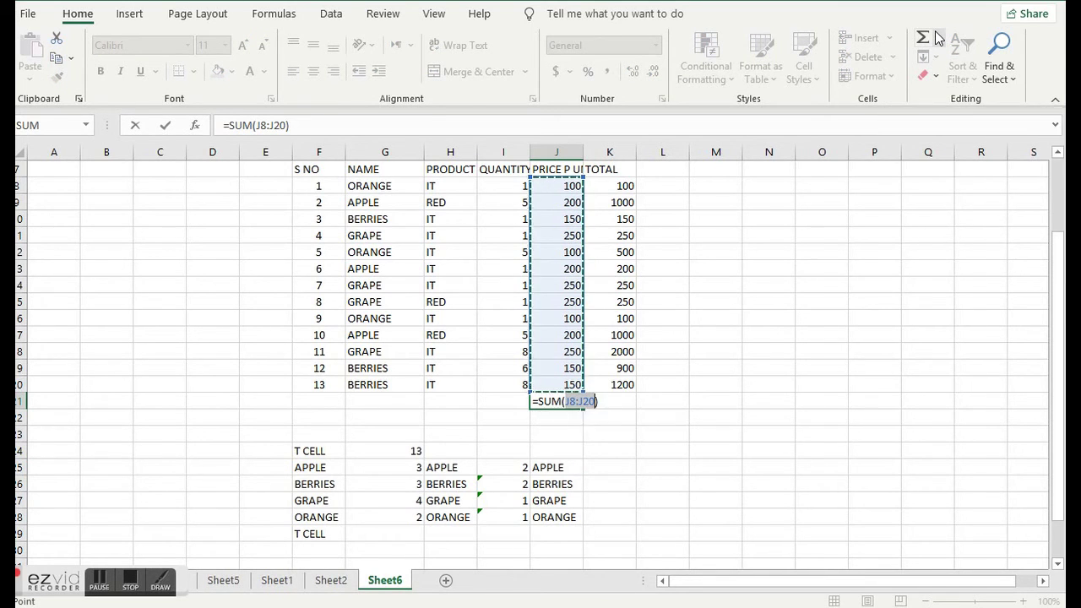
key("Return")
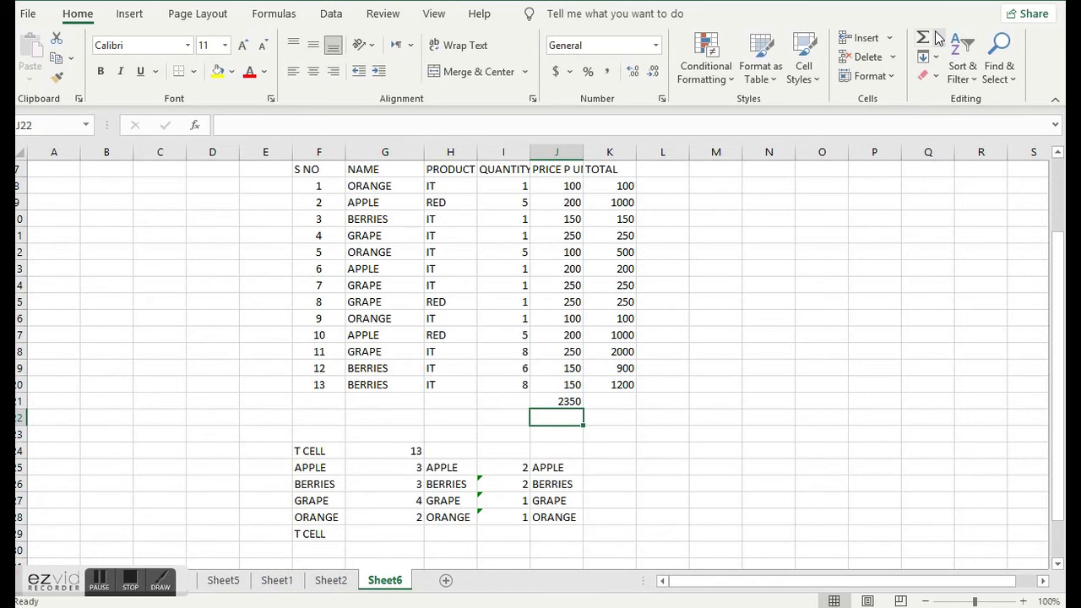
- Sum the APPLE quantities in K25 with =SUMIF(G8:G20,J25,I8:I20) and check the result against the APPLE rows
left_click(613, 472)
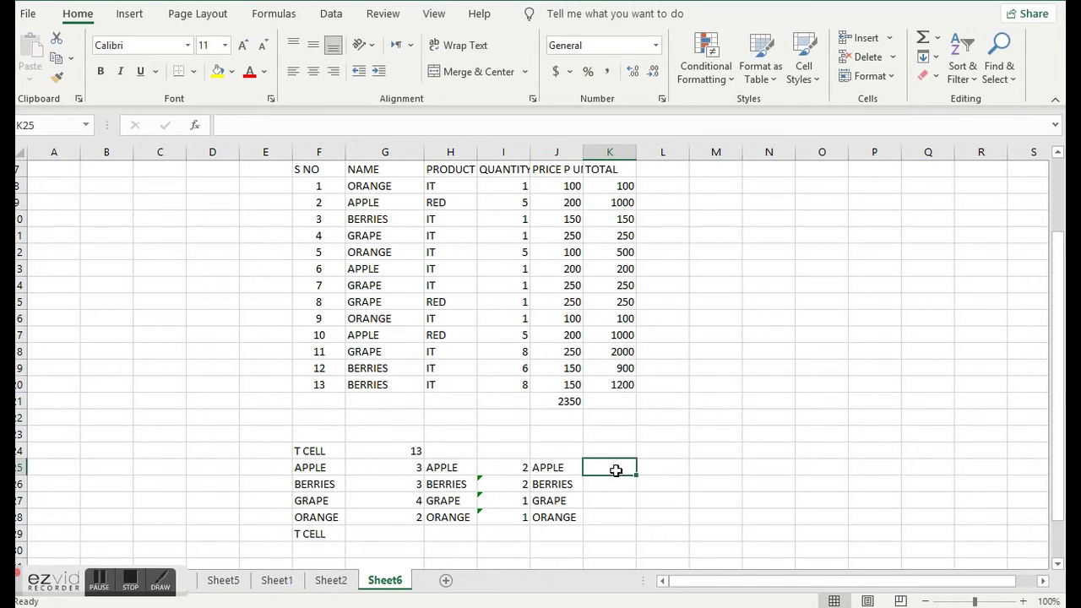
type("=SUM")
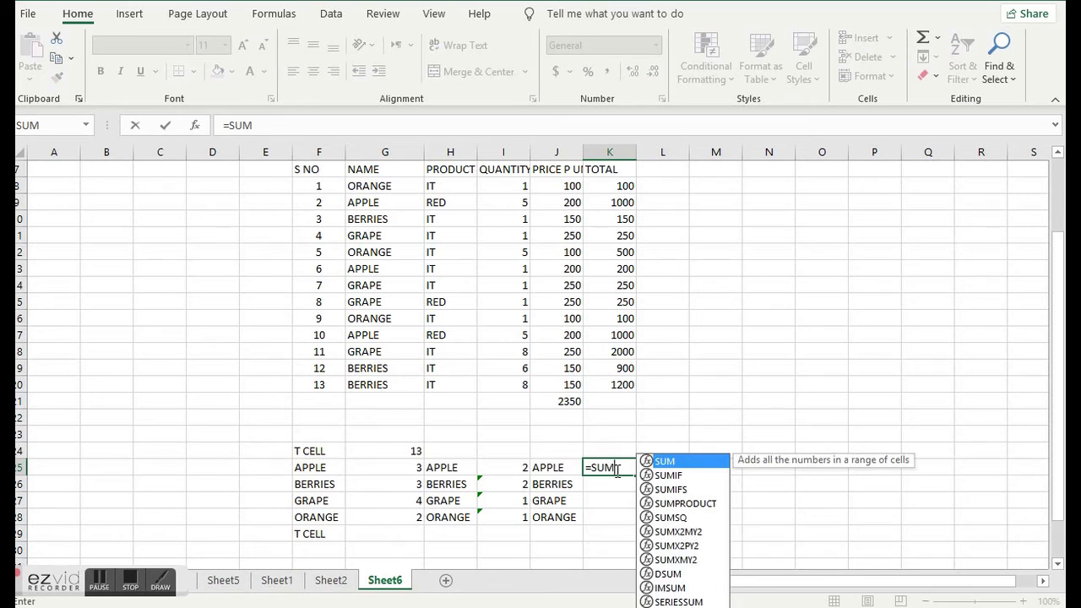
type("IF(")
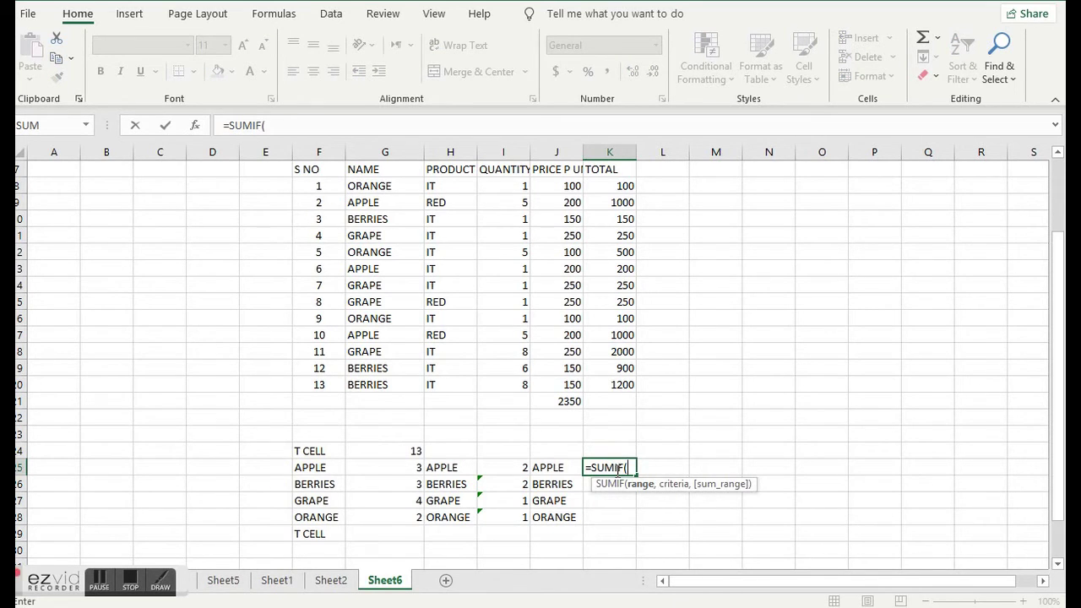
left_click_drag(374, 185, 369, 392)
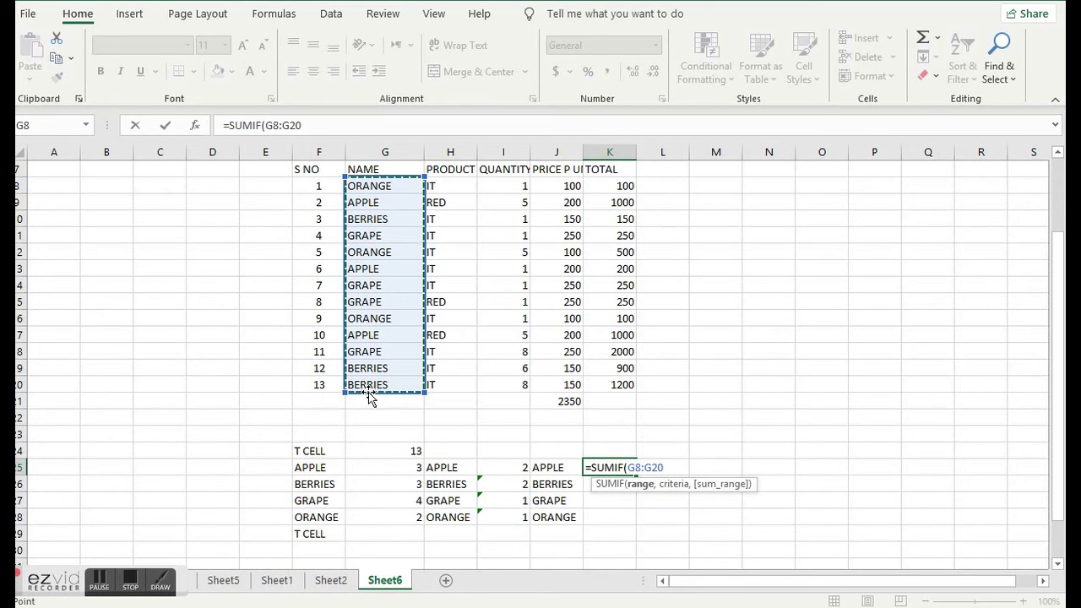
type(",")
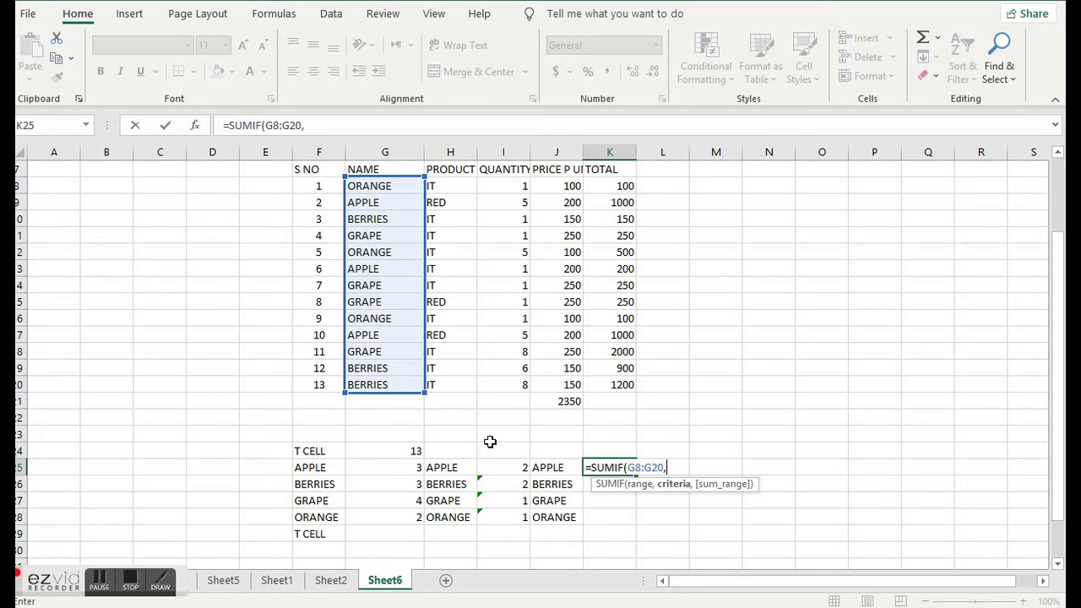
left_click(554, 466)
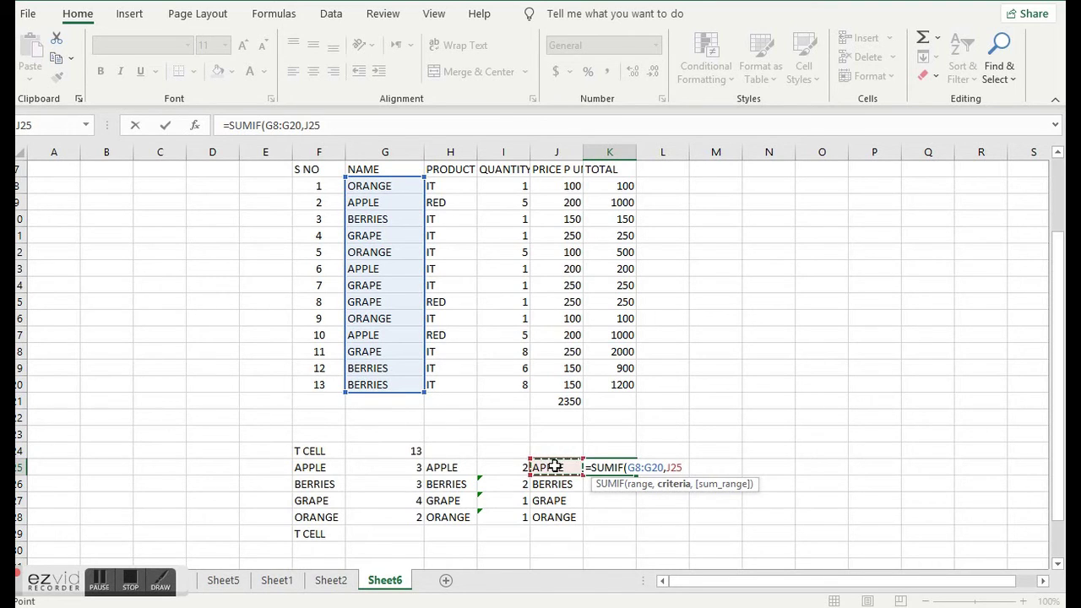
type(",")
left_click_drag(514, 185, 526, 385)
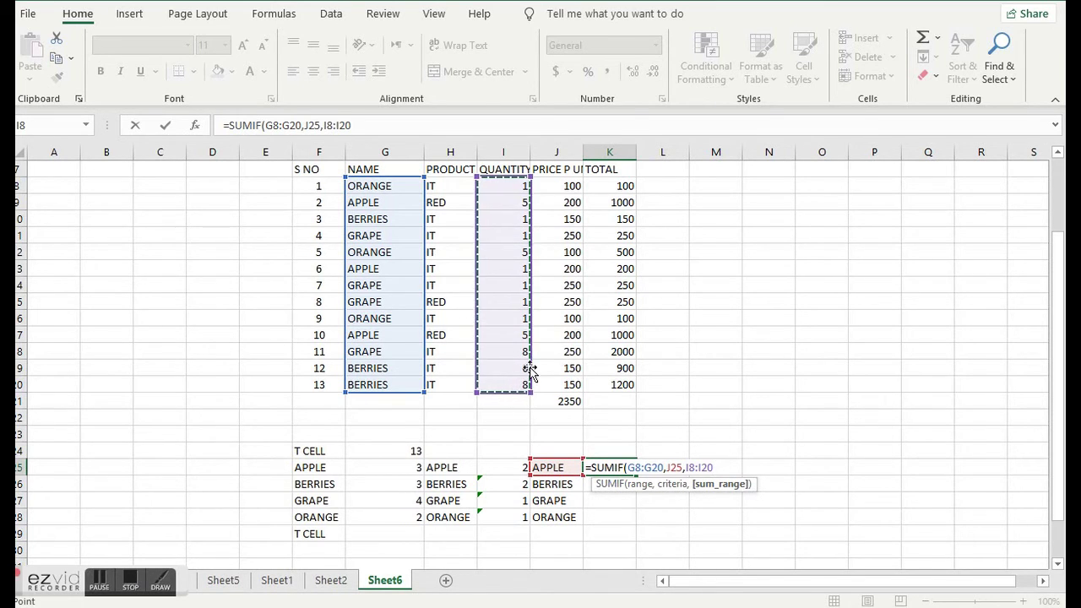
type(")")
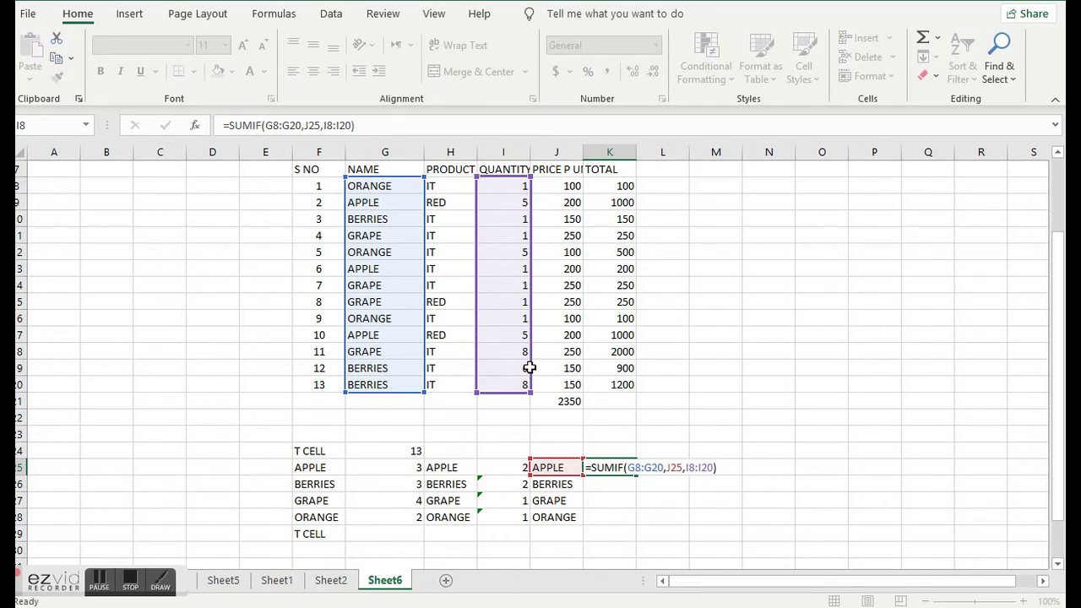
key("Return")
key("Up")
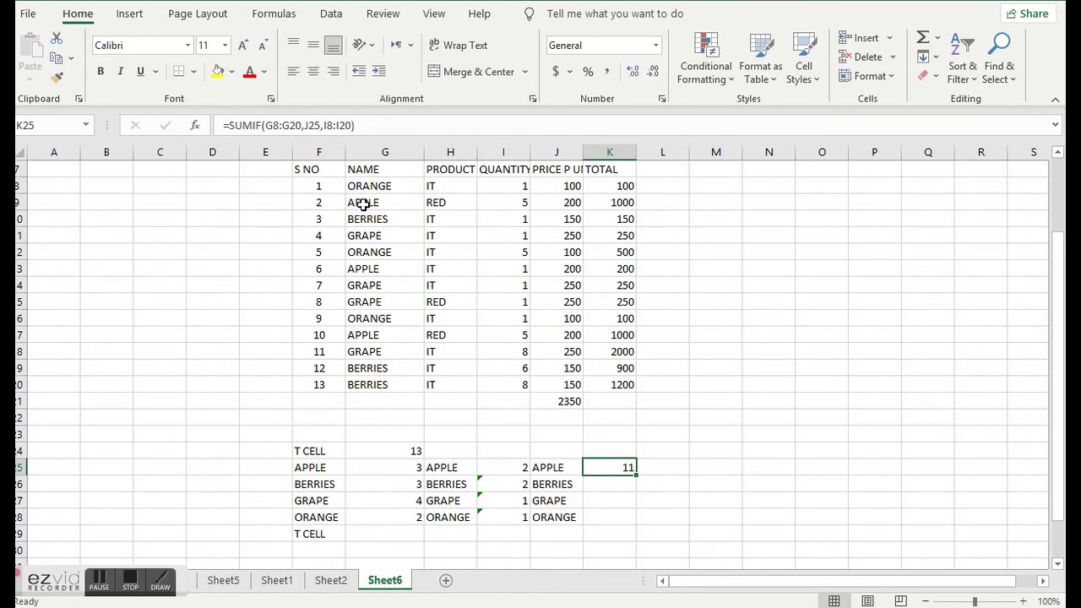
left_click(525, 267)
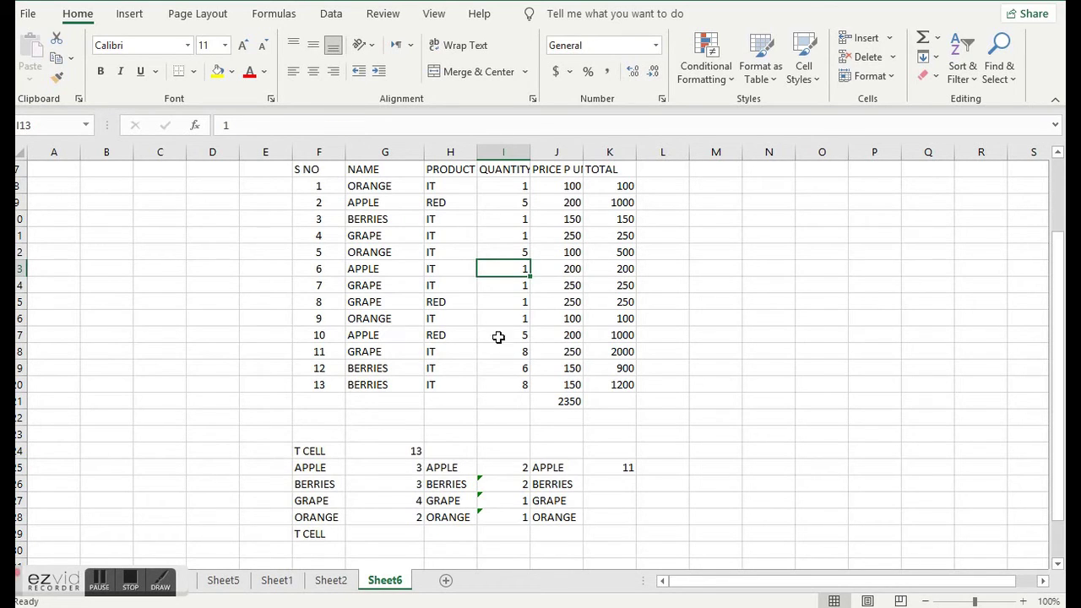
- Fill the SUMIF formula from K25 down to K28 and check the copied formulas in K26 and K28
left_click(627, 469)
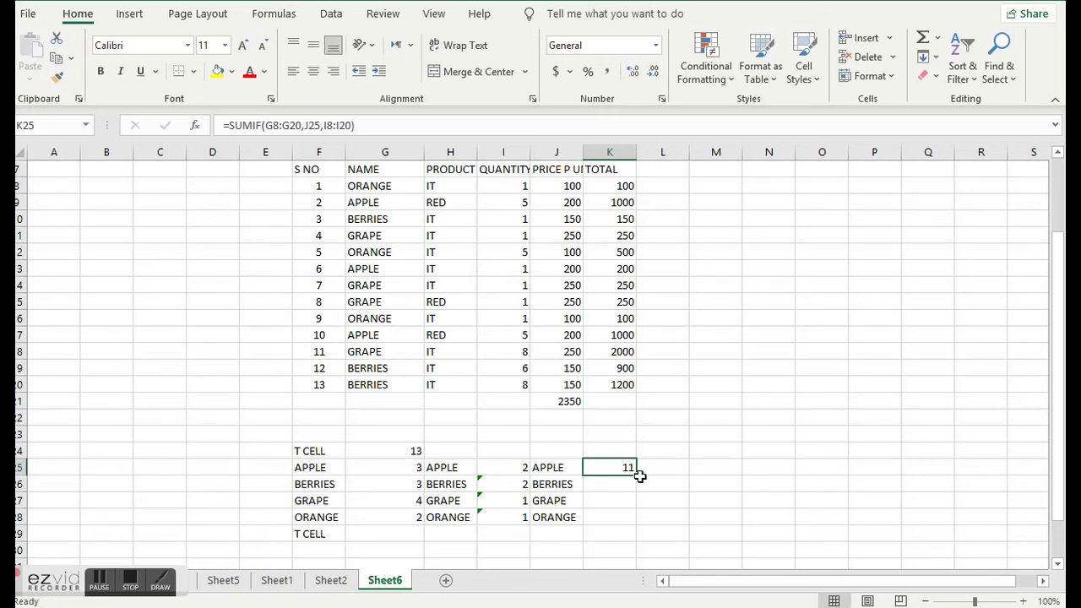
left_click_drag(636, 474, 638, 527)
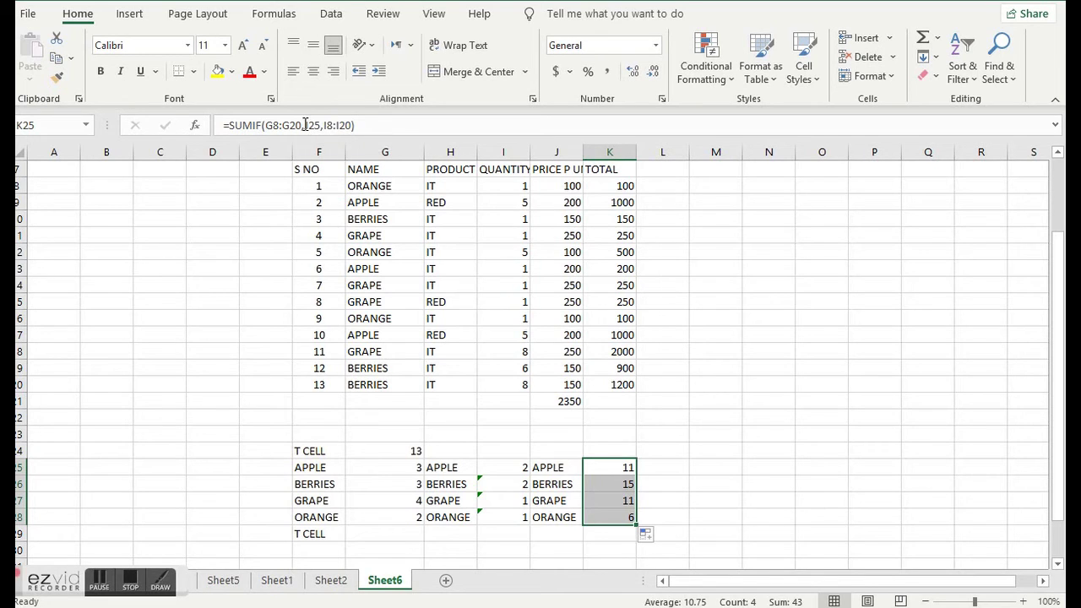
left_click(613, 485)
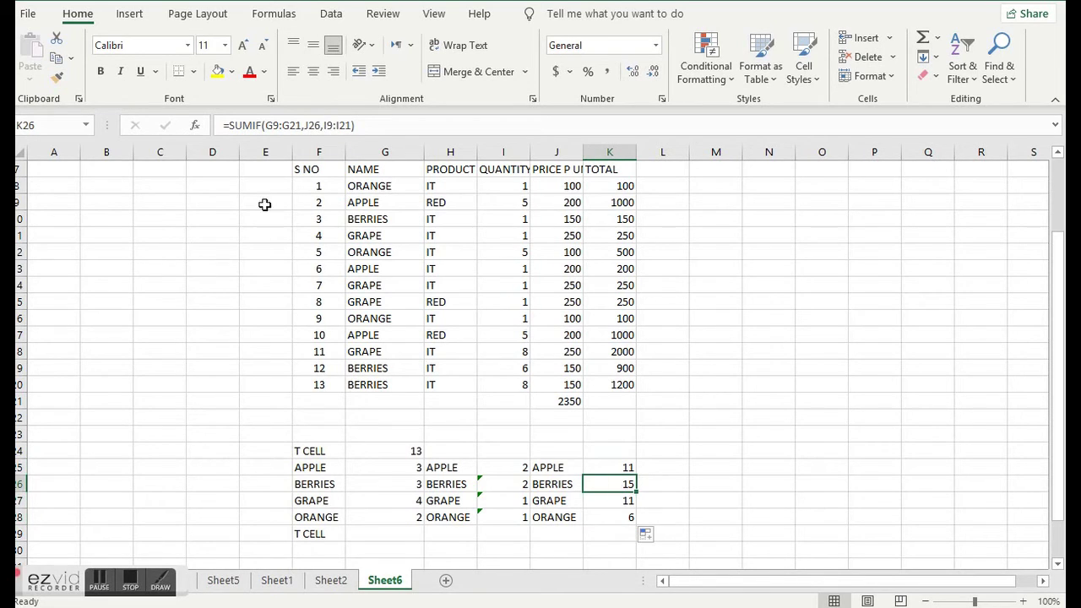
left_click(622, 517)
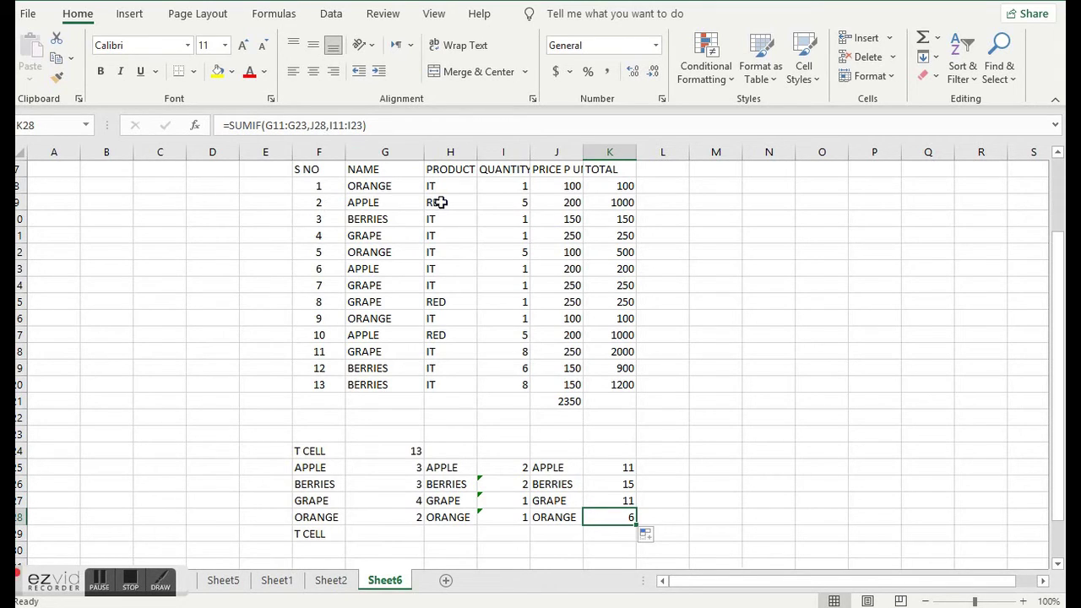
- Enter the colour criteria RED, YELLOW, PINK and GREEN in L25 to L28, beside the SUMIF results
left_click(691, 466)
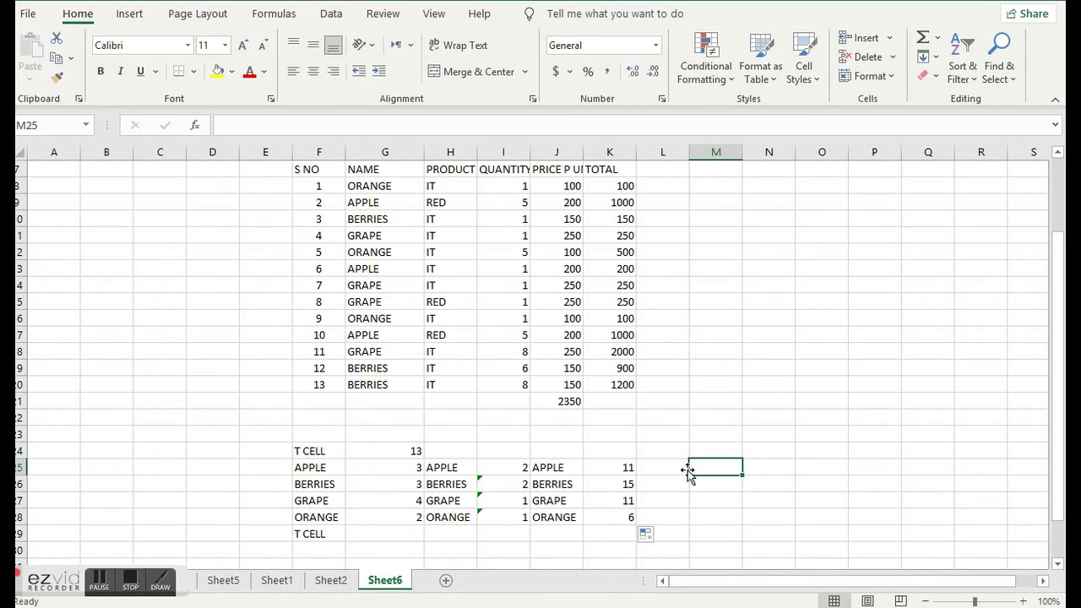
left_click(680, 469)
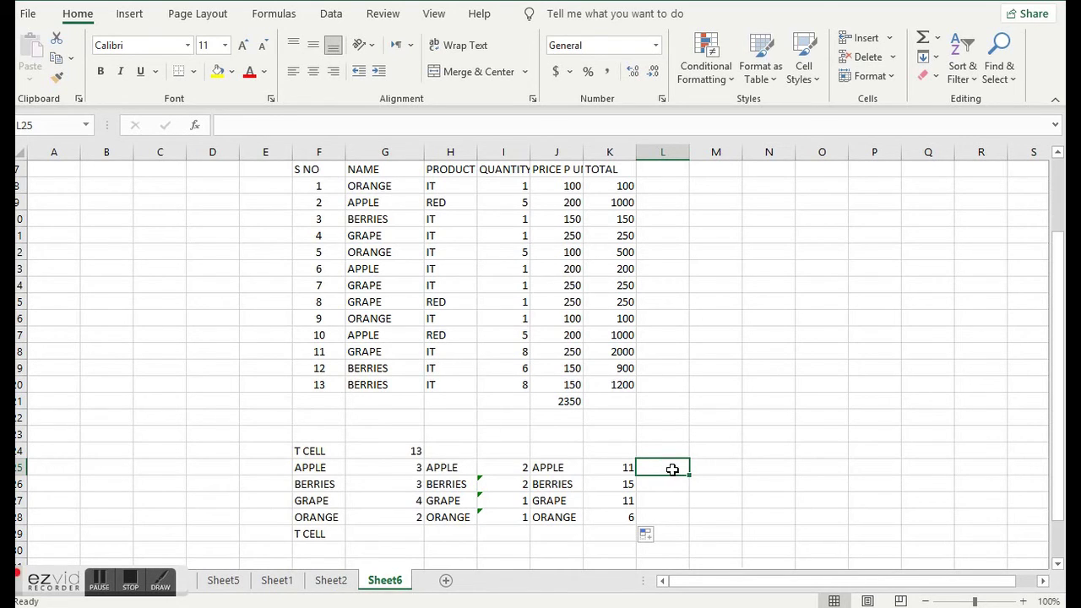
type("RED")
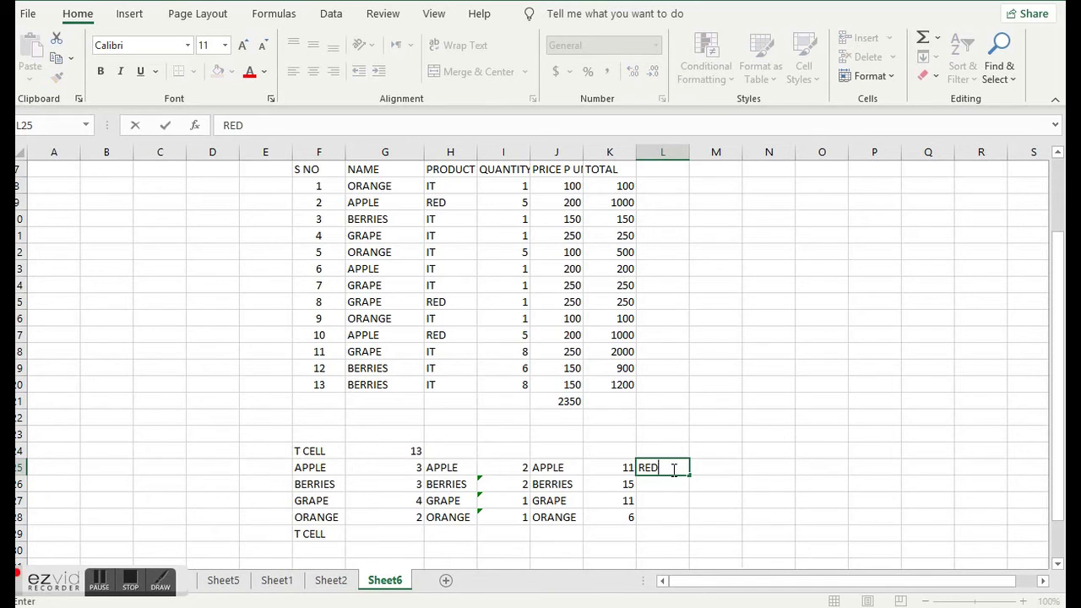
key("Return")
type("YELLOW")
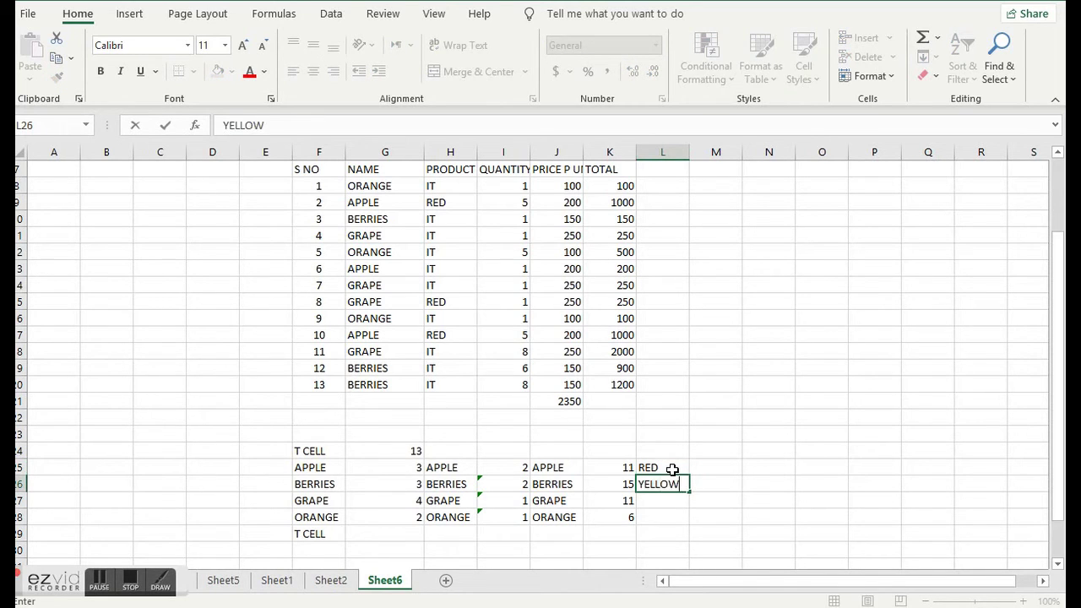
key("Return")
type("PI")
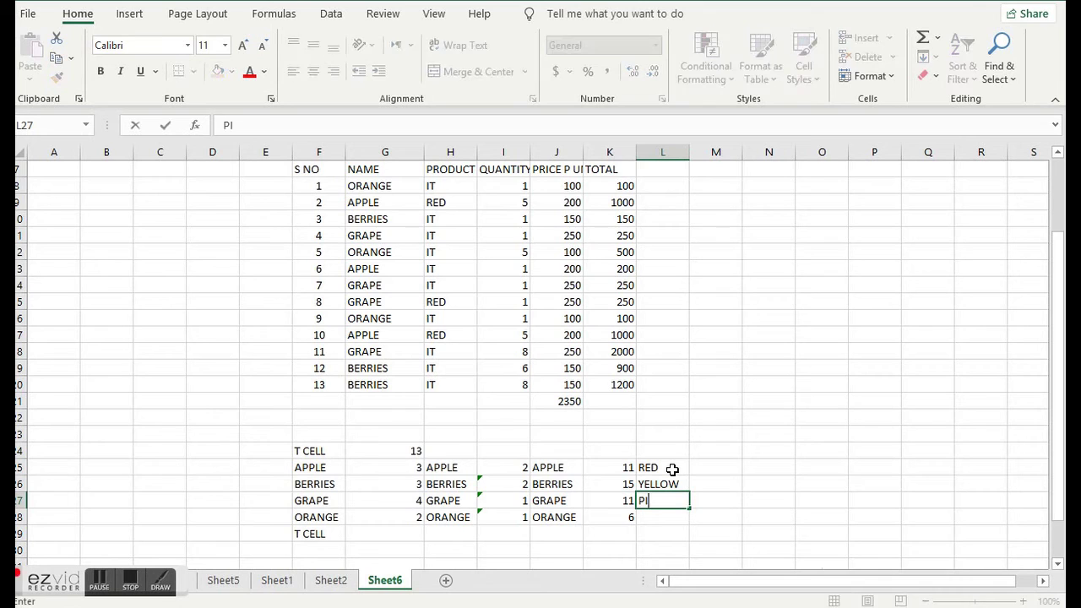
type("NK")
key("Return")
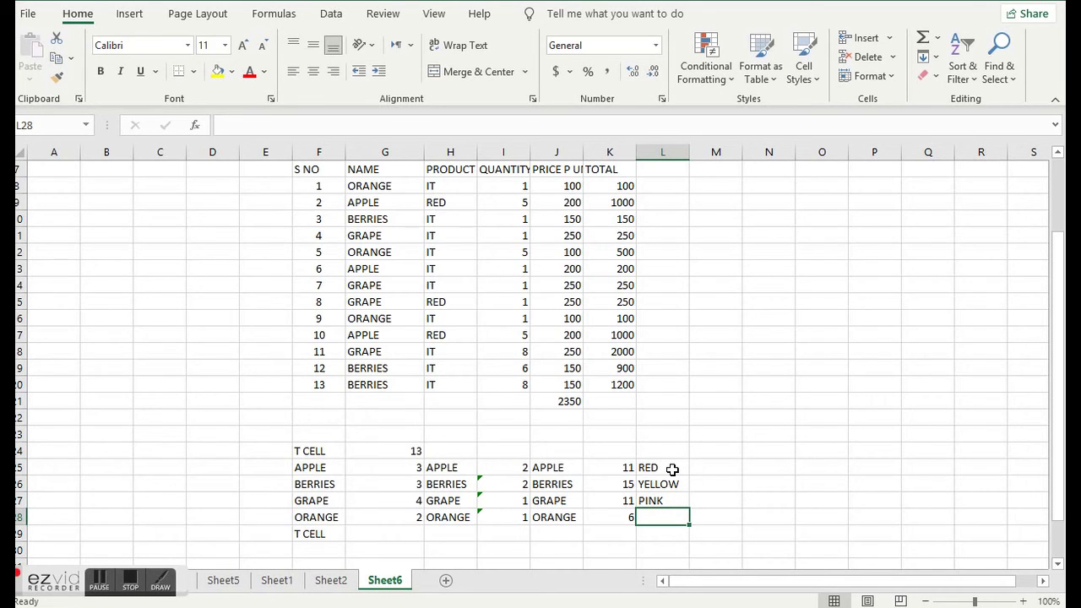
type("GREE")
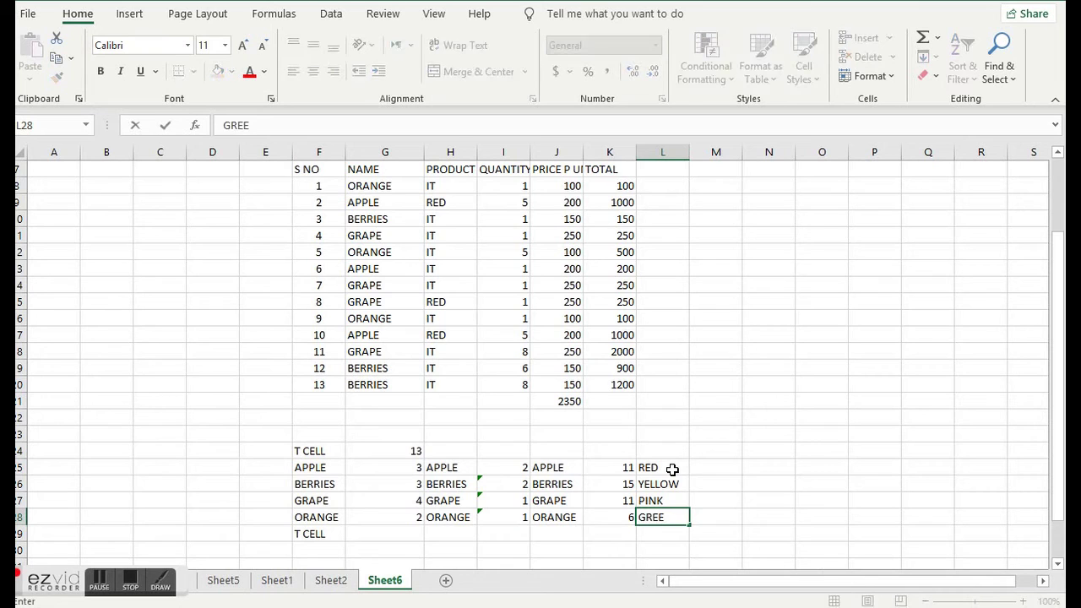
type("N")
key("Return")
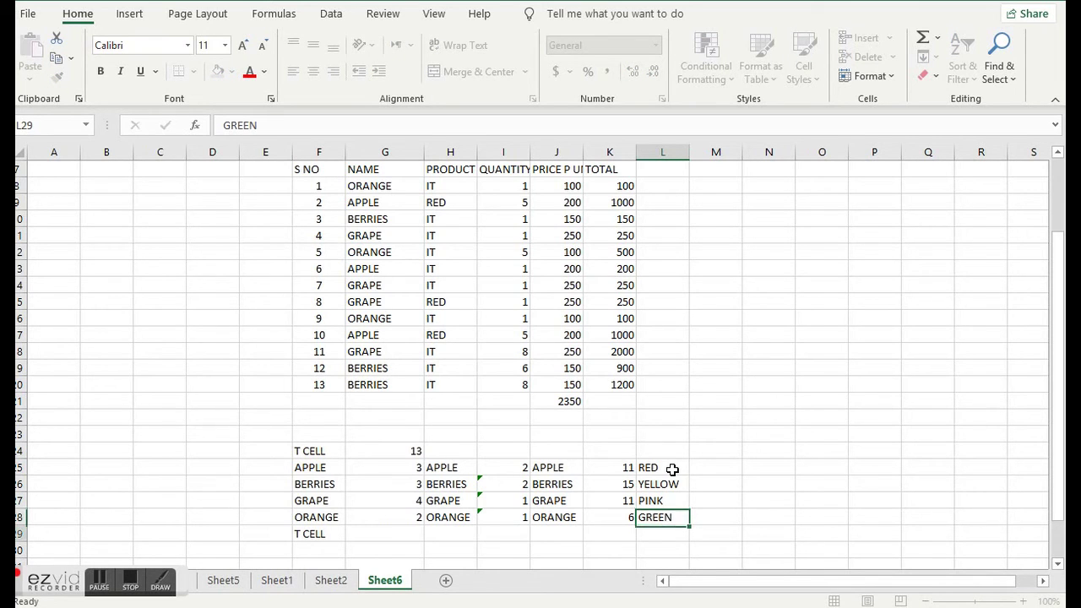
- Start a SUMIFS formula in M25 with the quantities I8:I20 as its sum range
key("Up")
key("Up")
key("Up")
key("Up")
key("Right")
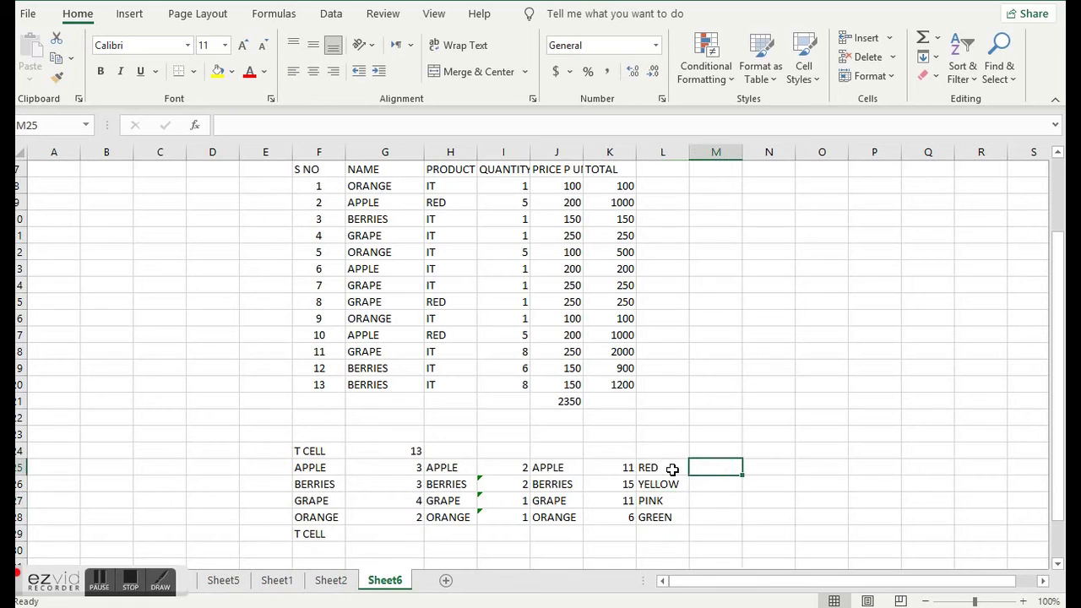
type("=SUM")
type("I")
key("BackSpace")
type("SUMIFS")
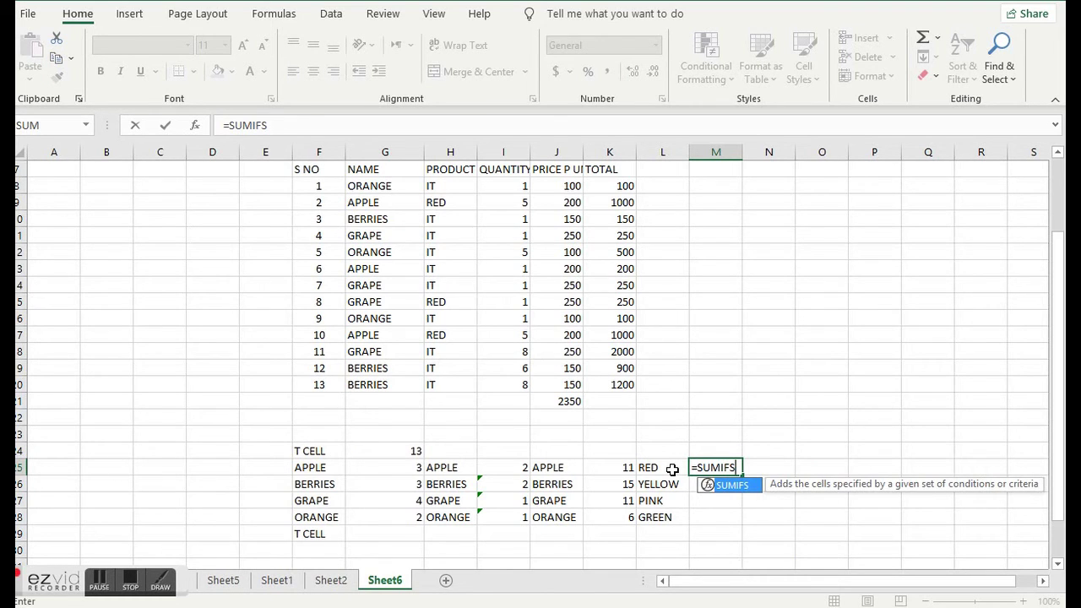
type("(")
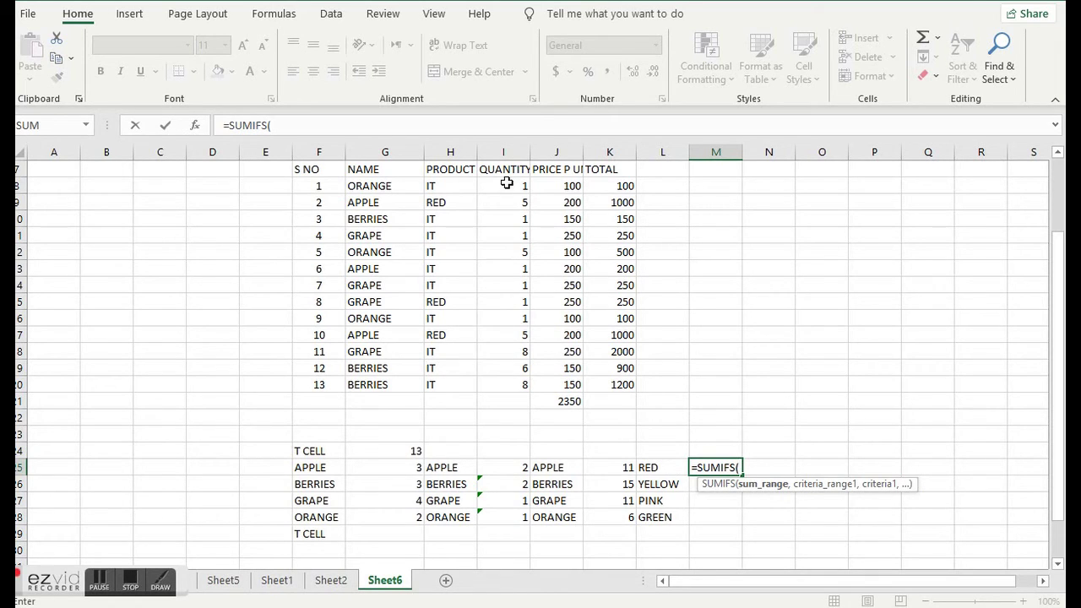
left_click_drag(507, 183, 510, 382)
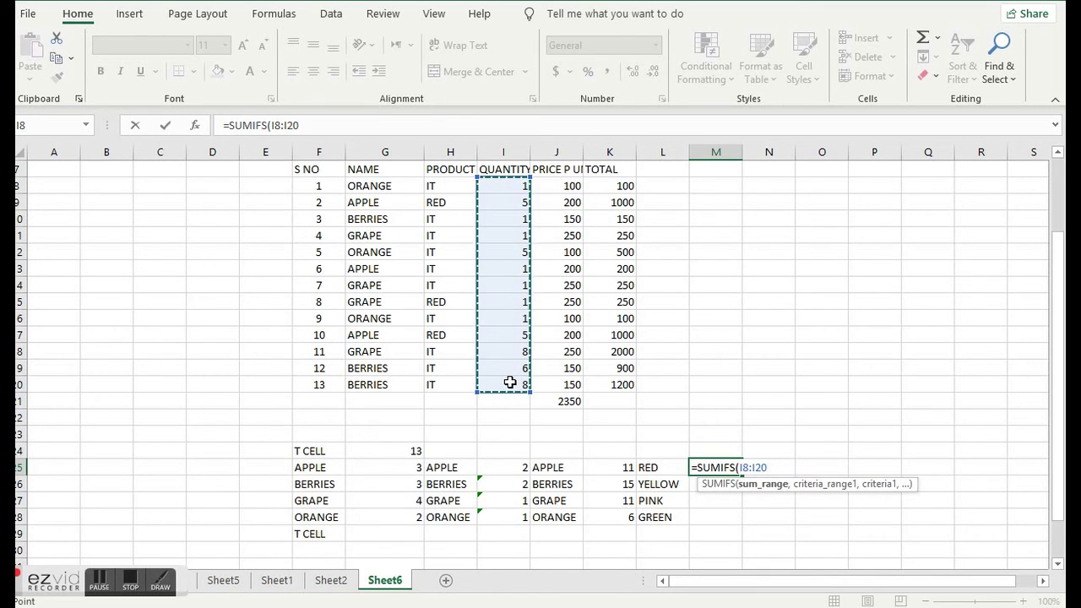
type(",")
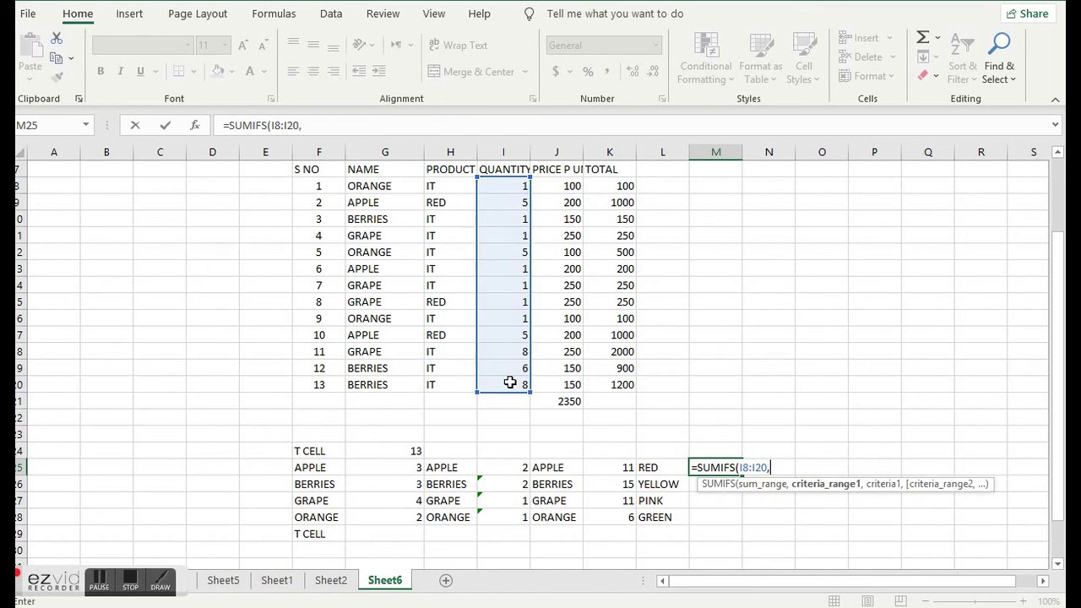
- Add the names G8:G20 with the APPLE cell J25 as the first criteria pair of the SUMIFS formula in M25
left_click_drag(367, 182, 367, 394)
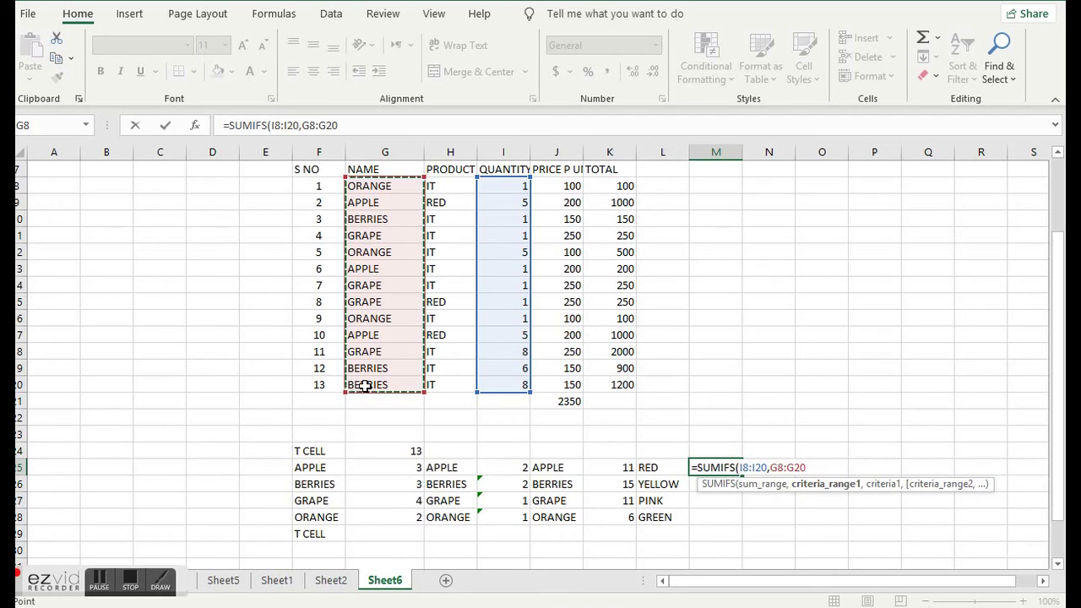
type(",")
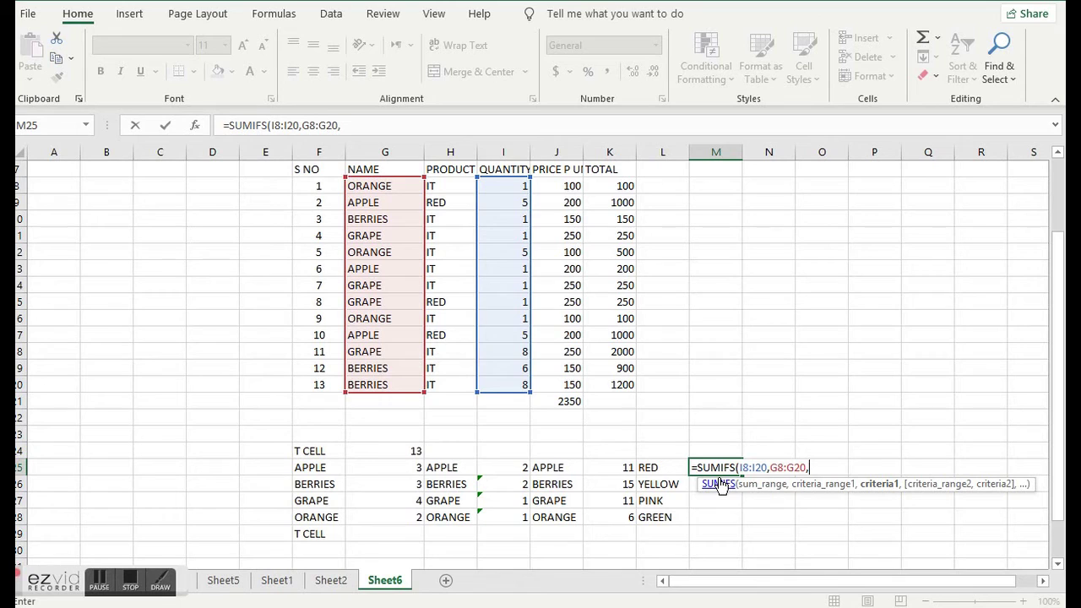
left_click(549, 473)
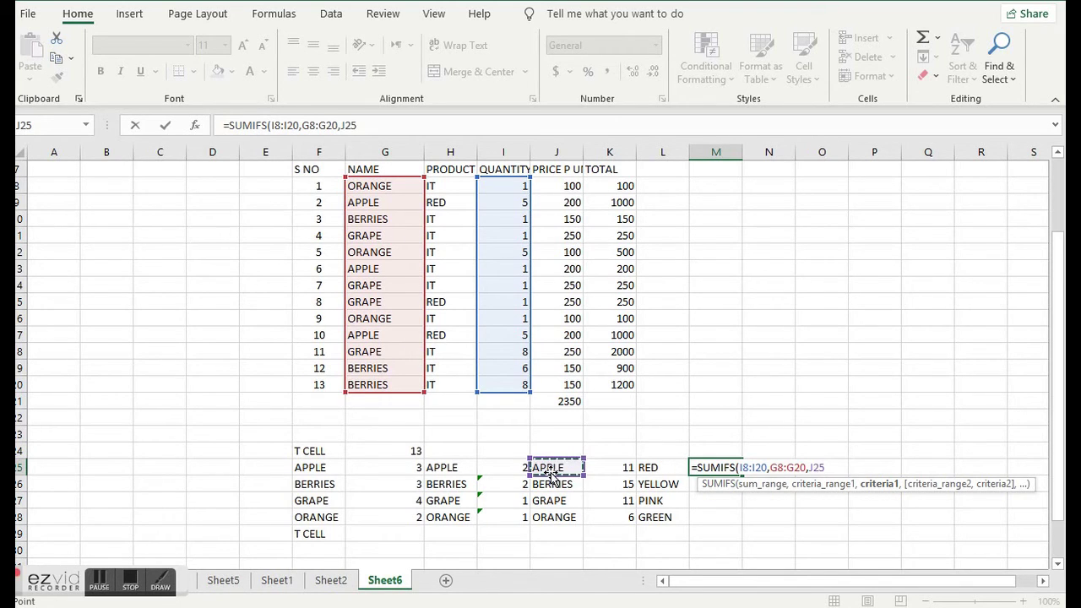
type(",")
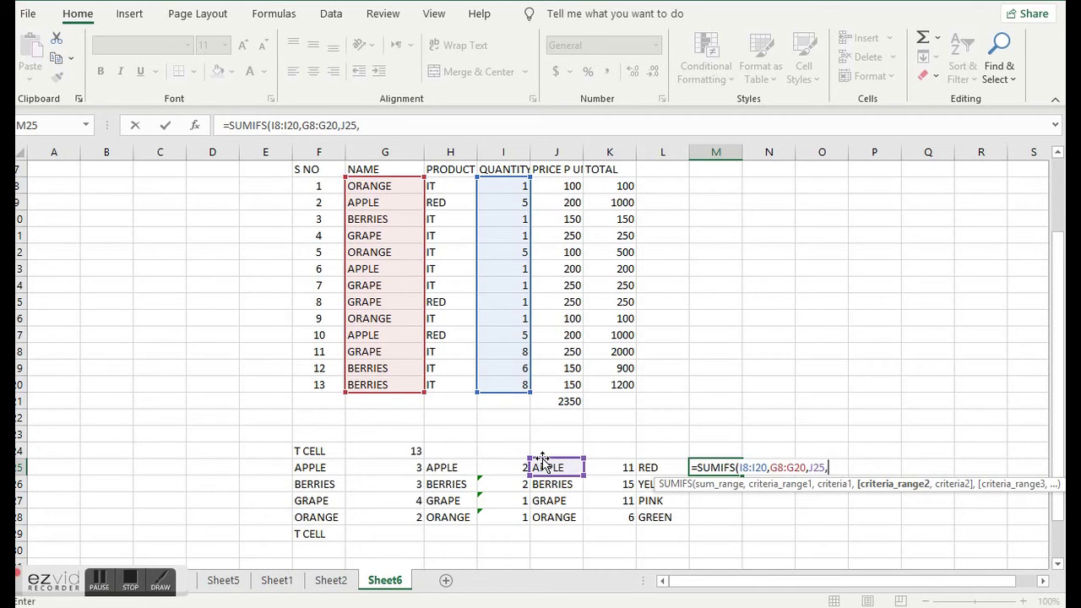
- Complete the M25 SUMIFS formula with product range H8:H20 and criterion L25, and check the result against the RED rows
left_click_drag(445, 185, 452, 384)
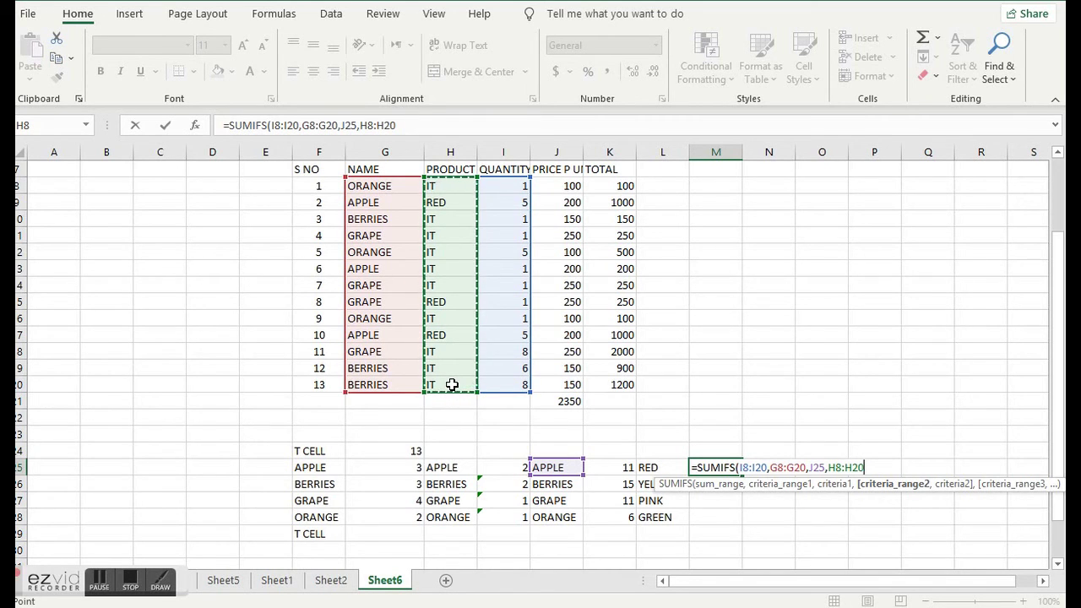
type(",")
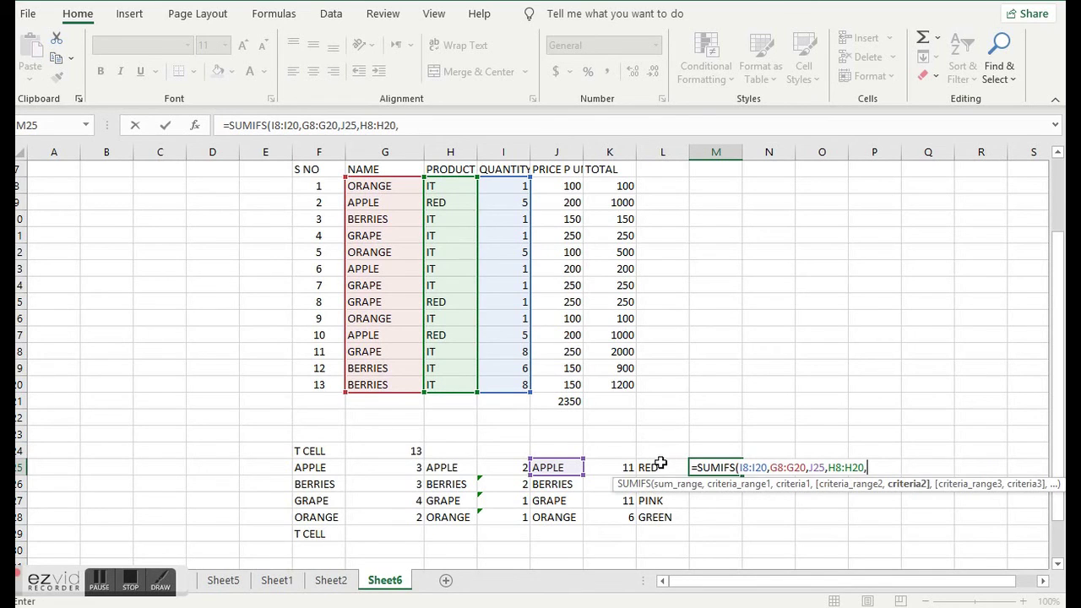
left_click(658, 470)
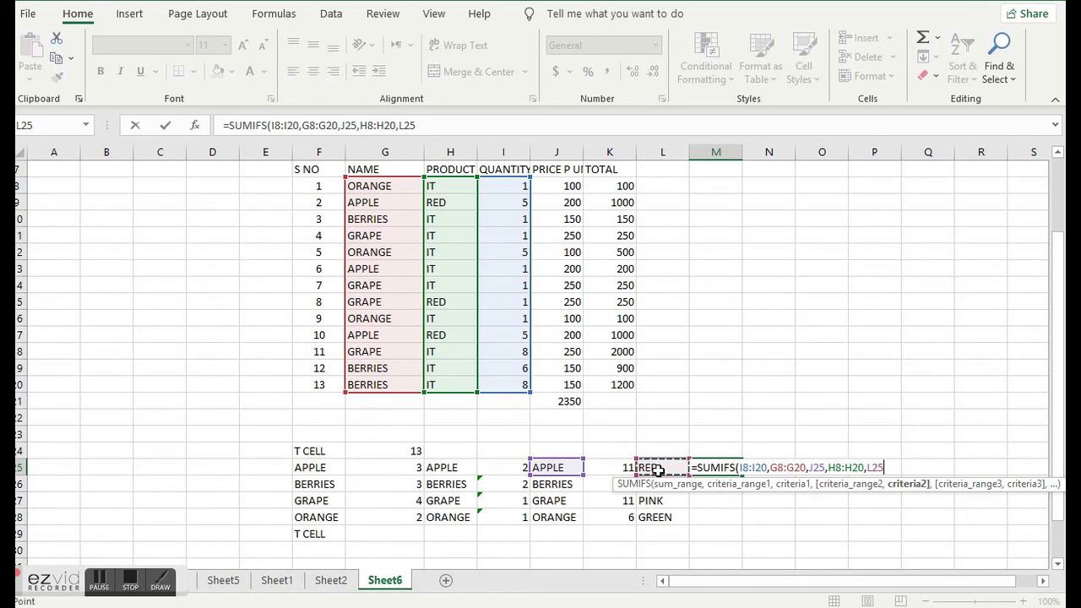
type(")")
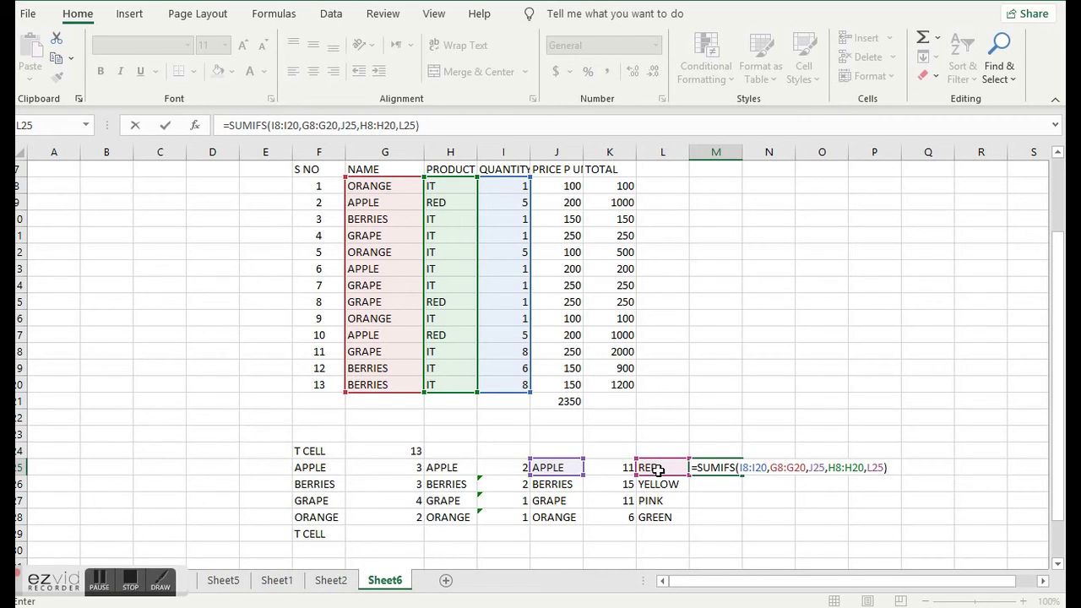
key("Return")
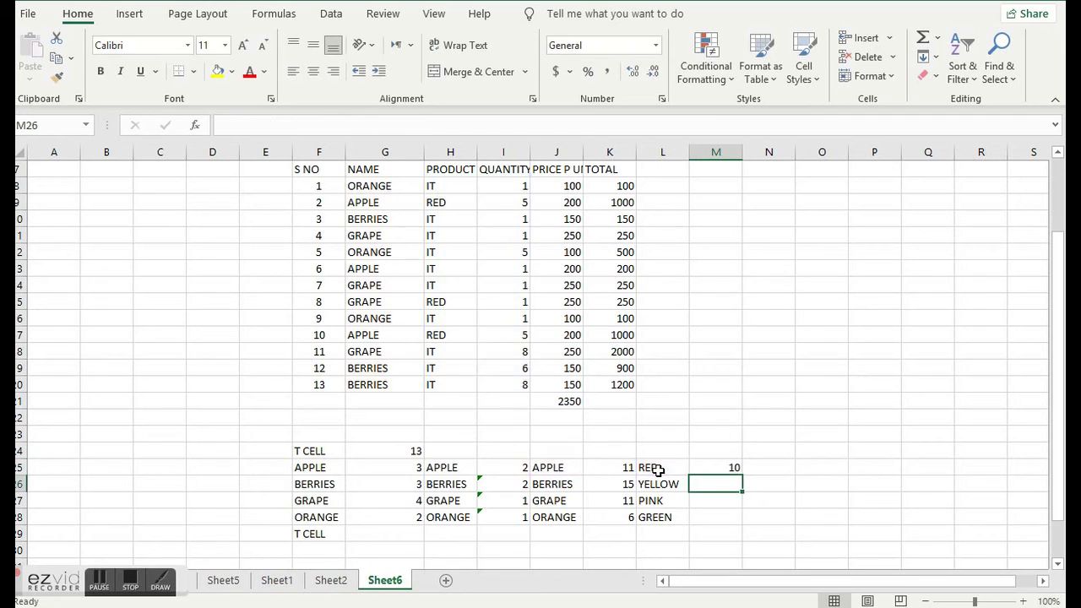
key("Up")
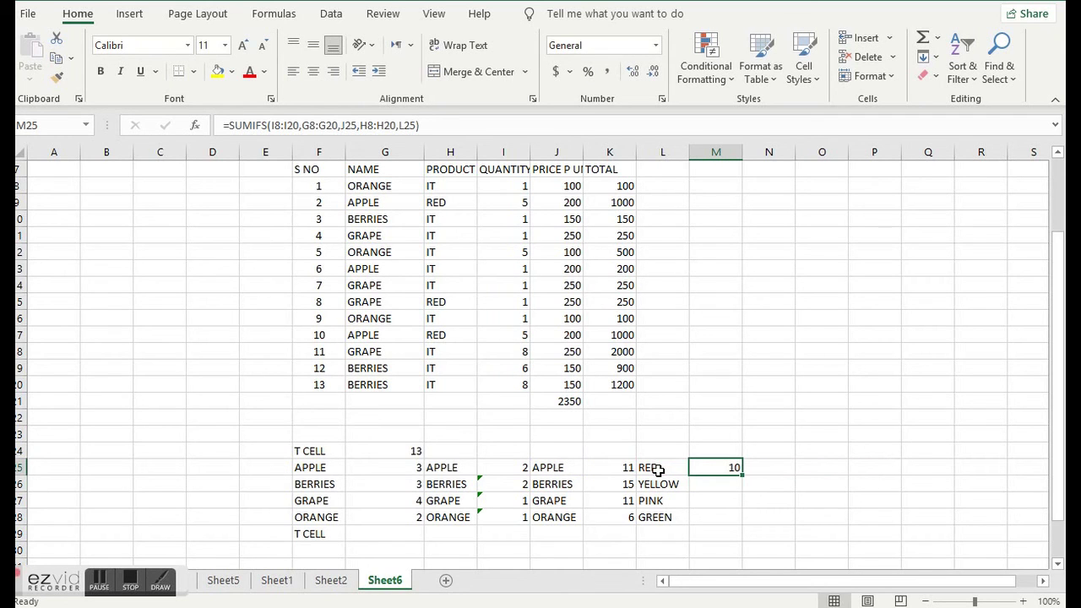
left_click(449, 199)
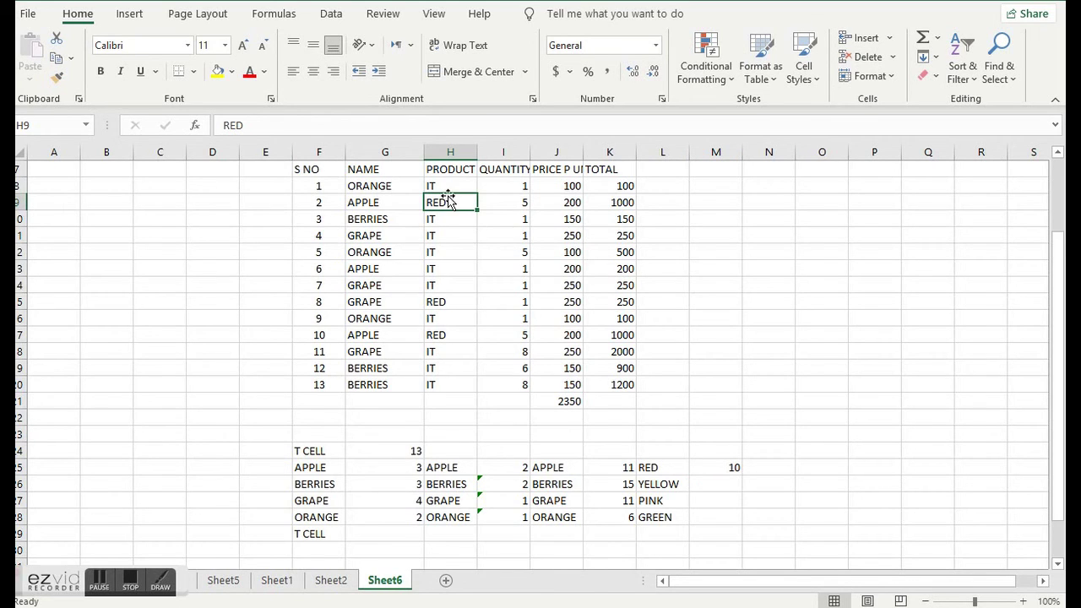
left_click(447, 304)
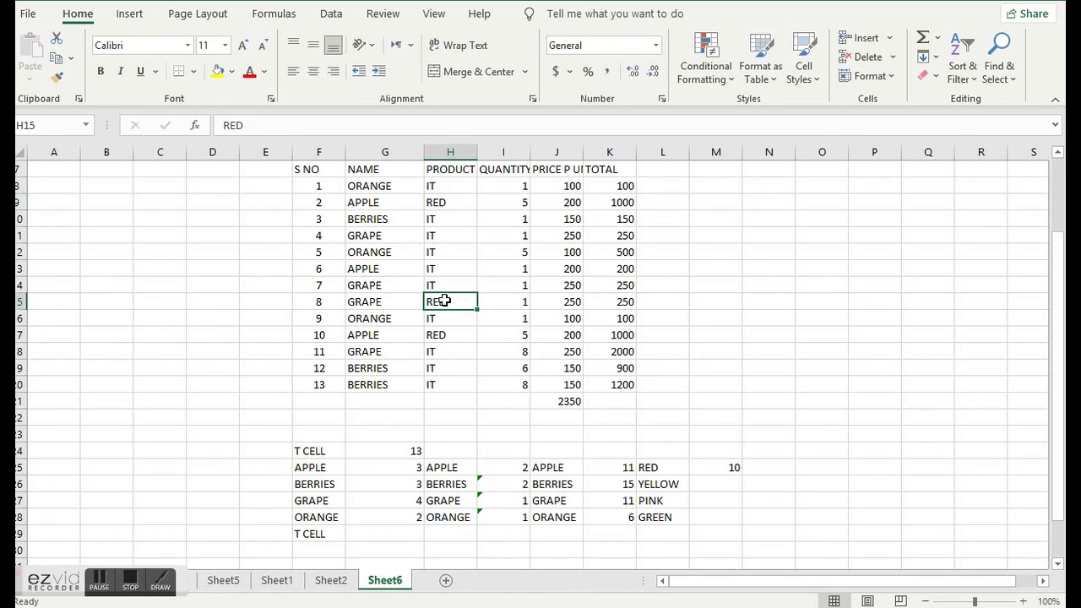
left_click(444, 334)
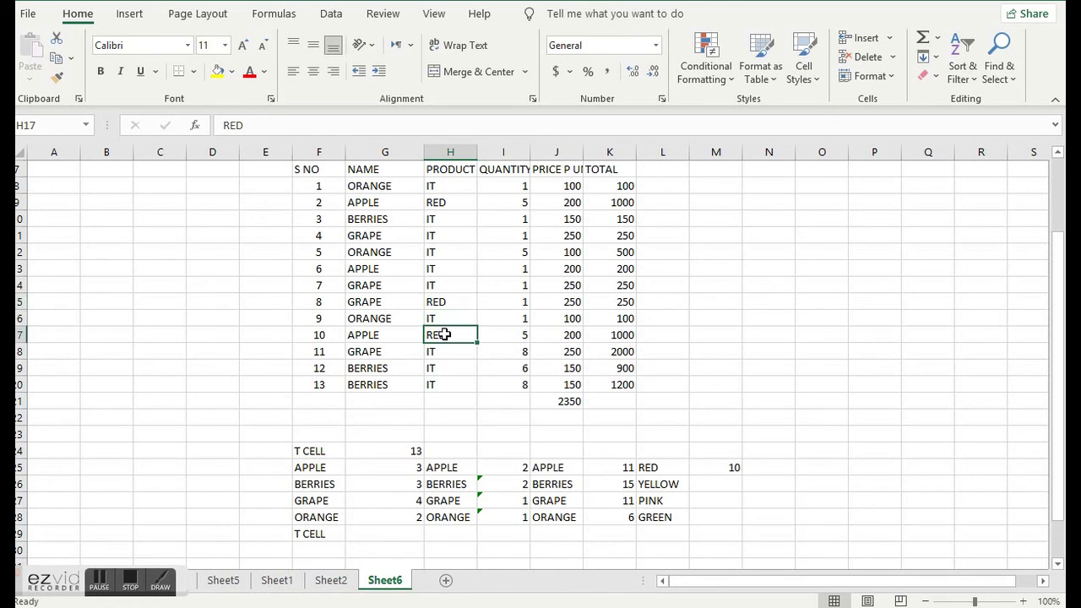
left_click(471, 204)
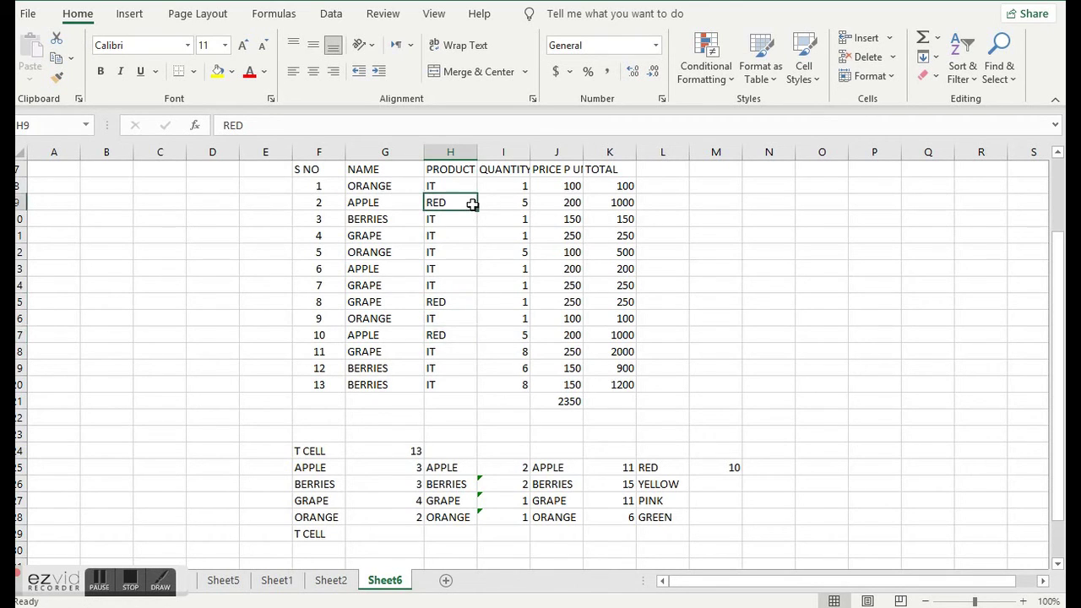
left_click(442, 336)
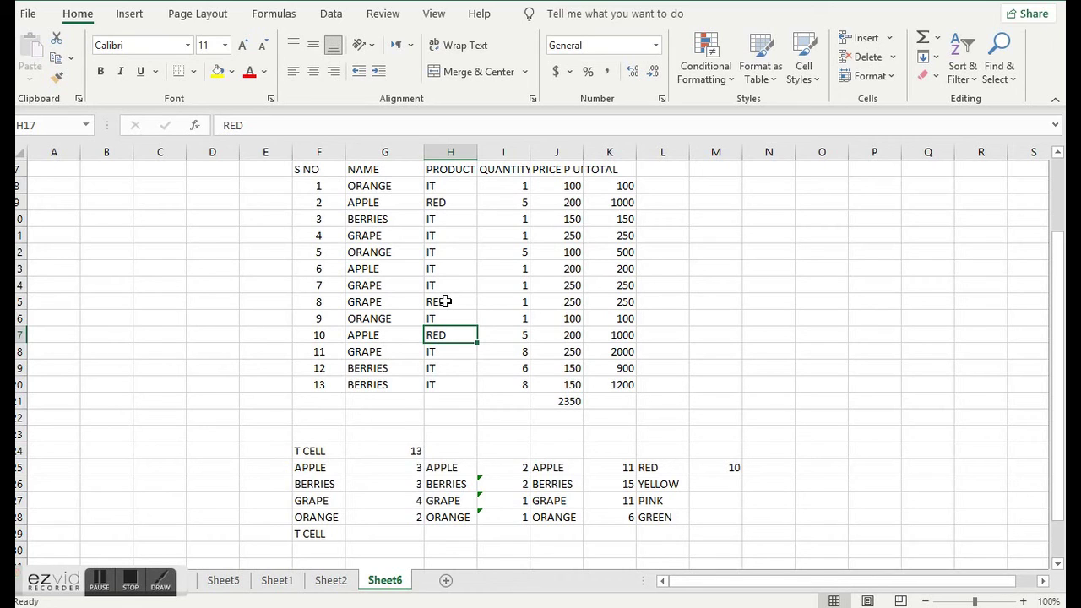
- Change the product in H18 to GREEN and in H19 to PINK
left_click(450, 352)
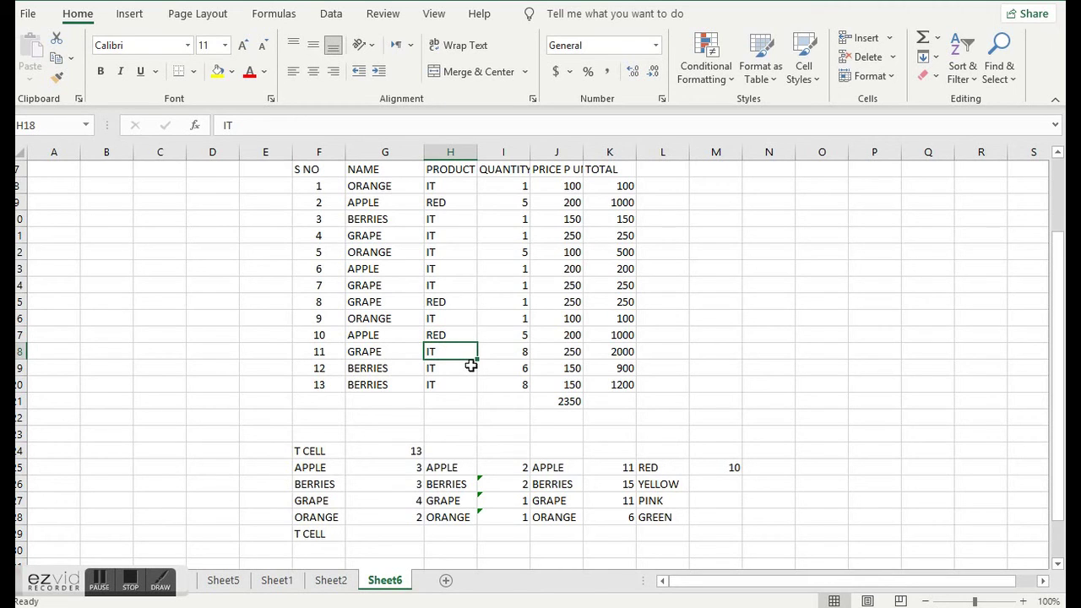
type("GREEN")
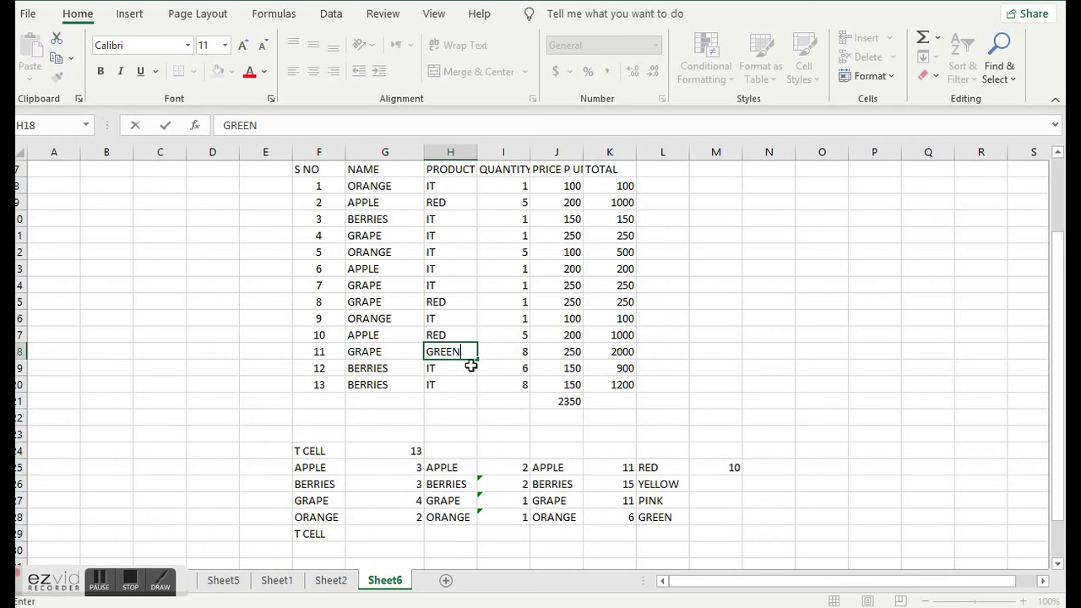
left_click(470, 366)
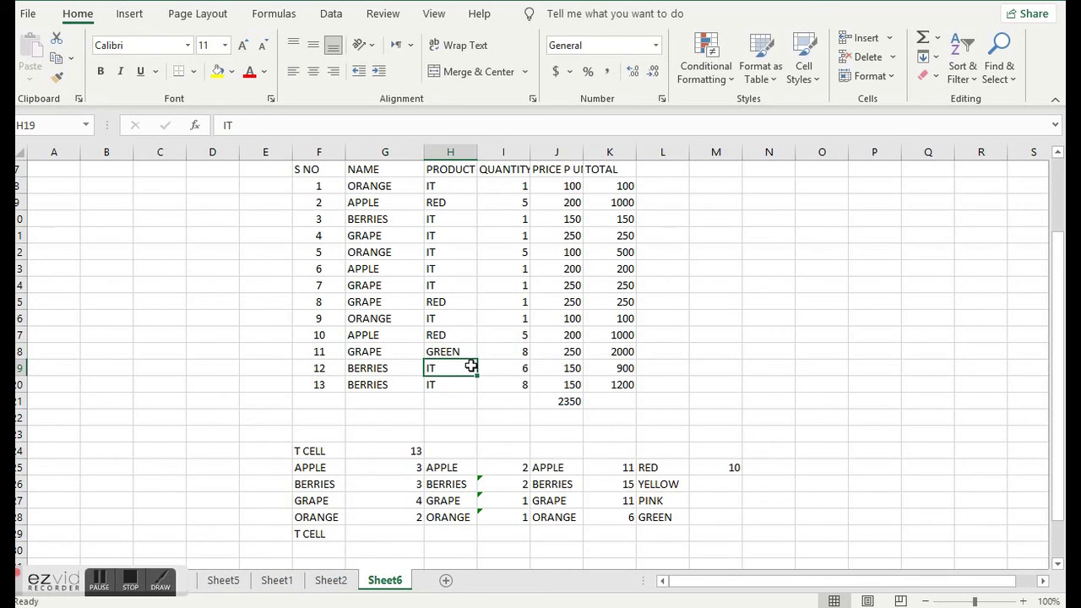
type("P")
type("NK")
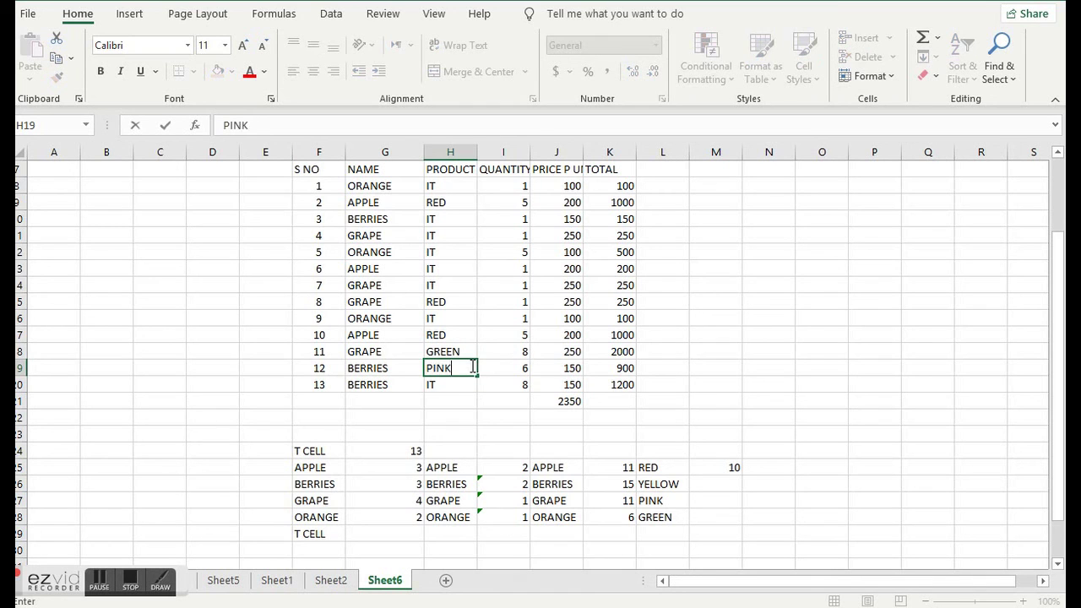
key("Return")
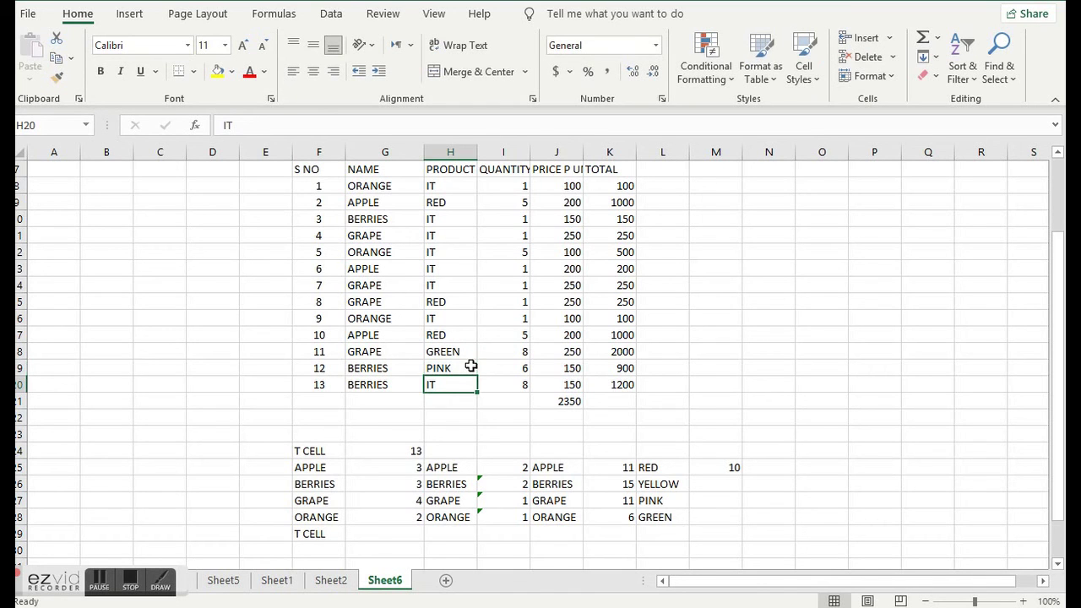
- Fill the SUMIFS formula from M25 down to M28 and check the copied formula in M26
left_click(721, 466)
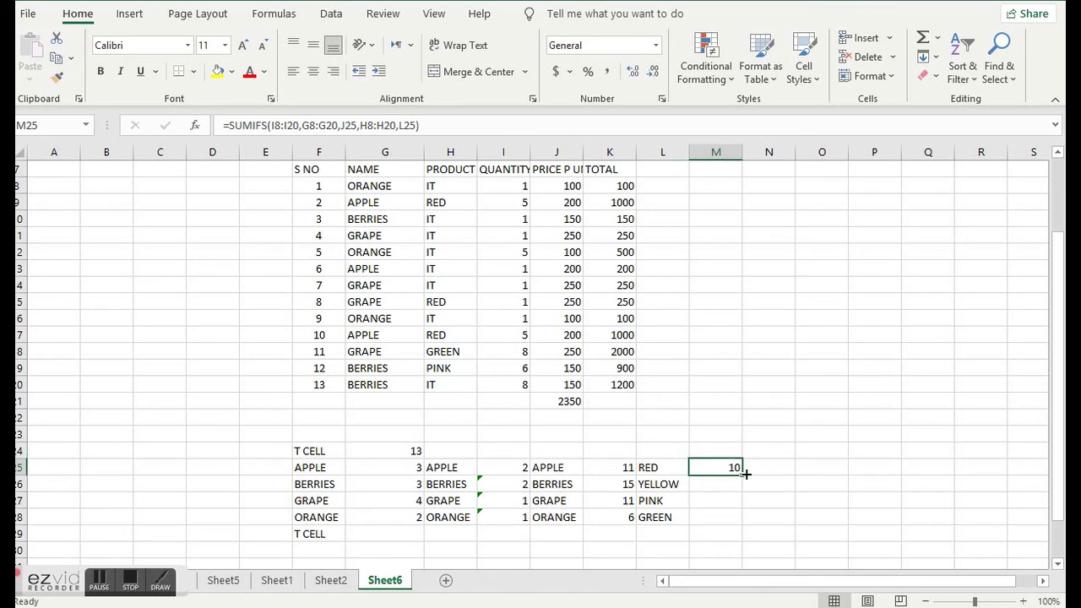
left_click_drag(741, 473, 740, 529)
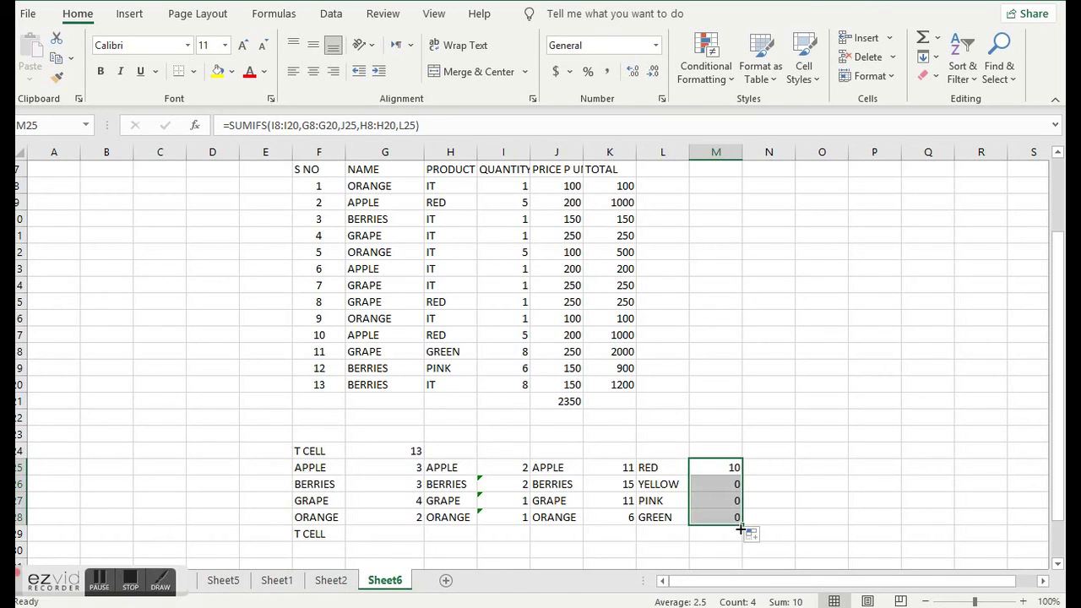
left_click(717, 485)
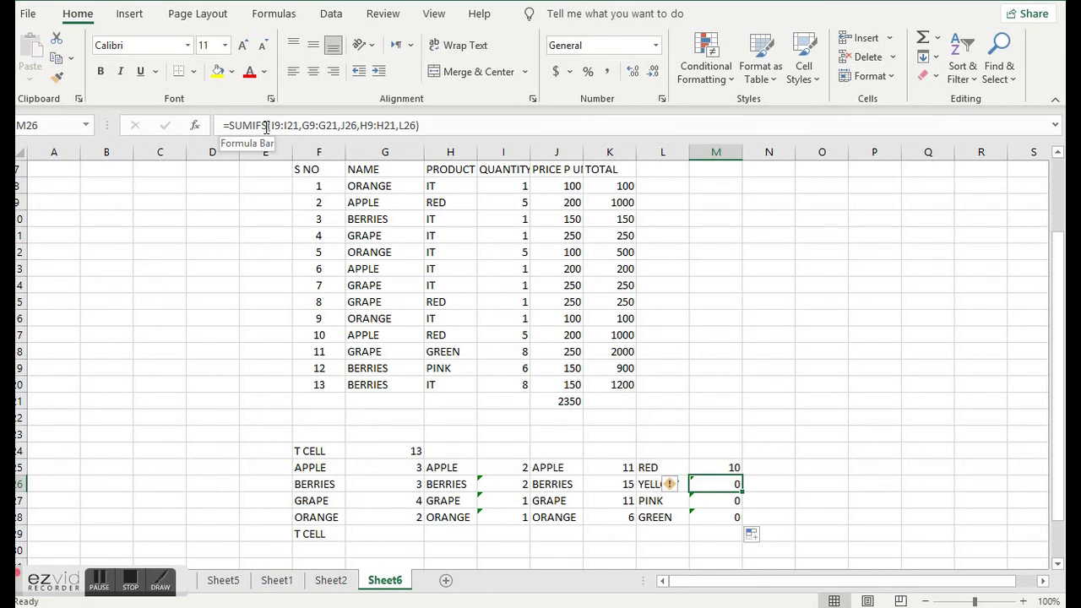
- Clear the copied SUMIFS formula from M26
left_click_drag(271, 125, 603, 124)
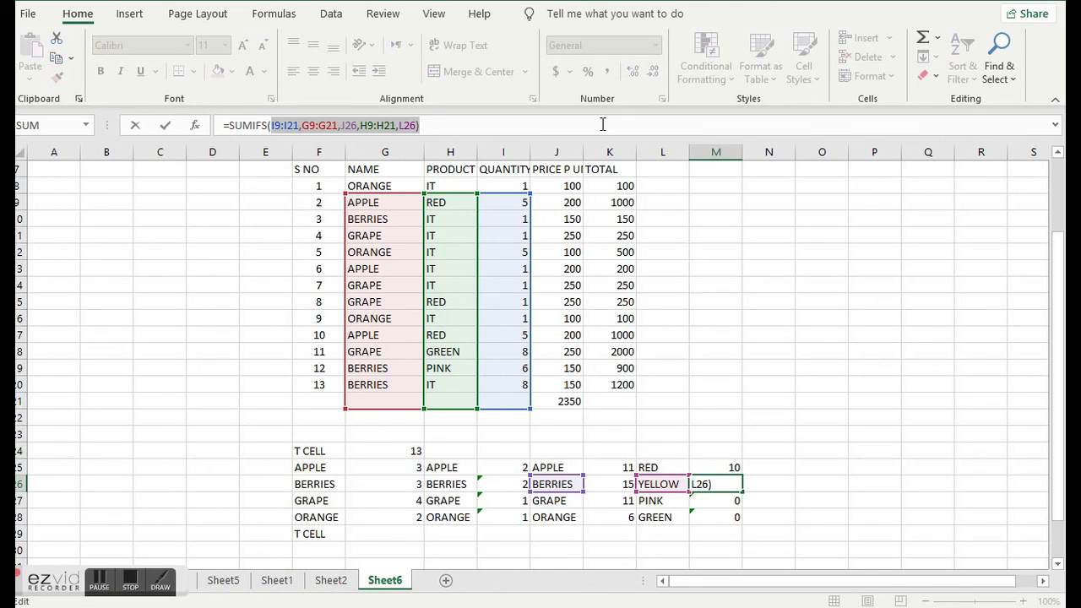
key("BackSpace")
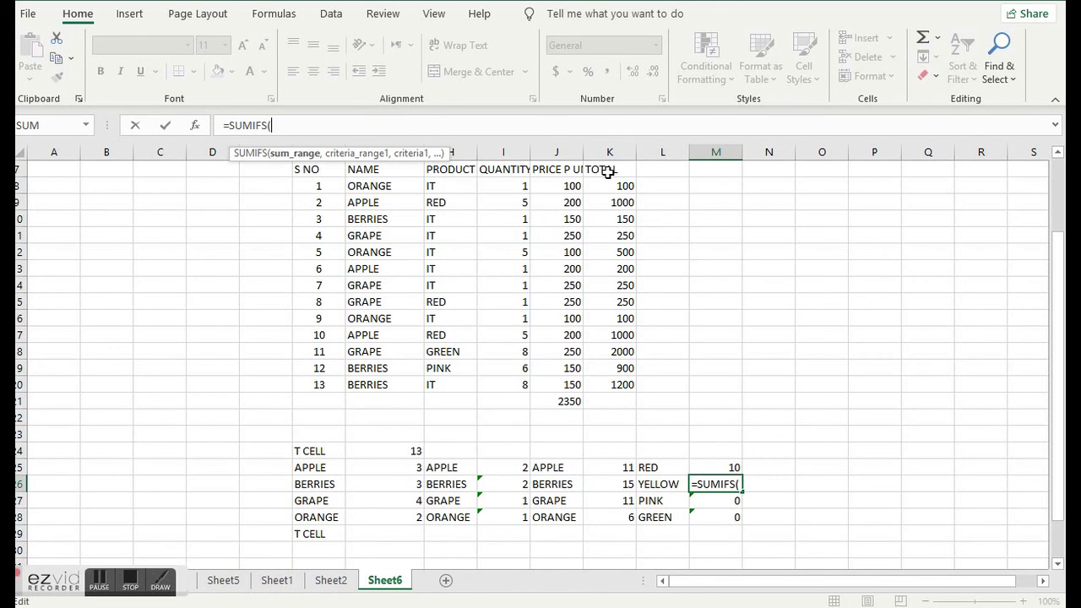
key("BackSpace")
key("BackSpace")
key("BackSpace")
key("BackSpace")
key("BackSpace")
key("BackSpace")
key("BackSpace")
key("BackSpace")
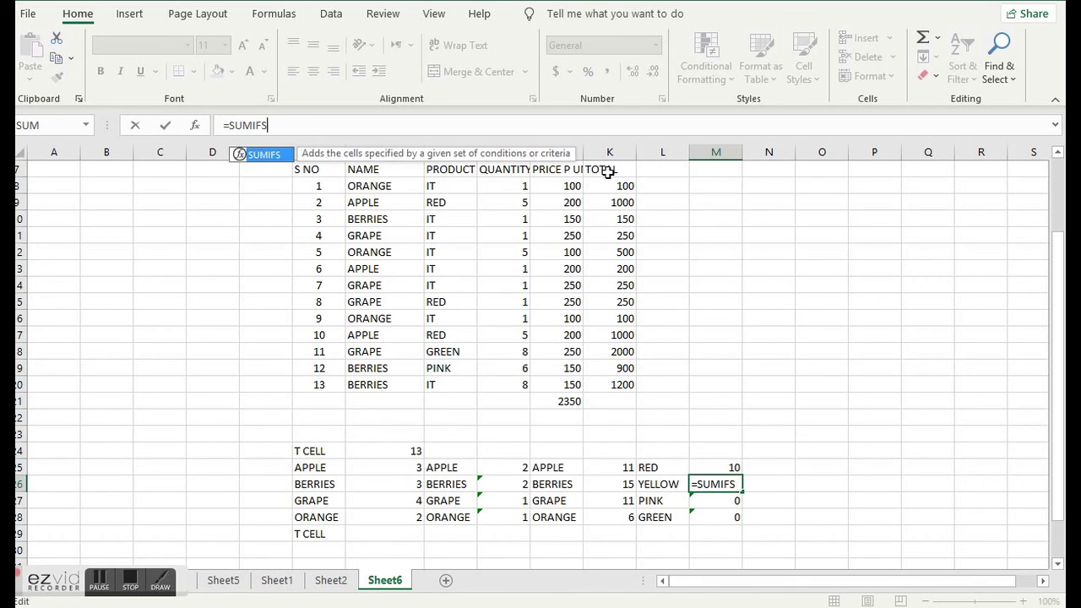
key("Return")
key("Up")
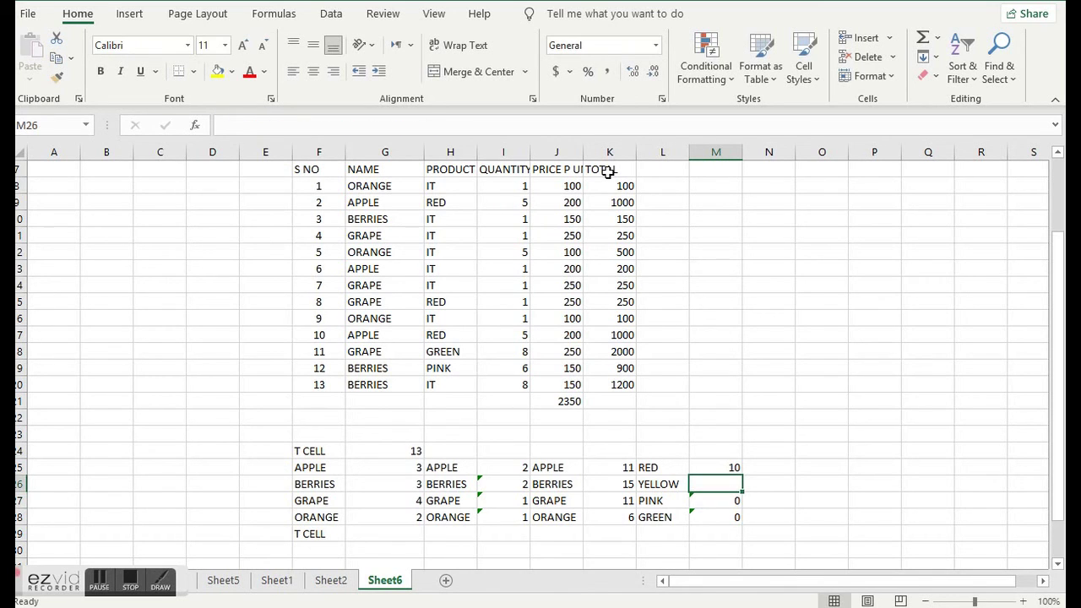
- Start a SUMIFS formula in M26 with sum range I8:I20, name range G8:G20 and criterion J26
type("=SUM")
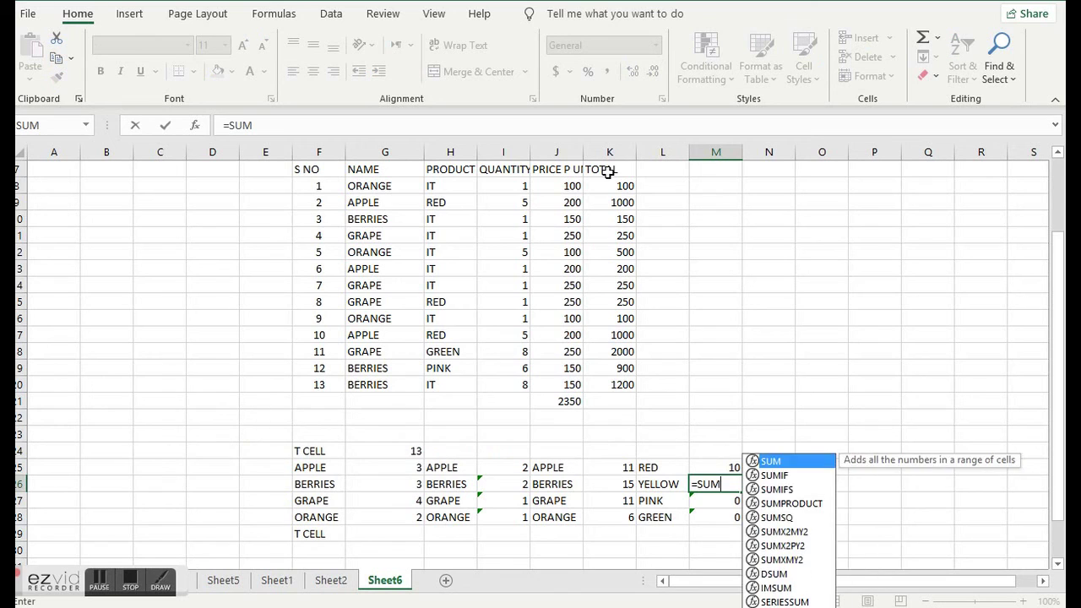
type("IFS(")
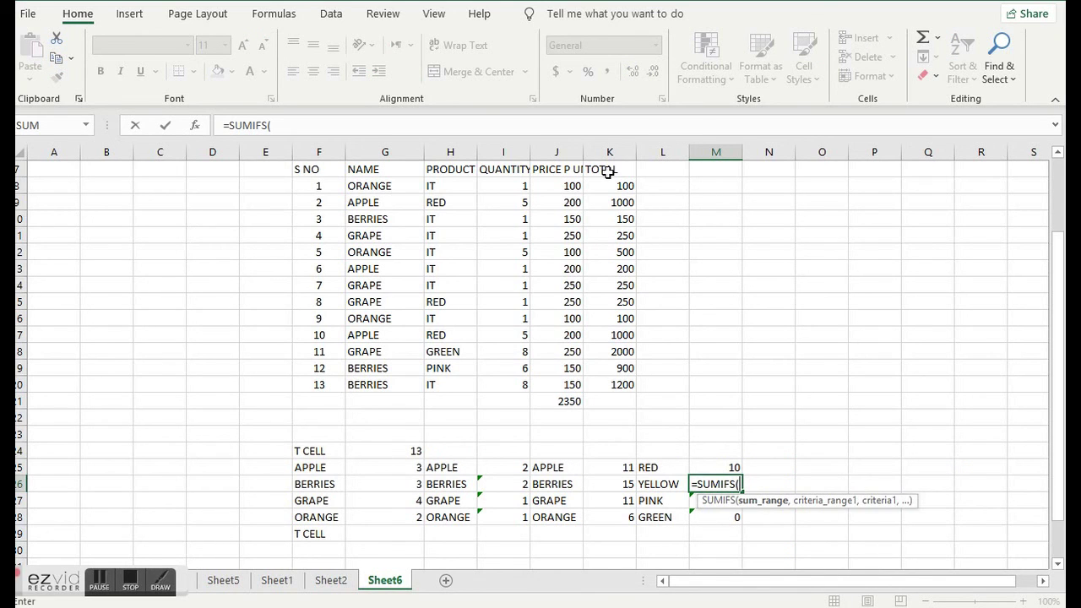
left_click_drag(507, 182, 525, 385)
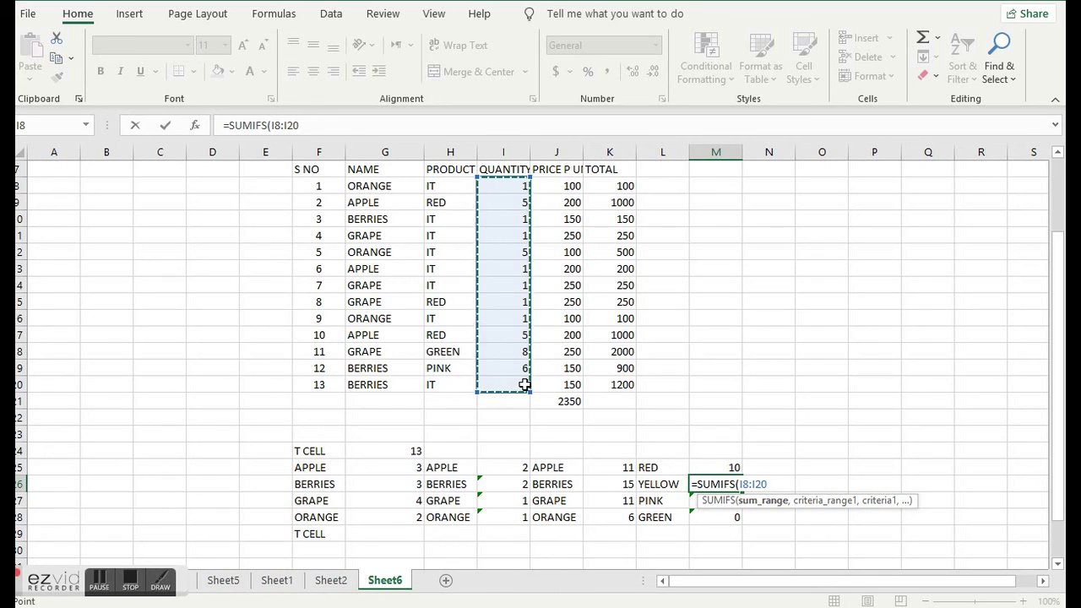
type(",")
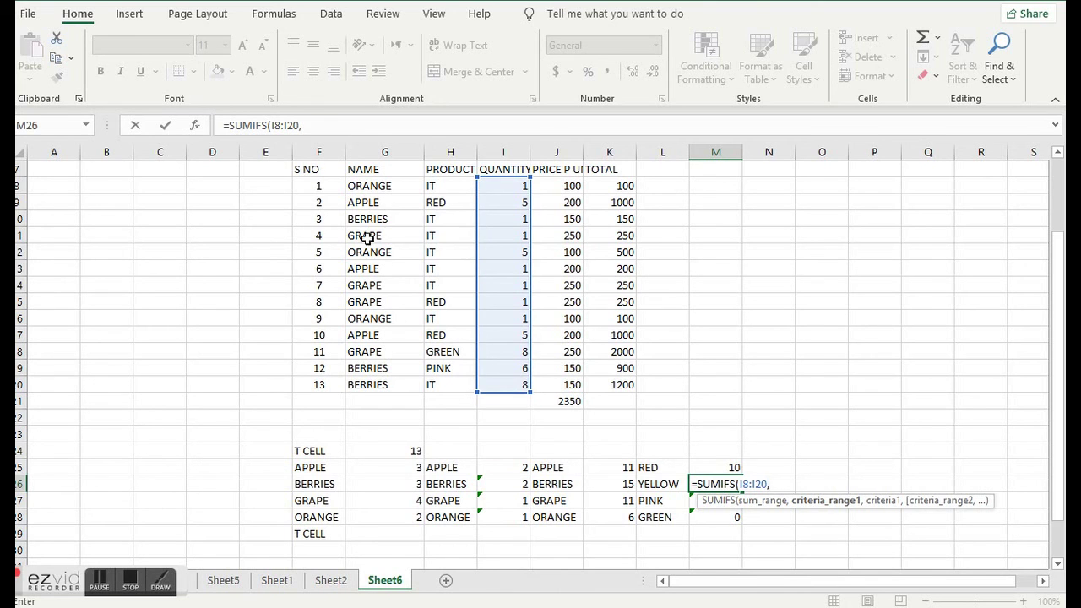
left_click_drag(369, 191, 371, 384)
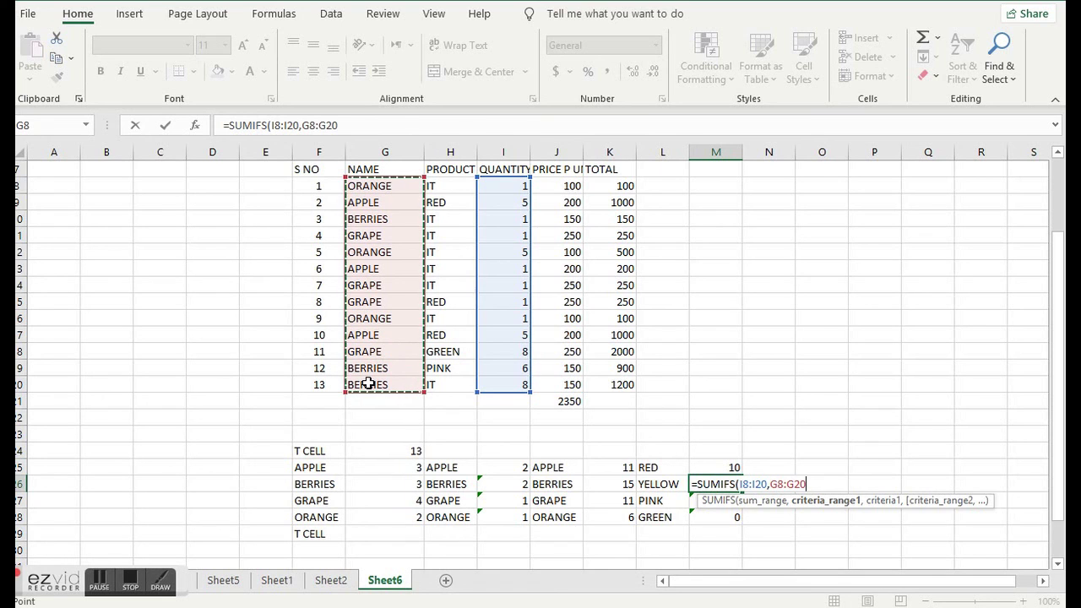
type(",")
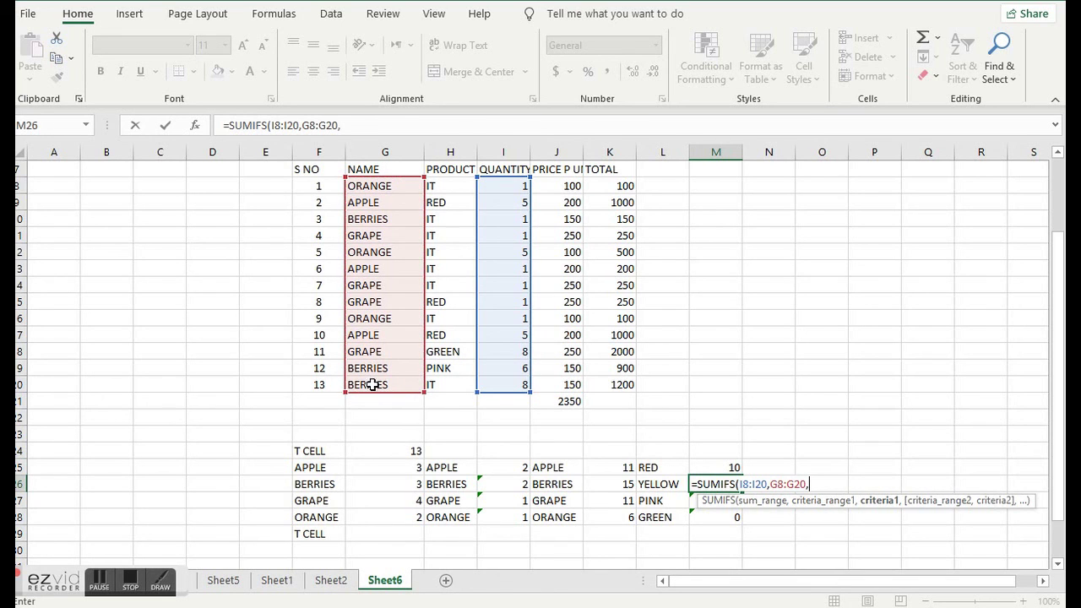
left_click(559, 484)
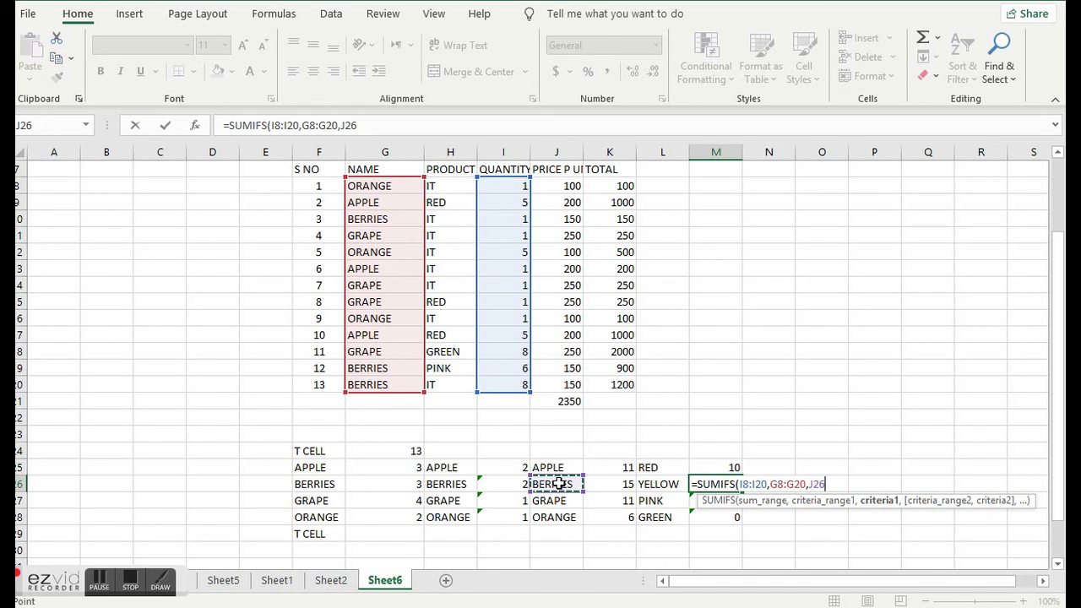
type(",")
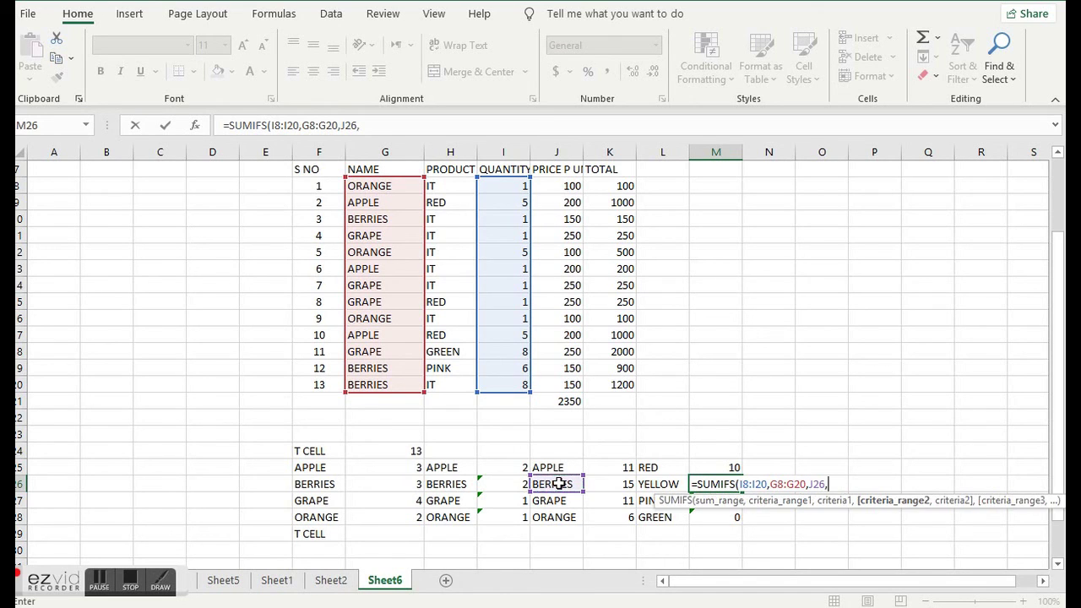
- Complete the M26 SUMIFS formula with product range H8:H20 and criterion L27
left_click_drag(446, 186, 457, 384)
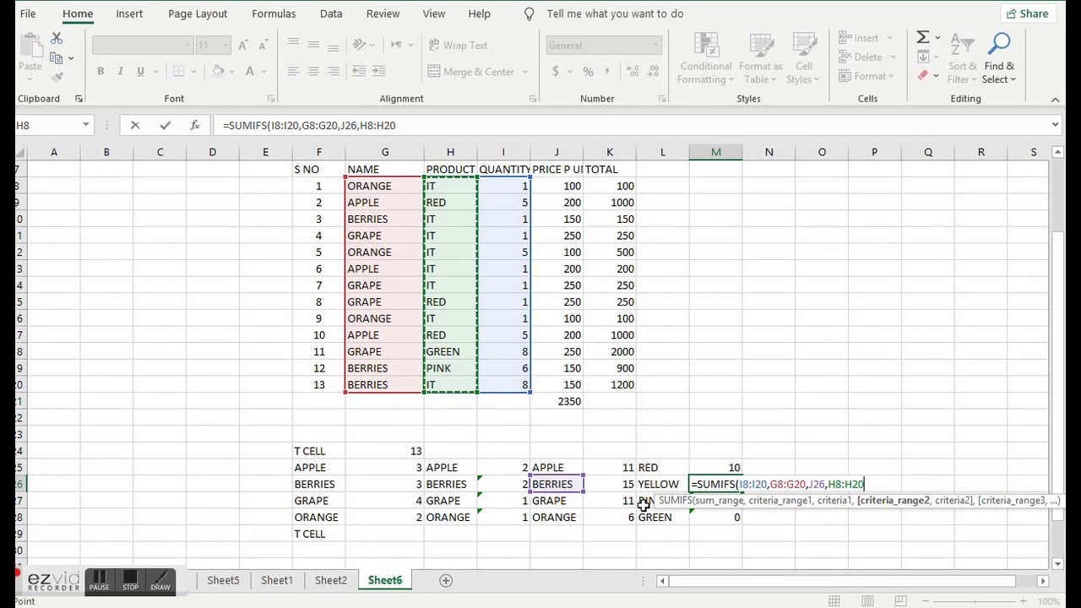
type(",")
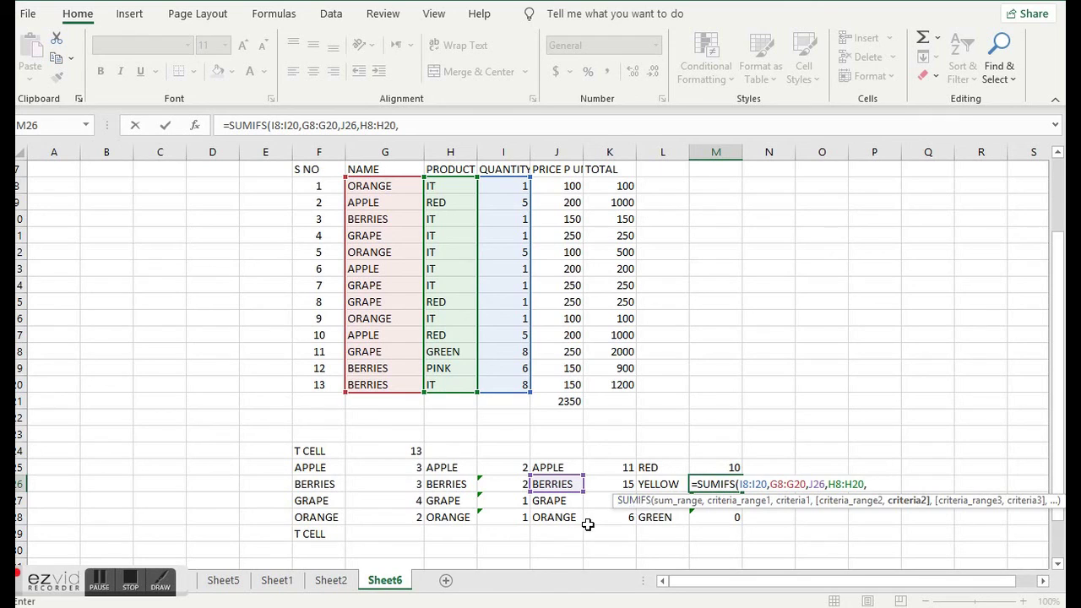
left_click(656, 485)
key("Down")
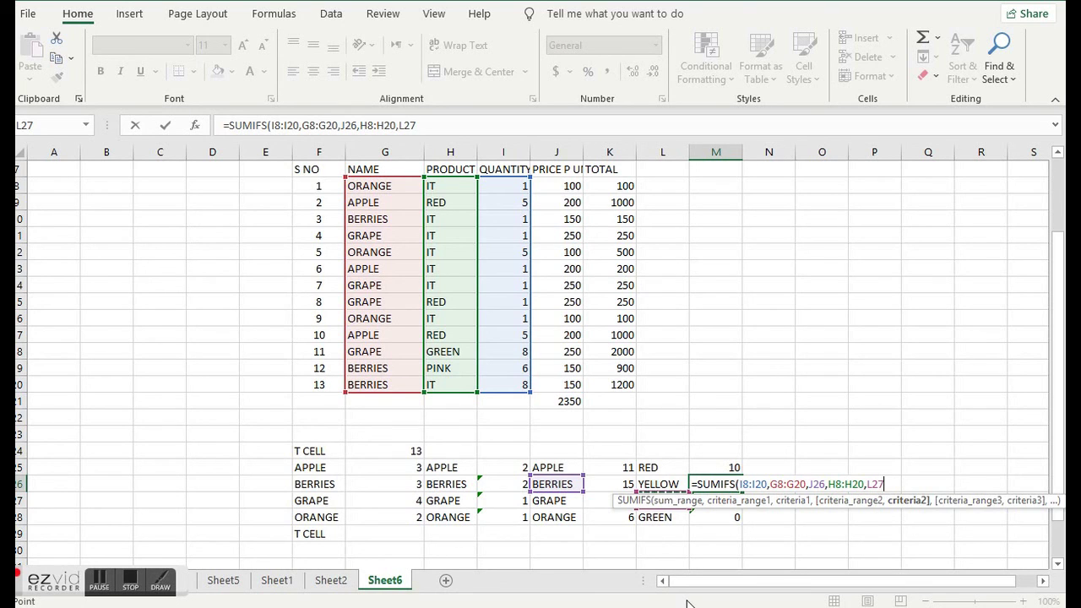
type(")")
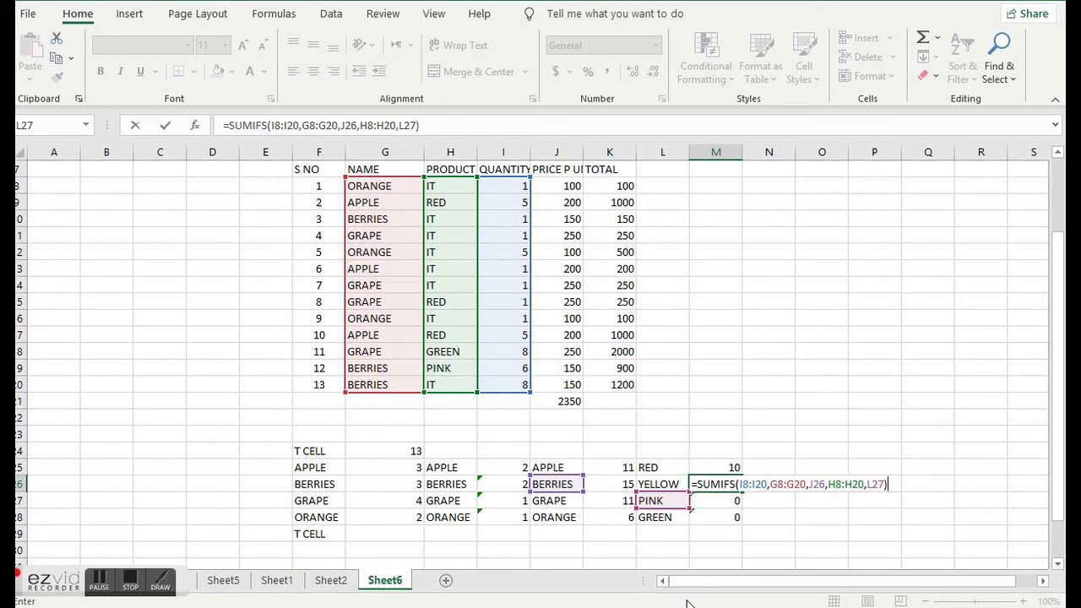
key("Return")
key("Up")
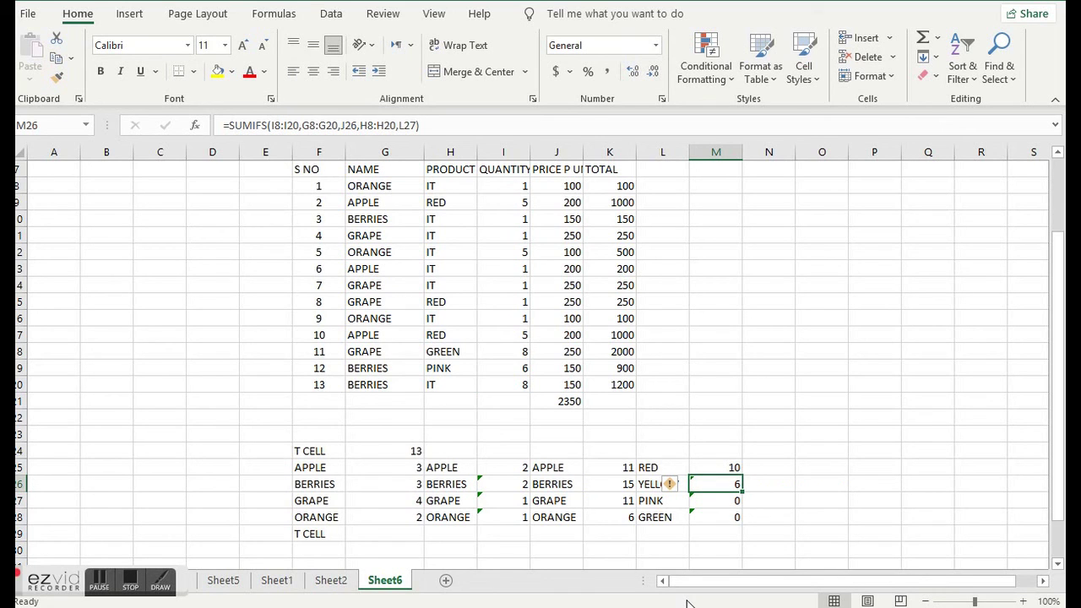
- Copy the product PINK from H19 into H10, the first BERRIES row
left_click(443, 369)
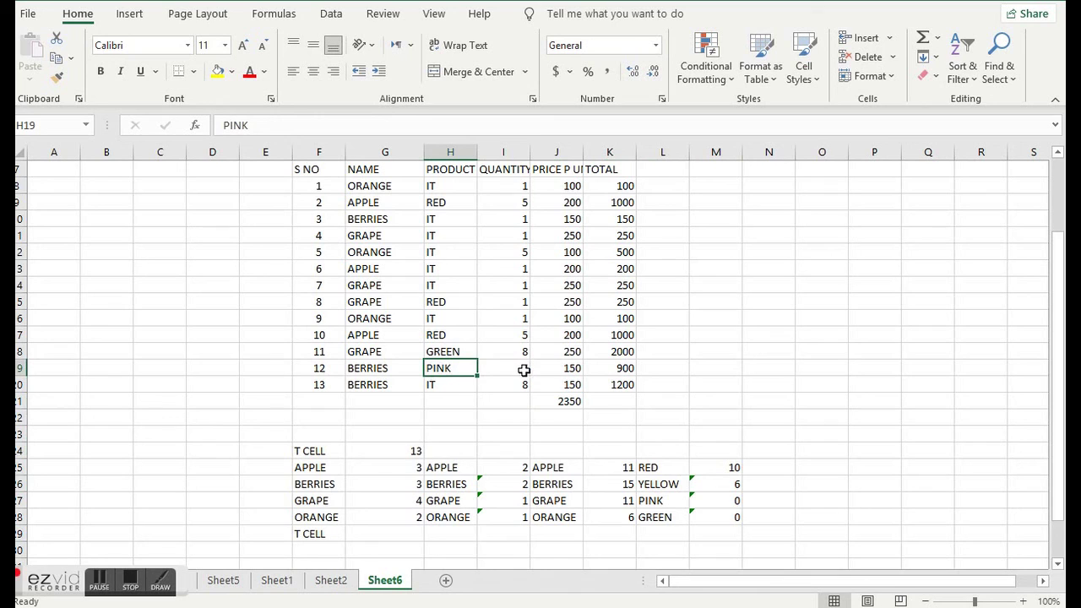
left_click(440, 218)
left_click(452, 369)
key("ctrl+c")
left_click(450, 220)
key("ctrl+v")
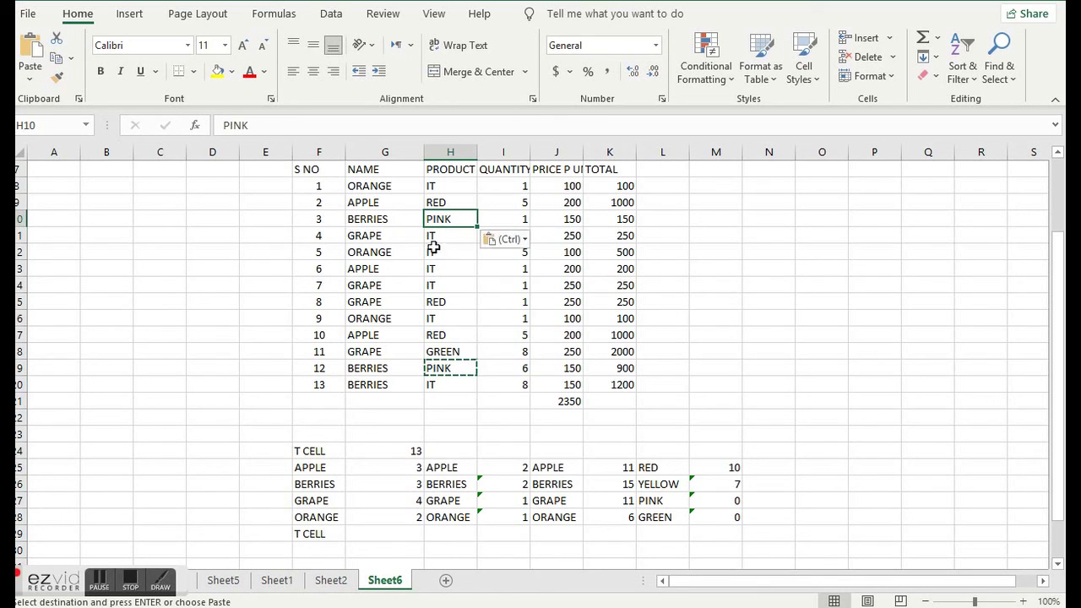